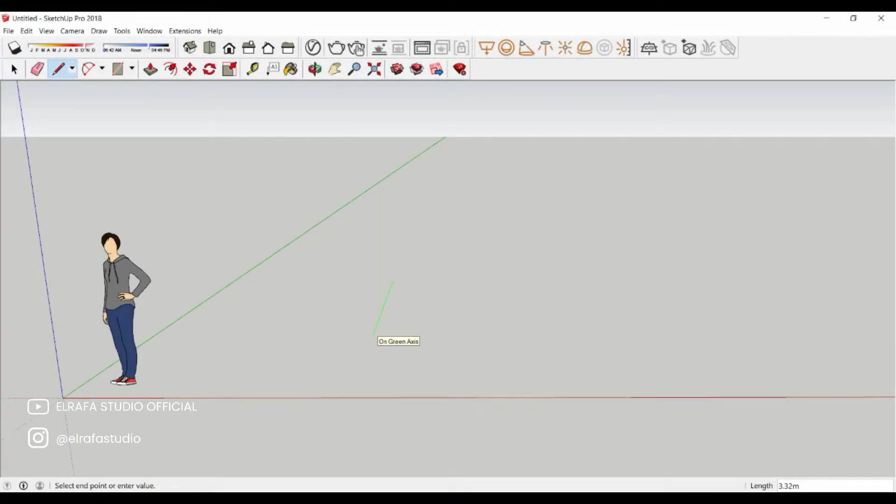
# - Complete the floor rectangle with a 3 m side, closing it into a face
pyautogui.click(375, 329)
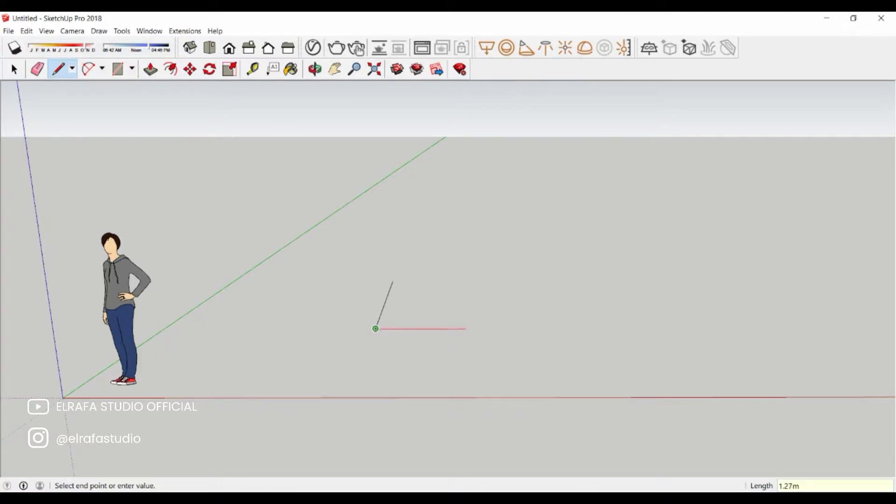
pyautogui.click(588, 329)
pyautogui.moveTo(588, 328); pyautogui.dragTo(589, 299, button='middle')
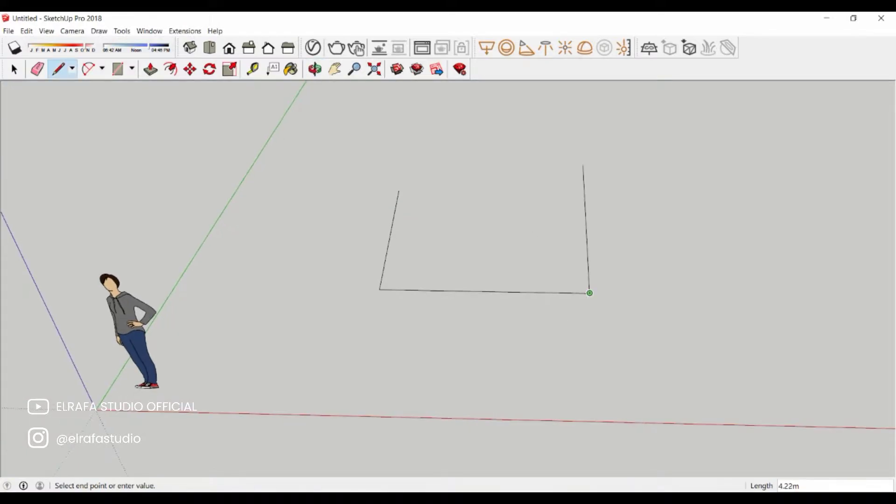
pyautogui.write('3')
pyautogui.press('Return')
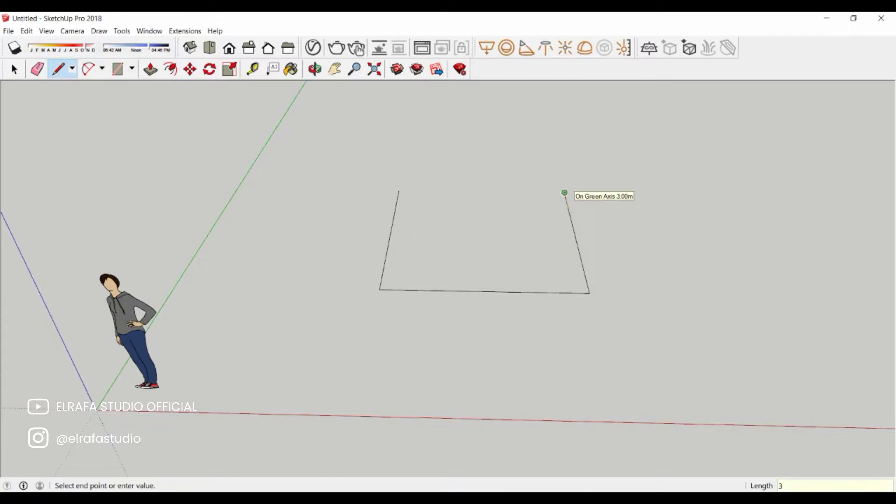
pyautogui.click(400, 191)
# - Offset the floor outline 15 cm inward to form a border ring
pyautogui.press('space')
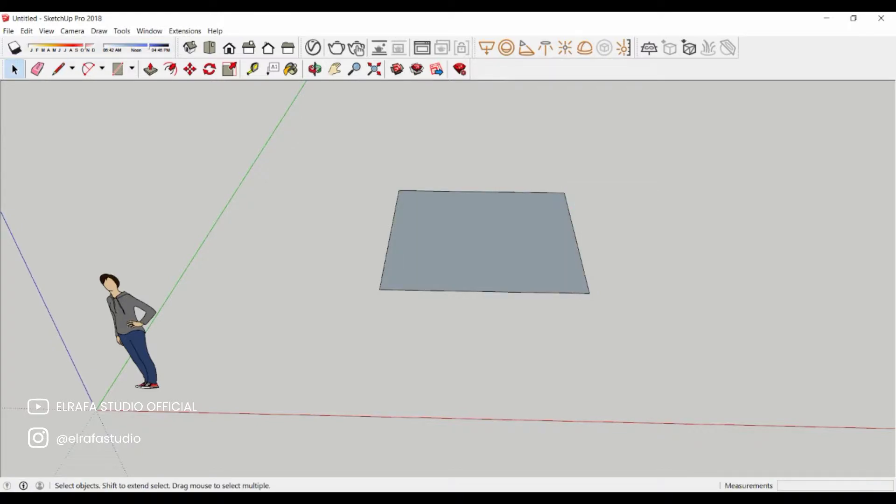
pyautogui.press('f')
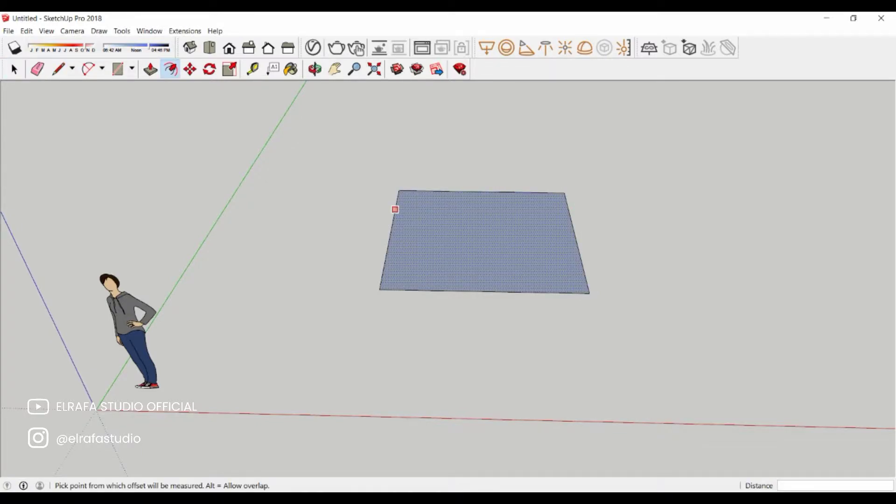
pyautogui.click(396, 209)
pyautogui.write('m')
pyautogui.press('Return')
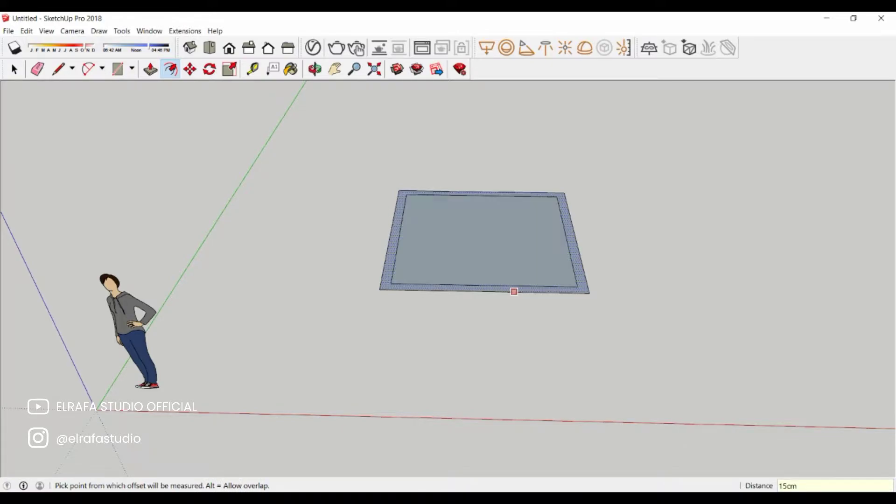
pyautogui.press('space')
# - Raise the inner floor face into a 0.20 m slab
pyautogui.scroll(3, 588, 256)
pyautogui.click(578, 256)
pyautogui.press('p')
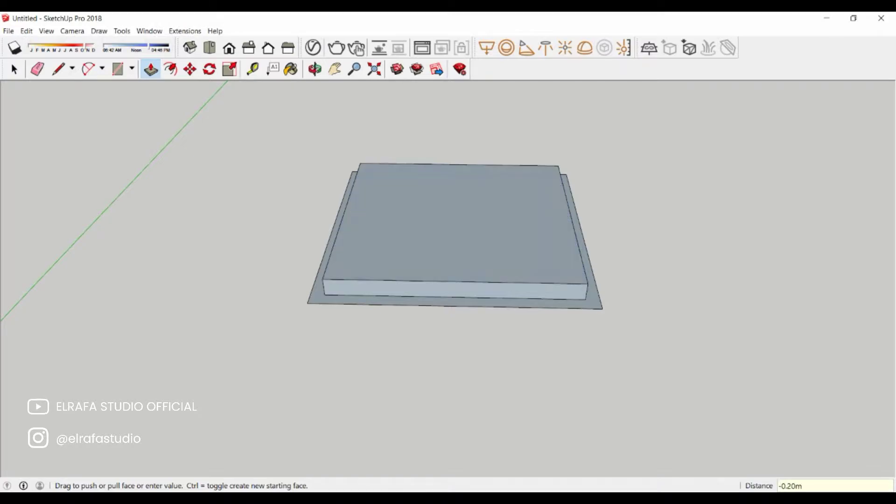
pyautogui.click(579, 256)
# - Raise the border ring 3 m into walls and draw a 0.2 m dividing line near the base
pyautogui.click(582, 215)
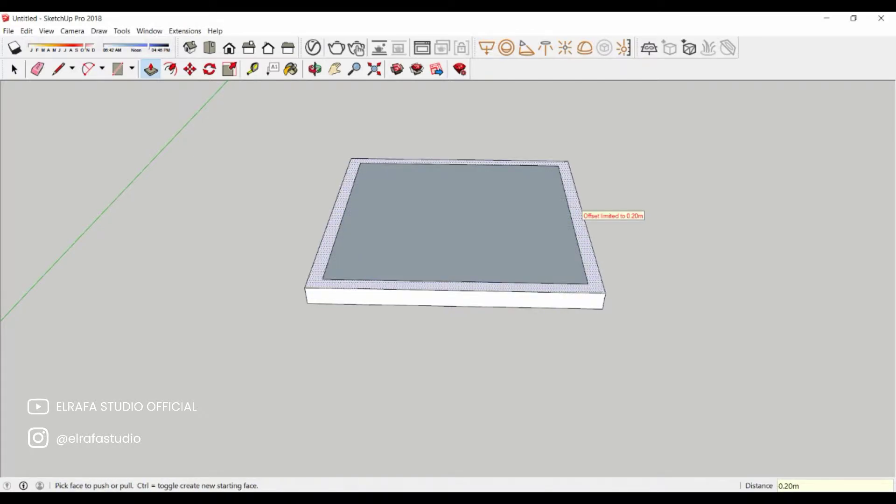
pyautogui.write('3')
pyautogui.press('Return')
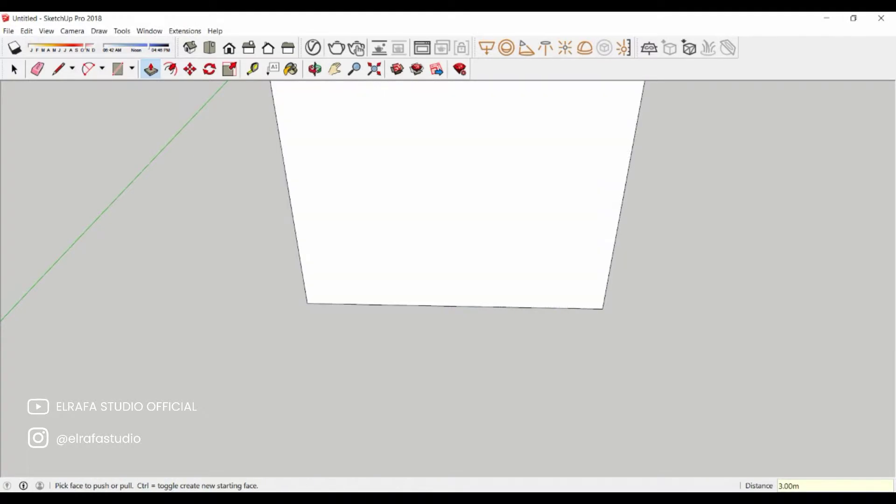
pyautogui.press('l')
pyautogui.click(324, 315)
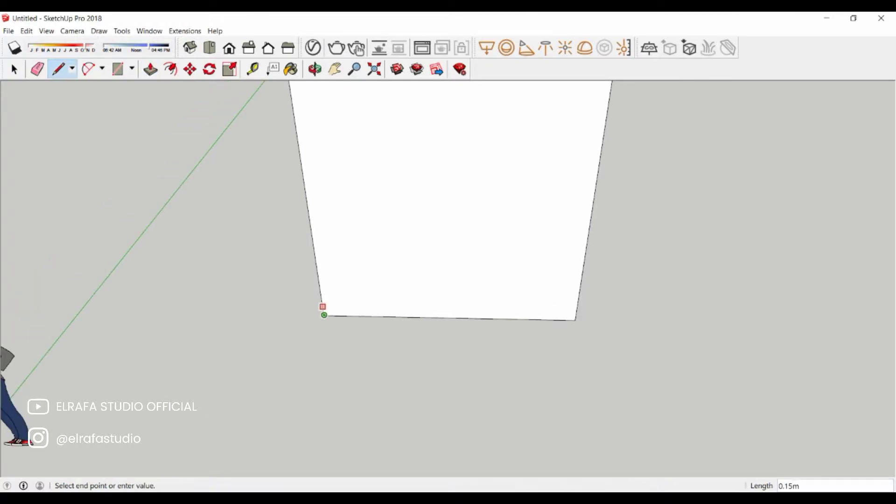
pyautogui.write('0.2')
pyautogui.press('Escape')
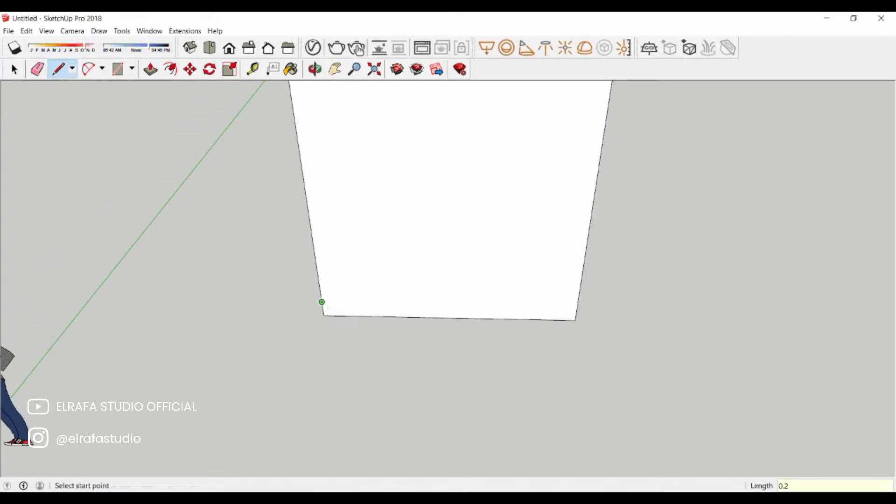
pyautogui.click(320, 304)
pyautogui.click(579, 301)
pyautogui.press('space')
# - In Front view, pull the bottom strip out 1 m as a plinth, then select all geometry
pyautogui.scroll(-1, 578, 300)
pyautogui.moveTo(449, 234); pyautogui.dragTo(448, 252, button='middle')
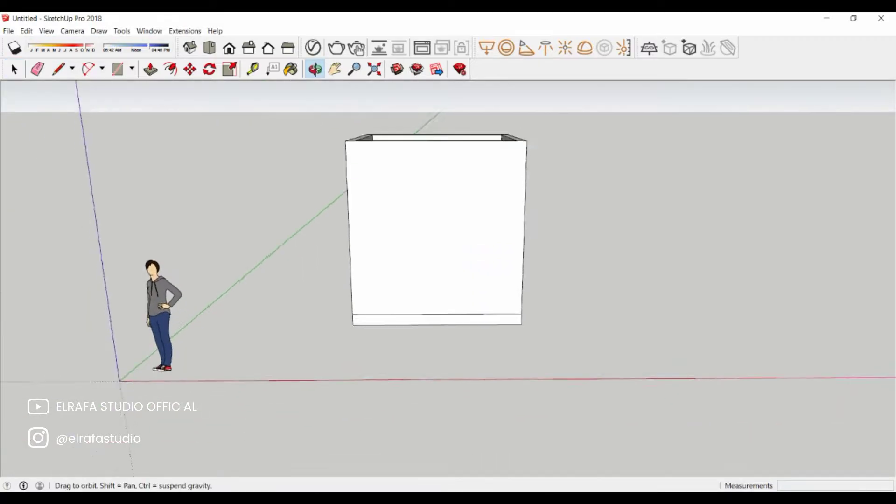
pyautogui.press('F3')
pyautogui.scroll(2, 404, 348)
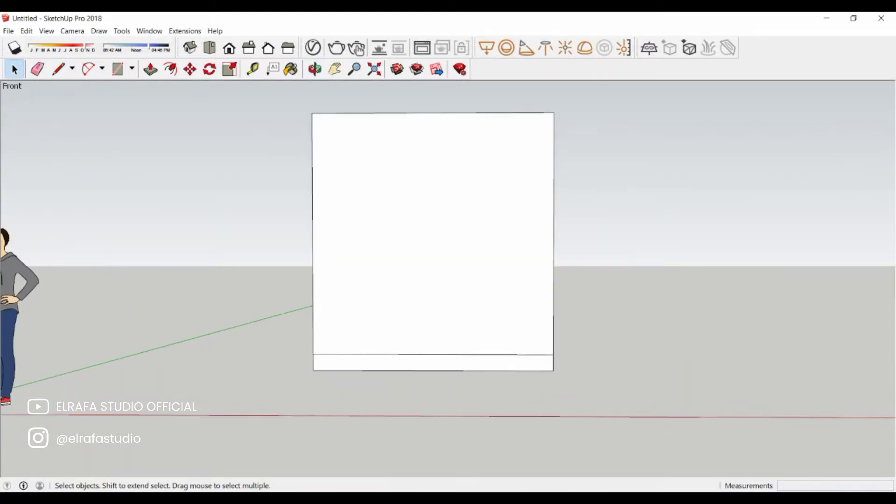
pyautogui.press('p')
pyautogui.click(404, 362)
pyautogui.press('Return')
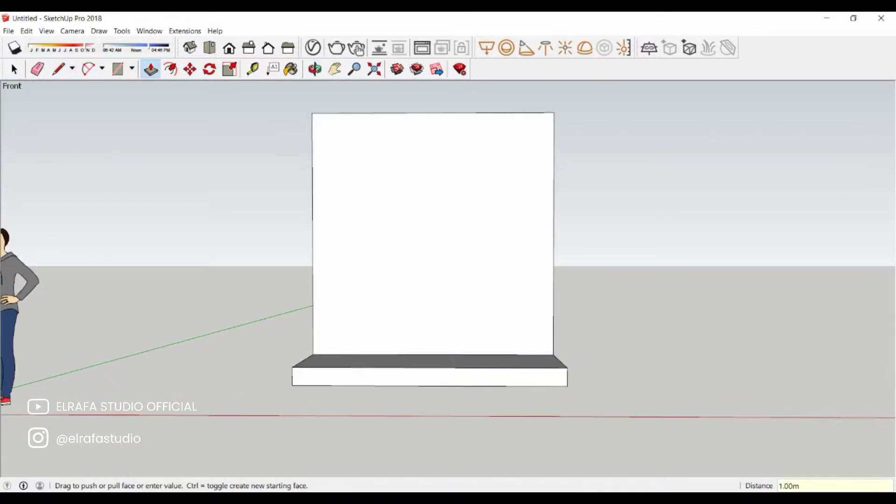
pyautogui.press('space')
pyautogui.hotkey('ctrl', 'a')
# - Make white Color M00 from the Colors collection the current paint material
pyautogui.press('b')
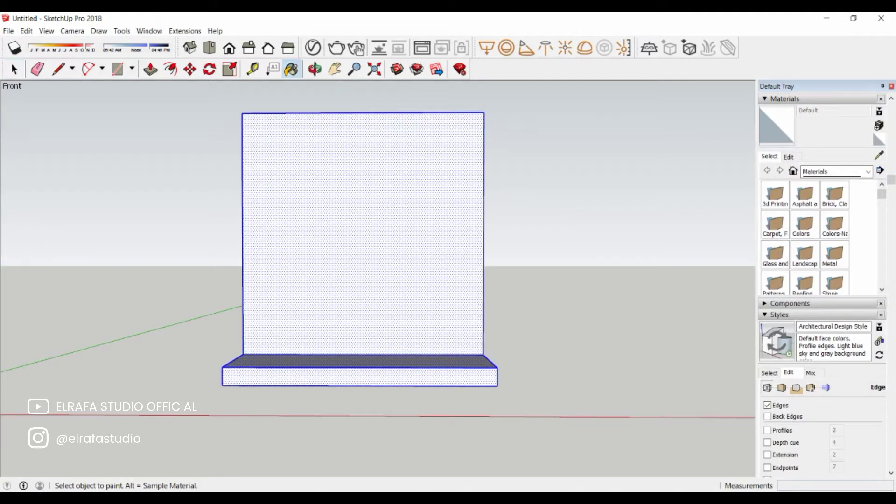
pyautogui.click(869, 172)
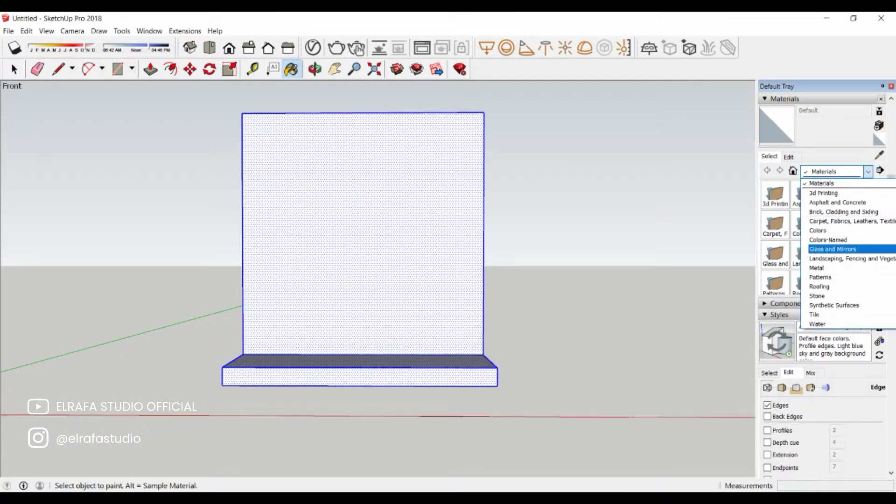
pyautogui.click(824, 230)
pyautogui.scroll(-3, 805, 236)
pyautogui.scroll(-3, 805, 236)
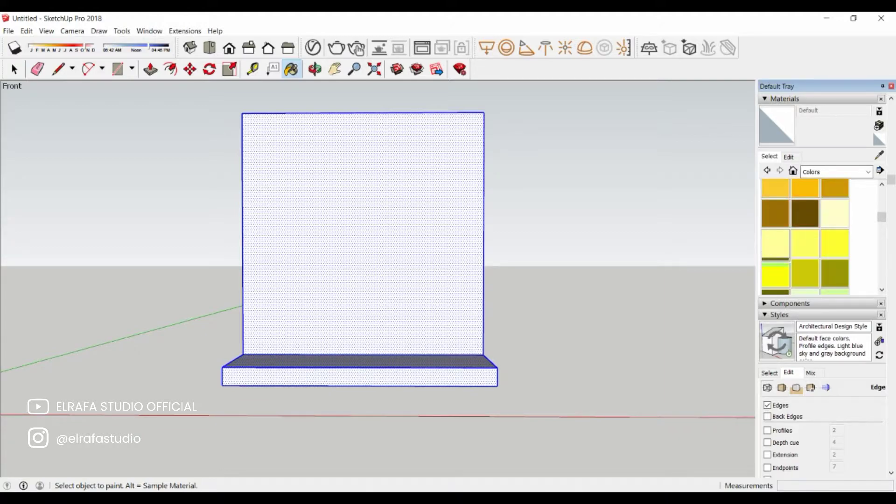
pyautogui.scroll(-3, 805, 236)
pyautogui.scroll(-2, 805, 236)
pyautogui.scroll(-2, 805, 235)
pyautogui.scroll(-3, 805, 235)
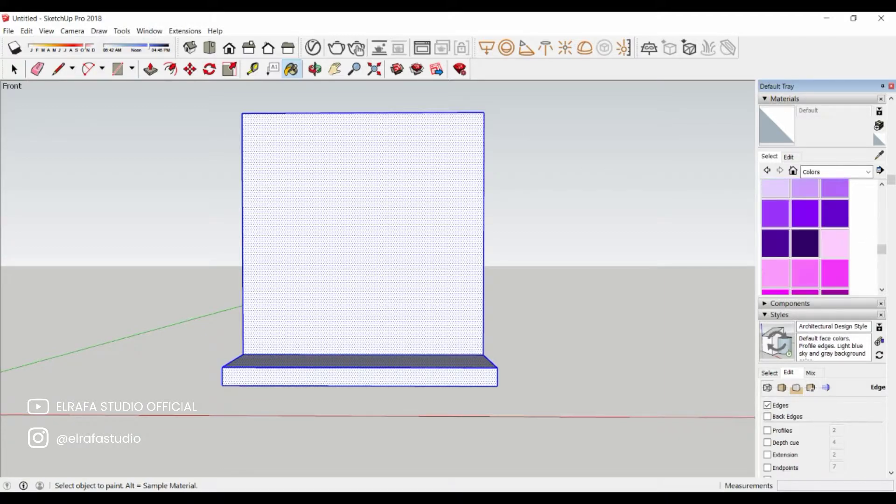
pyautogui.scroll(-2, 805, 235)
pyautogui.scroll(-2, 805, 236)
pyautogui.click(775, 198)
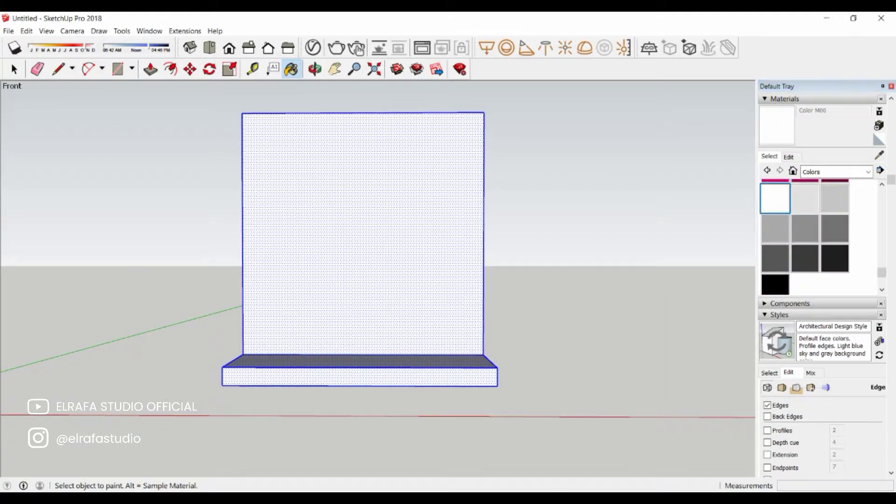
pyautogui.scroll(1, 237, 255)
pyautogui.press('space')
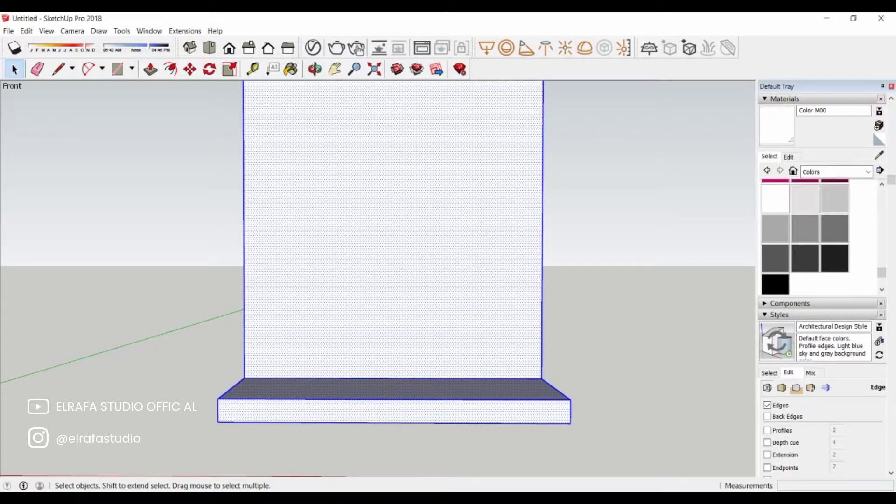
pyautogui.scroll(-1, 245, 379)
# - Draw a 0.9 m wide, 2 m tall door outline on the wall's left side
pyautogui.press('l')
pyautogui.click(245, 378)
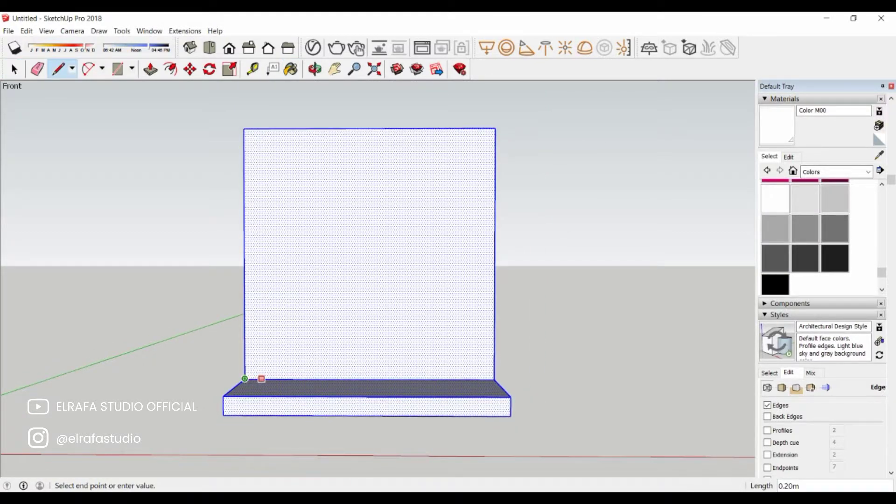
pyautogui.write('0.15')
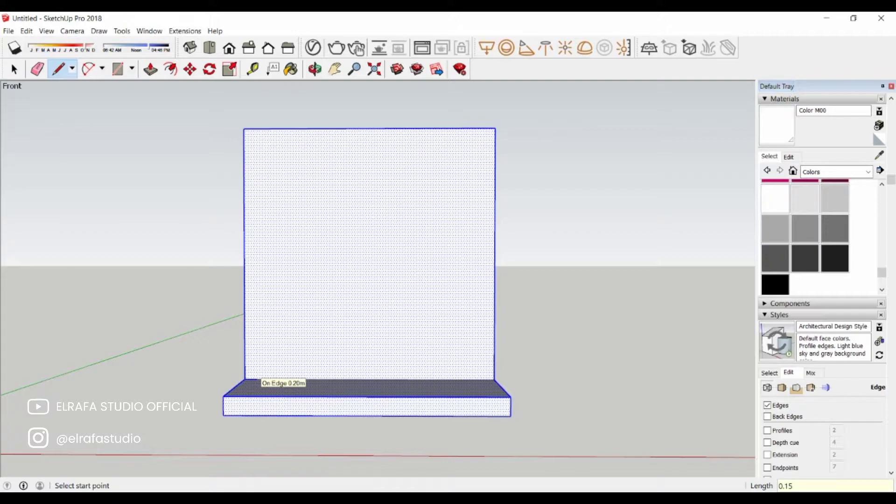
pyautogui.write('2')
pyautogui.press('Return')
pyautogui.write('2')
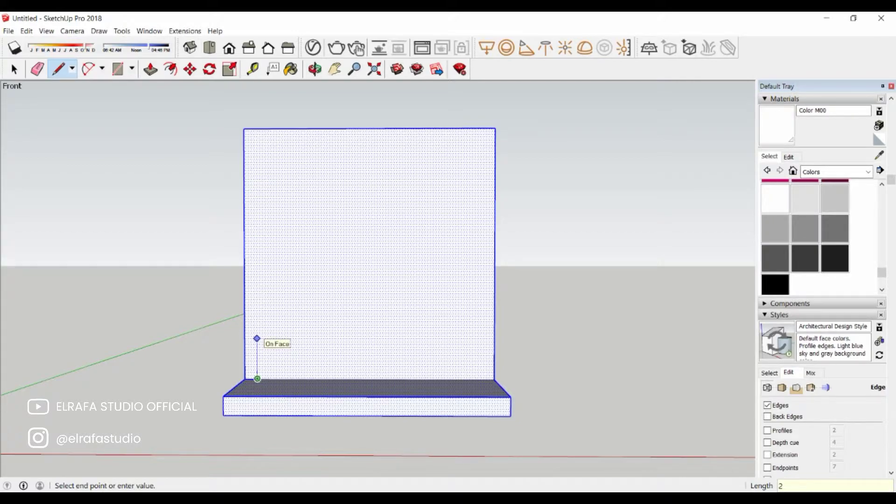
pyautogui.press('Return')
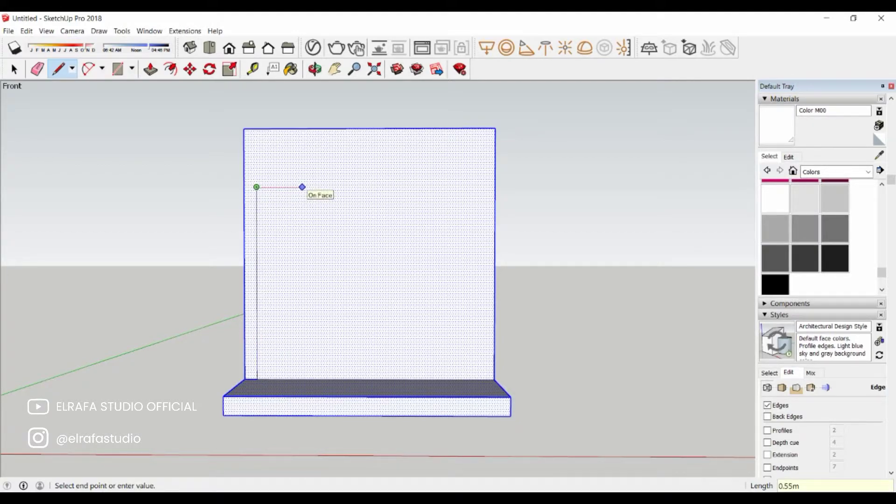
pyautogui.press('Return')
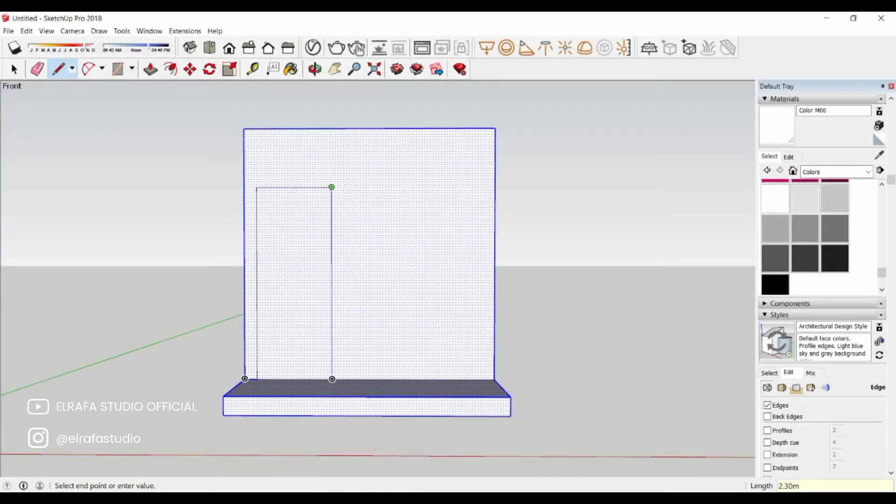
pyautogui.click(332, 379)
# - Recess the door face 0.15 m into the wall
pyautogui.press('space')
pyautogui.scroll(1, 305, 280)
pyautogui.press('p')
pyautogui.click(304, 331)
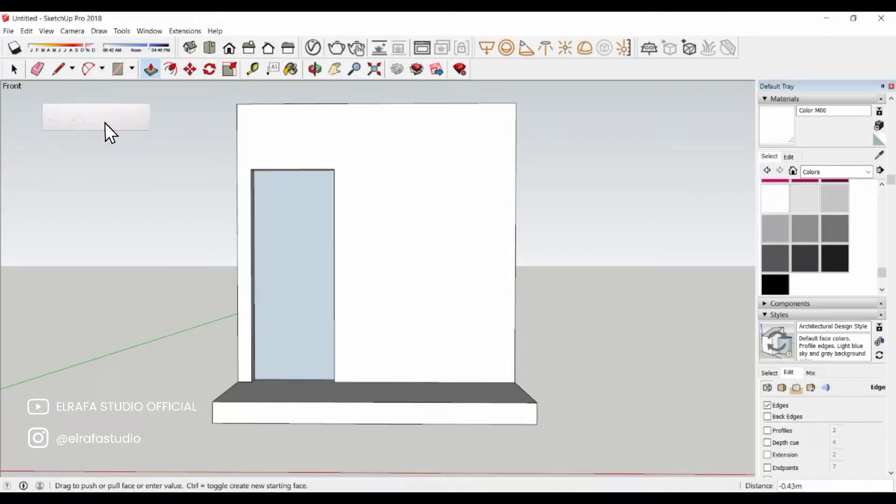
pyautogui.write('0.15')
pyautogui.press('Return')
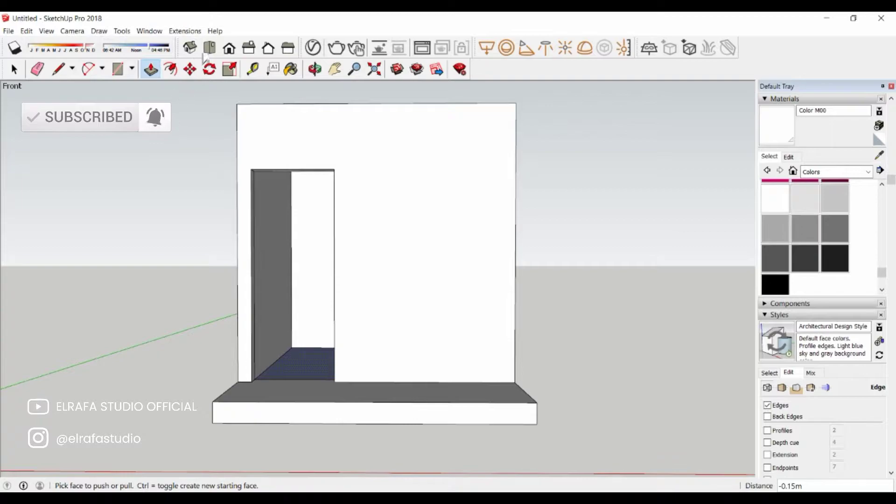
# - Draw a line across the wall at door-head height, plus a 0.15 m segment near the right edge
pyautogui.press('l')
pyautogui.click(334, 169)
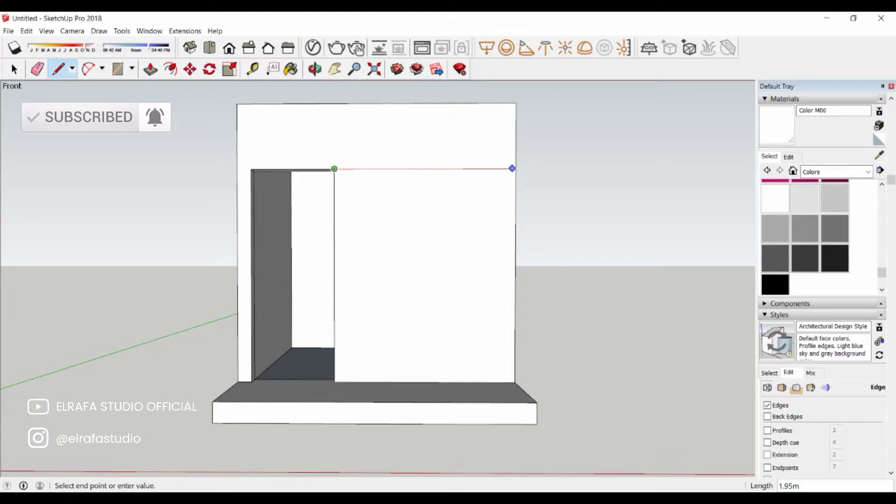
pyautogui.click(512, 168)
pyautogui.click(516, 168)
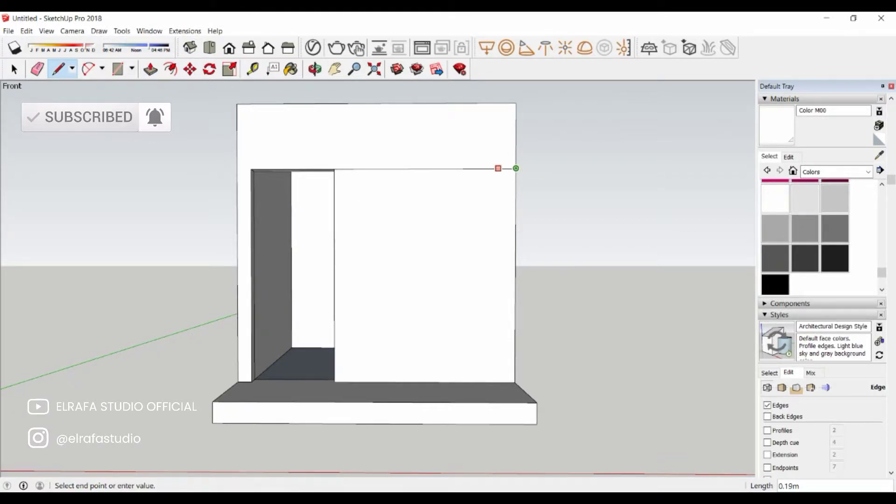
pyautogui.write('15')
pyautogui.press('Return')
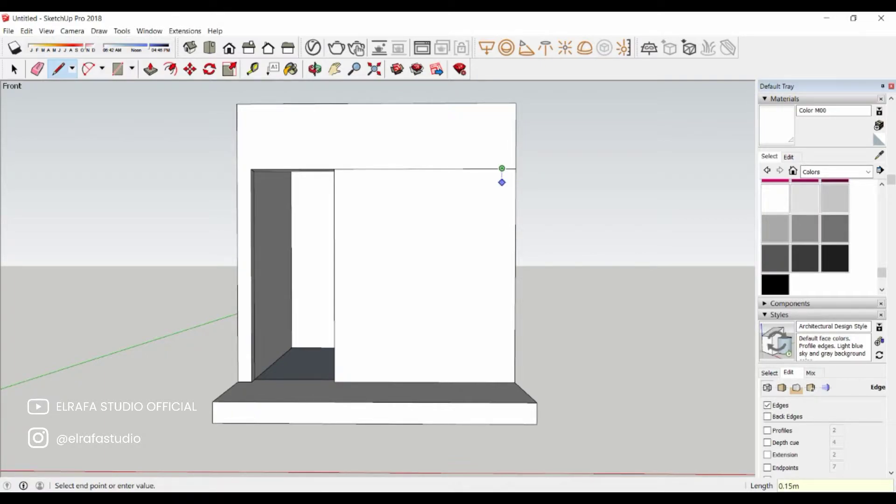
pyautogui.press('Escape')
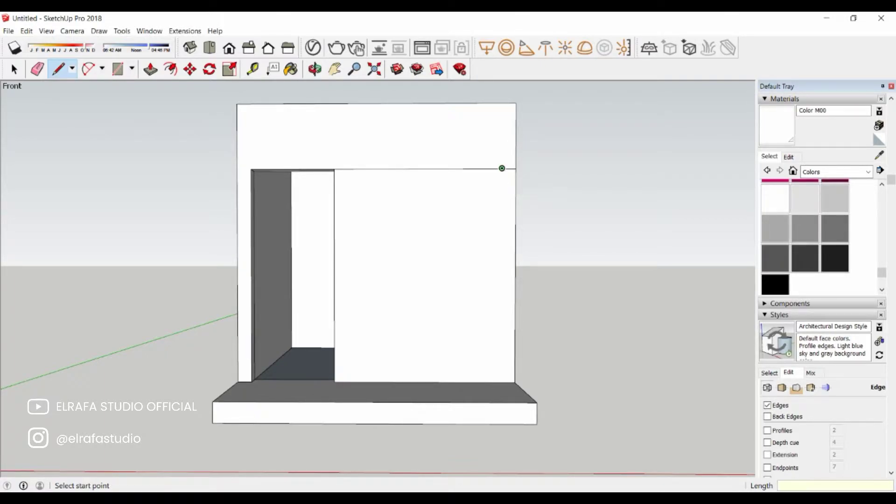
pyautogui.click(418, 168)
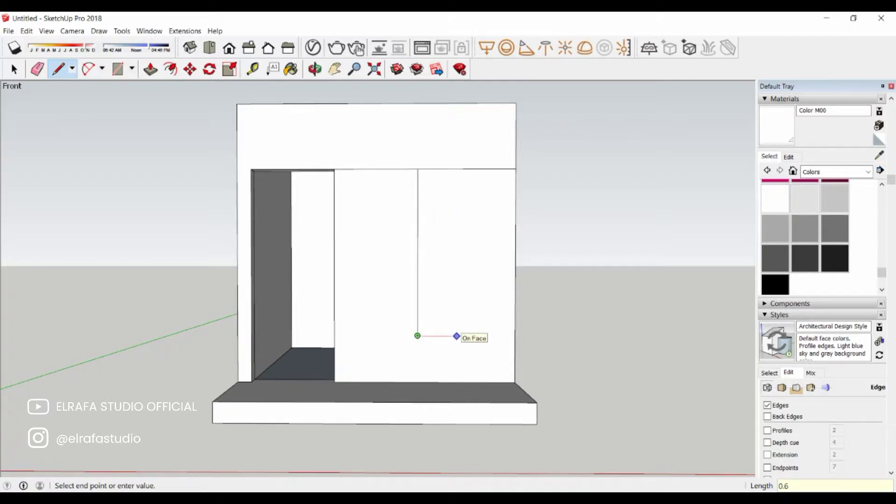
# - Draw the window rectangle, shift it left beside the door, and erase the extra edge
pyautogui.click(474, 336)
pyautogui.click(474, 172)
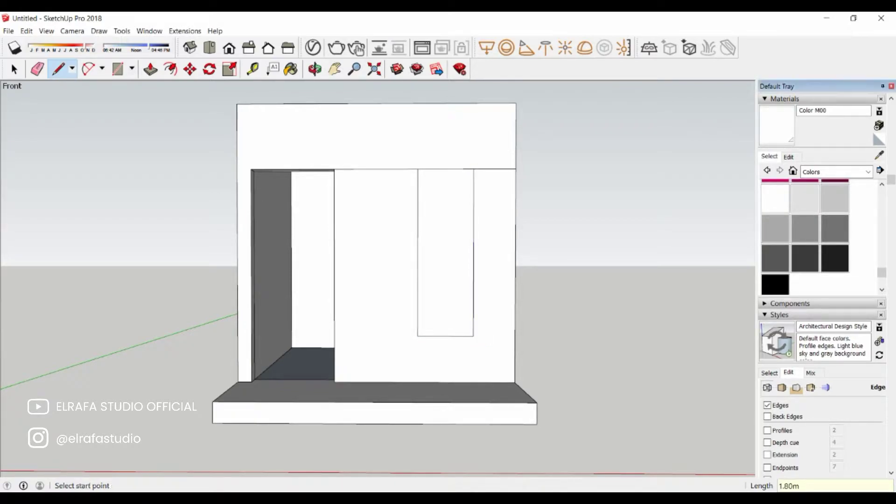
pyautogui.press('space')
pyautogui.click(462, 187)
pyautogui.press('m')
pyautogui.click(474, 168)
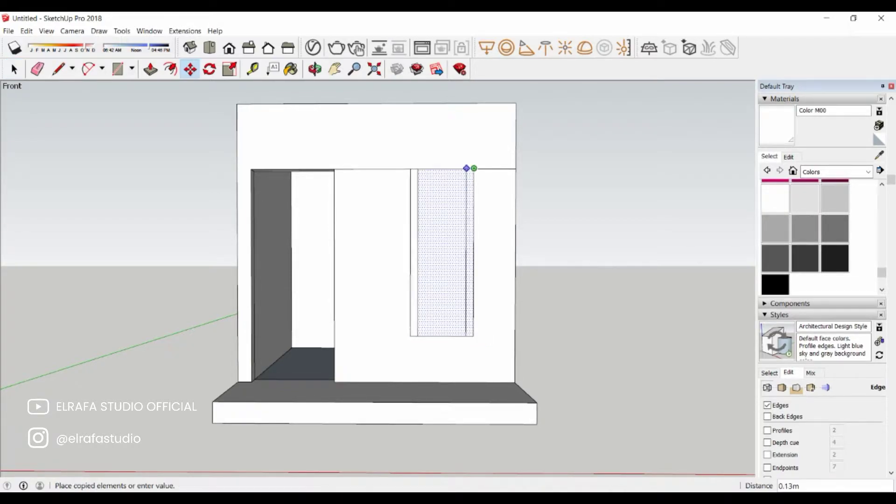
pyautogui.click(418, 168)
pyautogui.press('e')
pyautogui.click(418, 252)
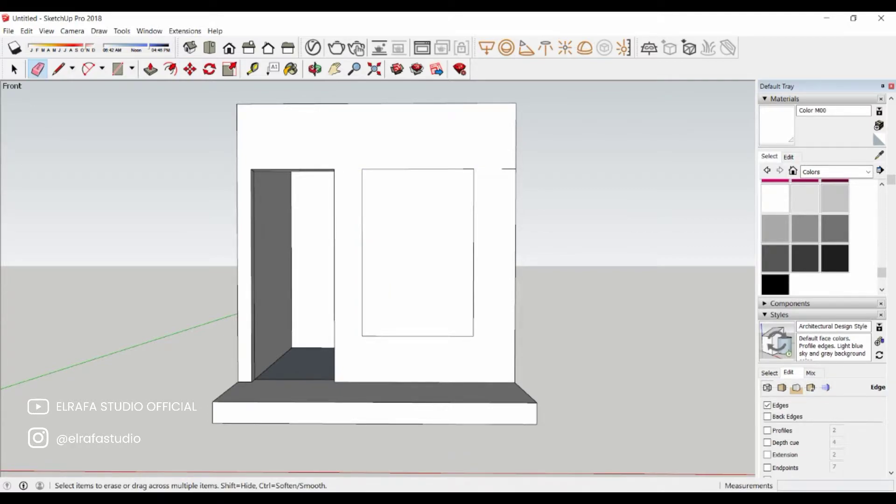
# - Push the window face through the wall and erase the doorway threshold edge
pyautogui.press('p')
pyautogui.click(418, 252)
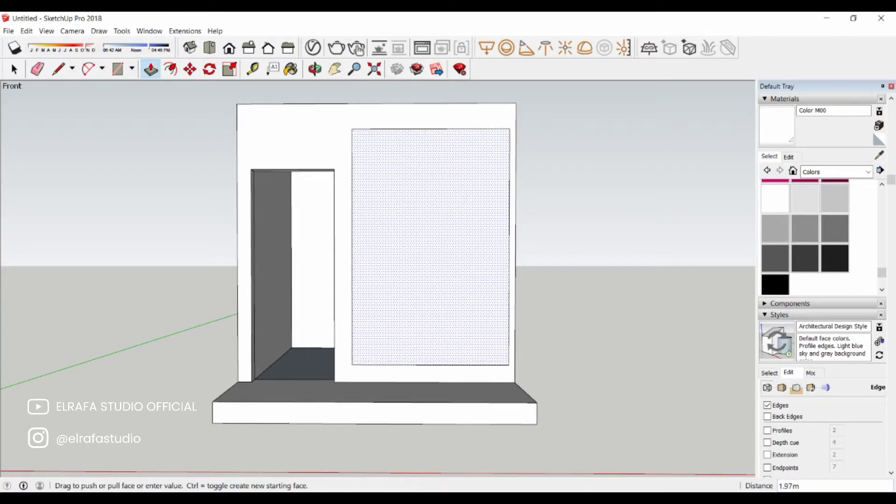
pyautogui.click(418, 225)
pyautogui.moveTo(397, 210); pyautogui.dragTo(400, 322, button='middle')
pyautogui.click(400, 322)
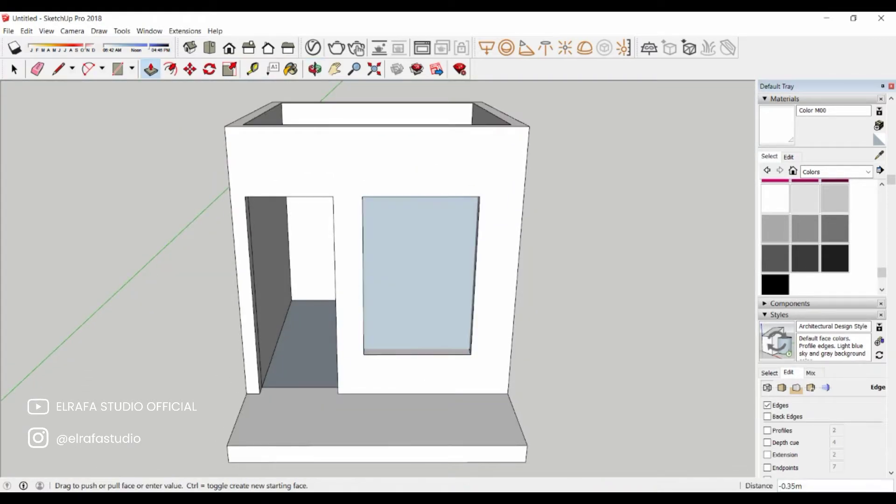
pyautogui.click(400, 324)
pyautogui.press('e')
pyautogui.click(299, 392)
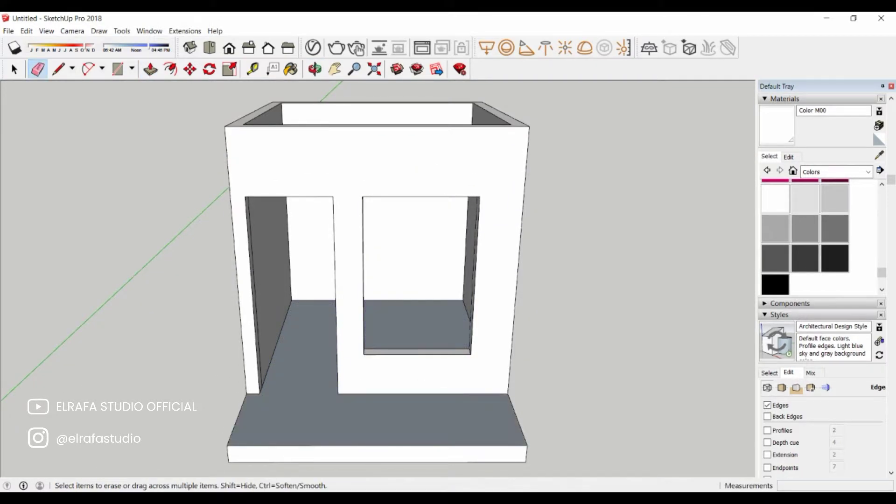
# - Draw a rectangle filling the doorway and reverse its face to point outward
pyautogui.press('b')
pyautogui.moveTo(373, 234)
pyautogui.mouseDown(button='middle')
pyautogui.moveTo(373, 196)
pyautogui.moveTo(373, 206)
pyautogui.mouseUp(button='middle')
pyautogui.press('r')
pyautogui.click(235, 170)
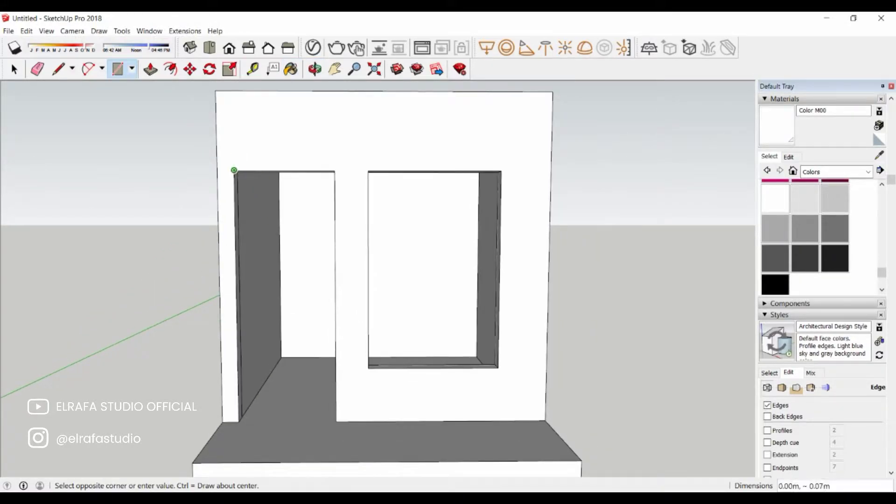
pyautogui.click(335, 421)
pyautogui.press('space')
pyautogui.click(296, 182)
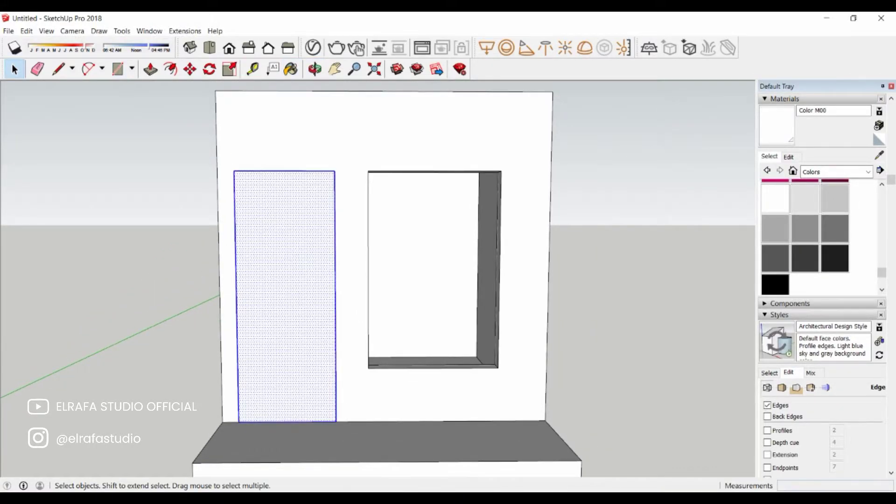
pyautogui.rightClick(296, 182)
pyautogui.click(333, 292)
# - Extrude the door face into a 0.15 m thick slab
pyautogui.press('p')
pyautogui.click(285, 280)
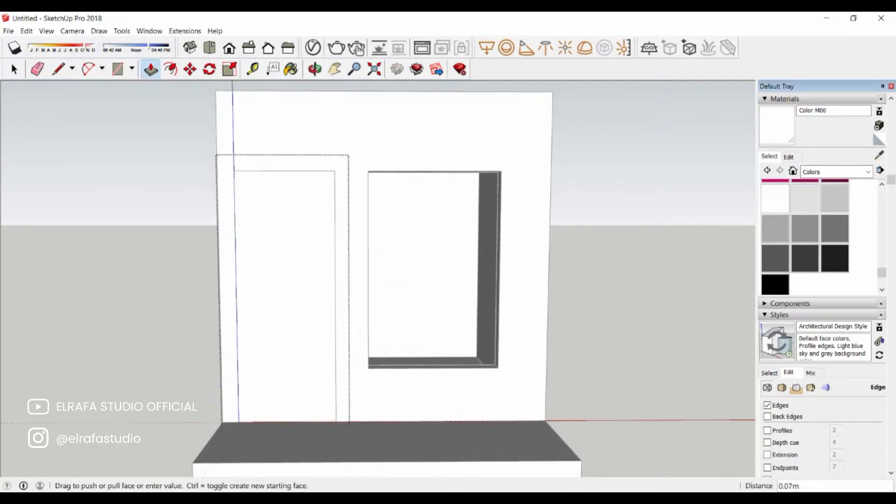
pyautogui.write('m')
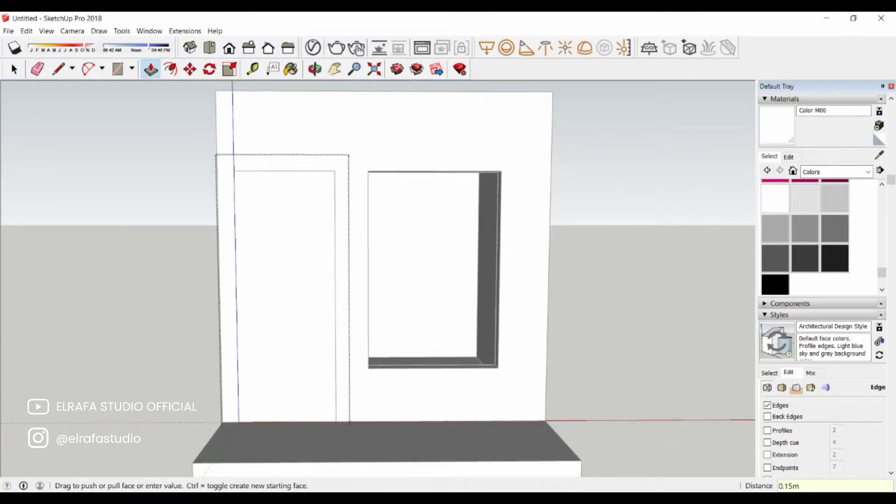
pyautogui.press('Return')
# - Paint the door with Wood Veneer 01 from the Wood collection
pyautogui.click(869, 171)
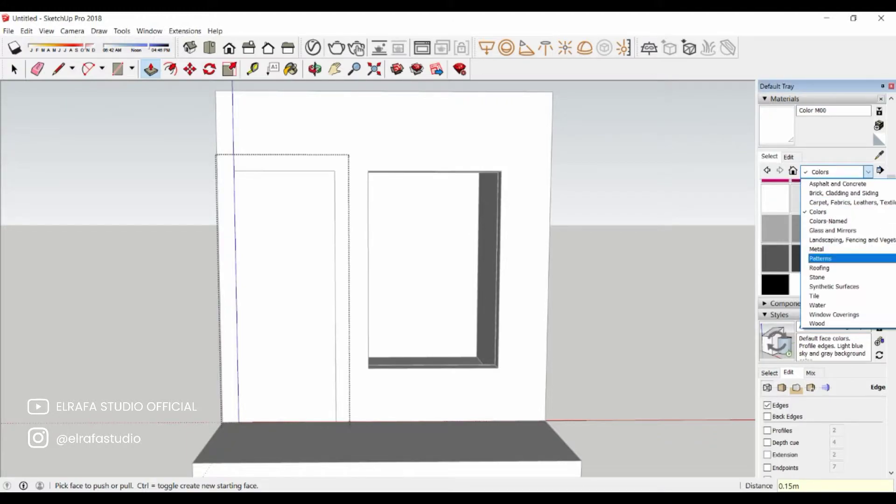
pyautogui.click(817, 324)
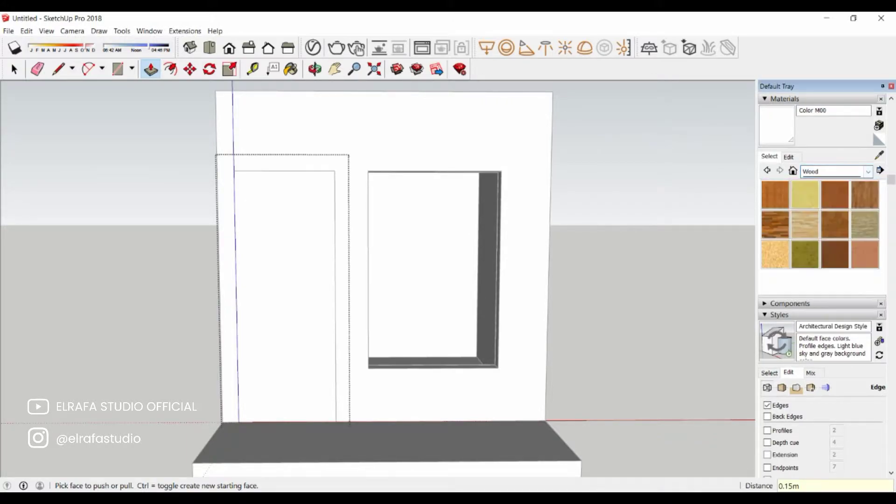
pyautogui.click(835, 255)
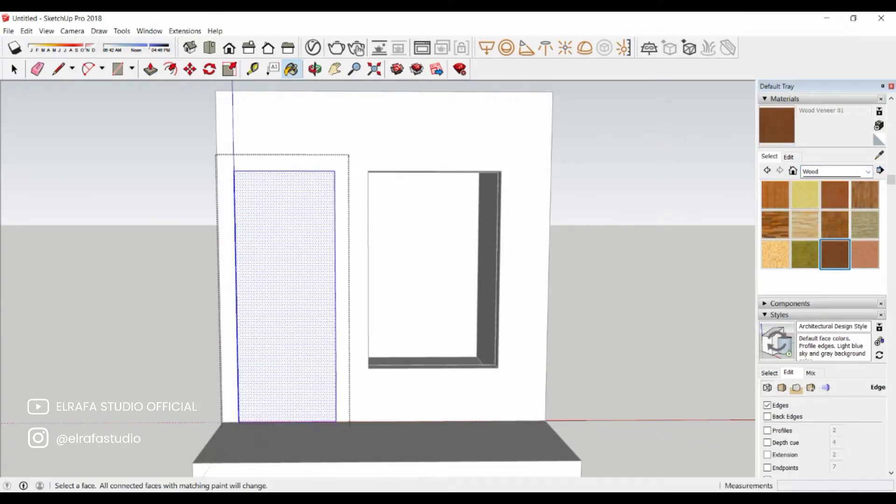
pyautogui.click(285, 299)
pyautogui.press('f')
pyautogui.click(231, 256)
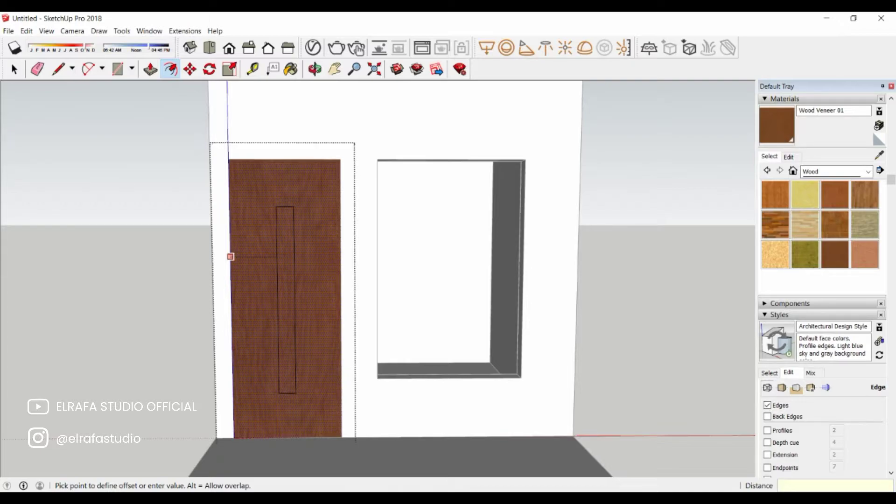
pyautogui.write('5')
# - Inset the door outline 5 cm and copy the bottom edge up for a 5 cm transom bar
pyautogui.press('Return')
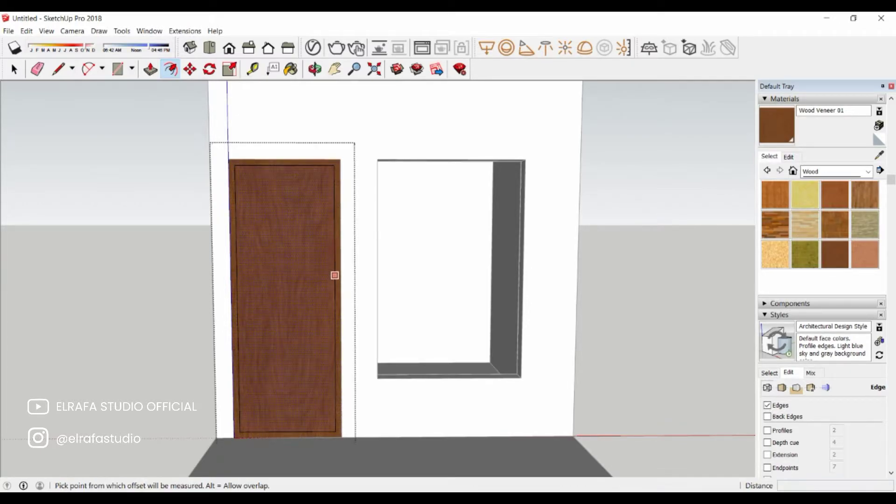
pyautogui.press('l')
pyautogui.press('space')
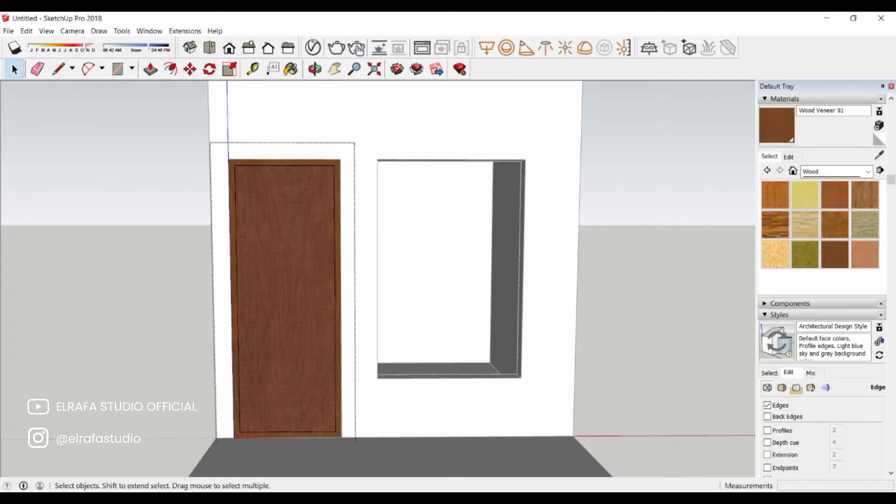
pyautogui.press('m')
pyautogui.press('ctrl')
pyautogui.click(336, 431)
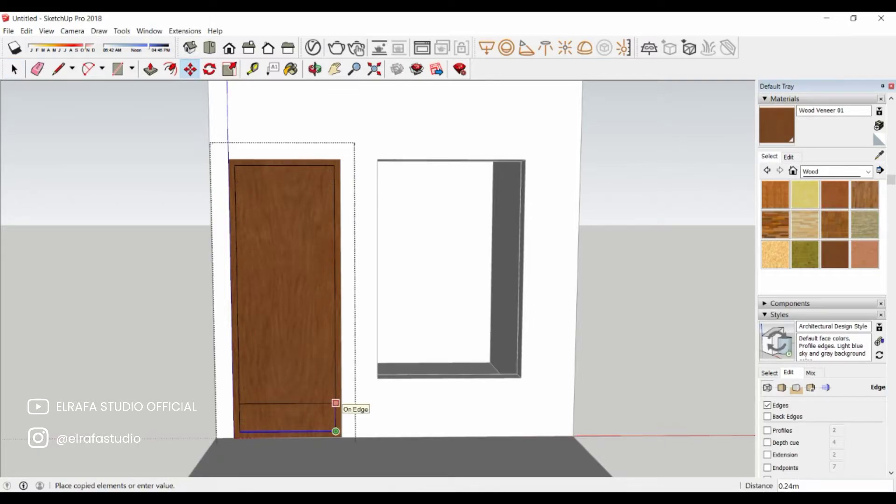
pyautogui.click(334, 190)
pyautogui.write('2')
pyautogui.click(334, 190)
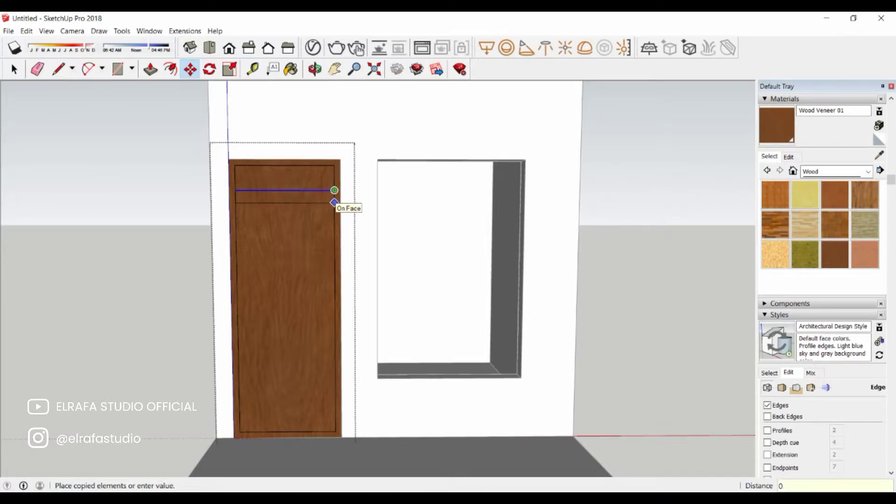
pyautogui.write('5')
pyautogui.press('Return')
# - Draw the inner frame line and push the lower and upper door panels through
pyautogui.press('l')
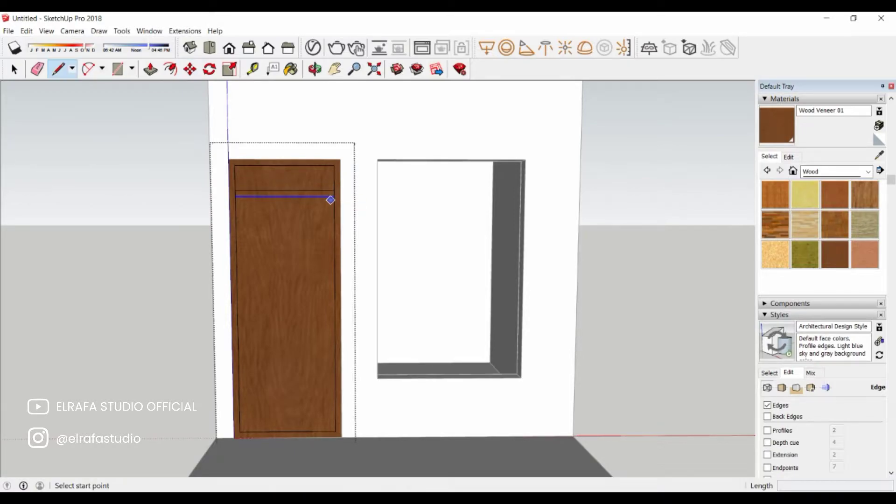
pyautogui.click(335, 196)
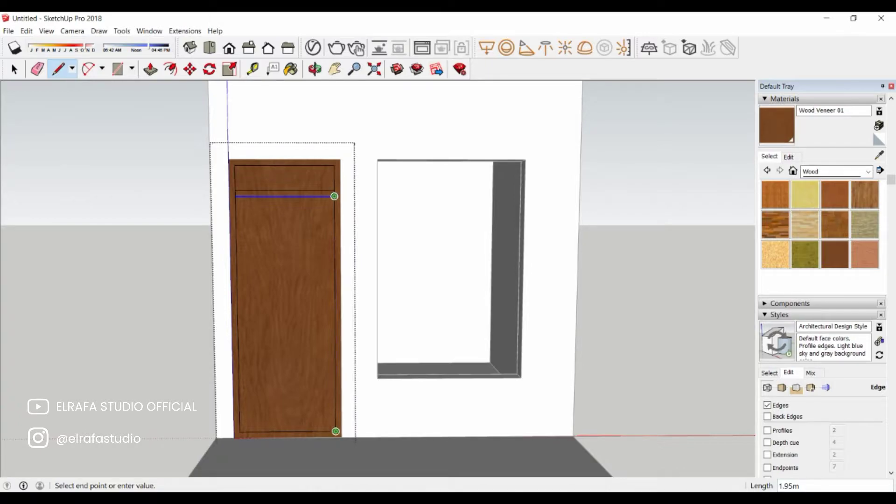
pyautogui.press('space')
pyautogui.scroll(2, 303, 382)
pyautogui.press('p')
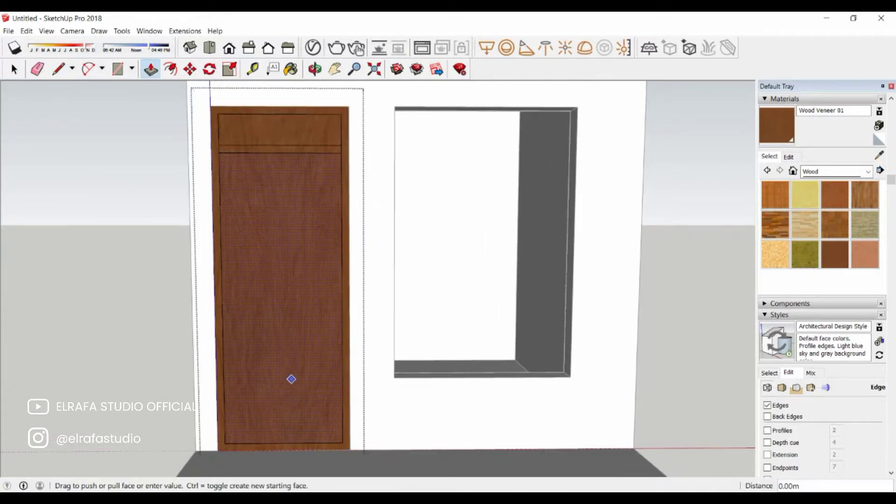
pyautogui.click(290, 376)
pyautogui.click(290, 362)
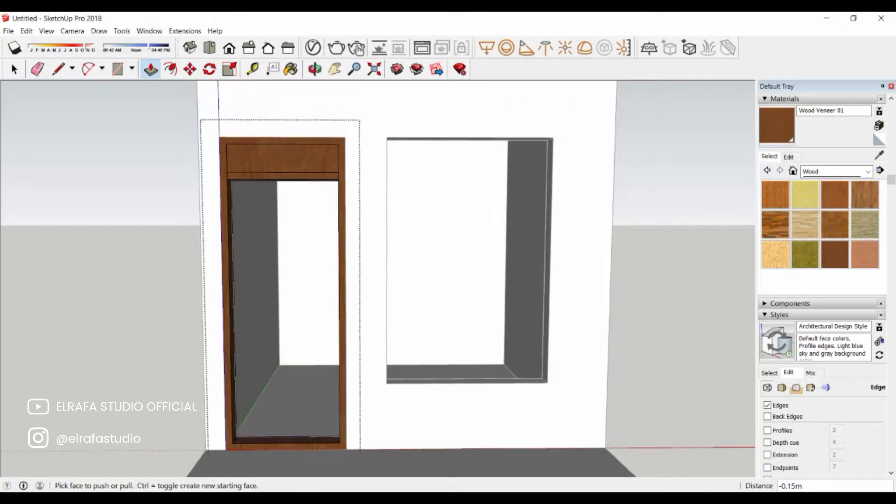
pyautogui.press('e')
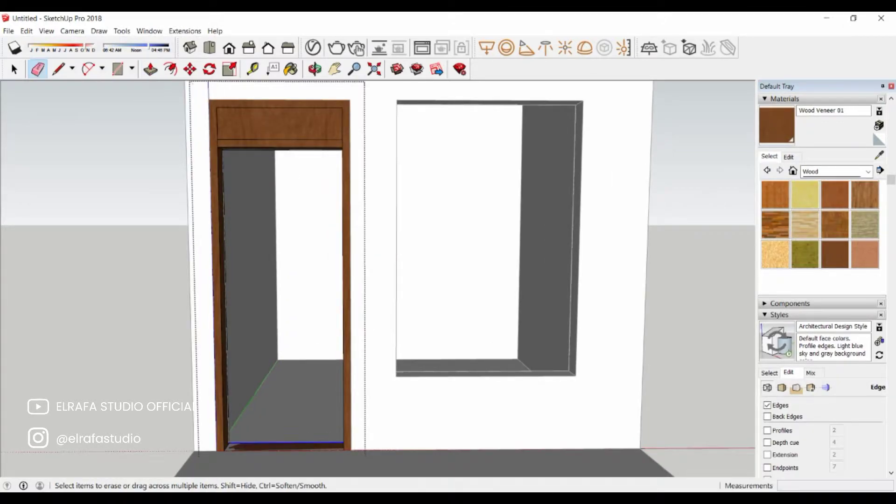
pyautogui.moveTo(299, 442); pyautogui.dragTo(289, 411, button='middle')
pyautogui.press('p')
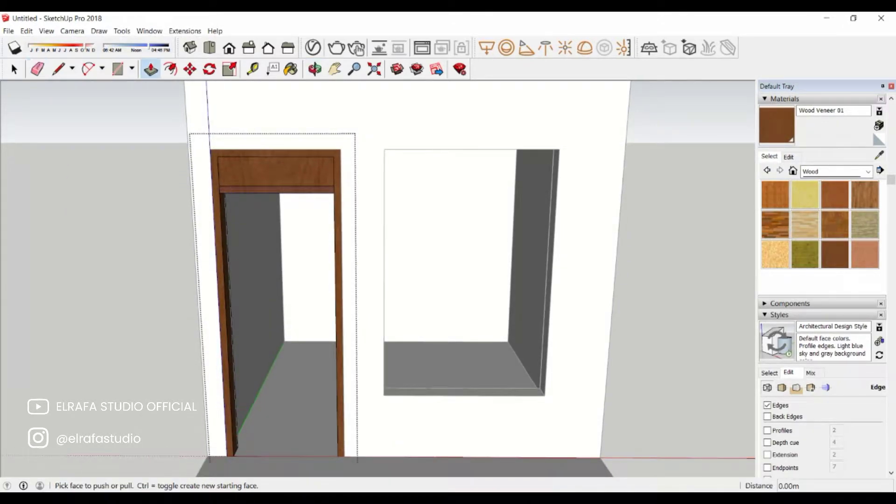
pyautogui.click(293, 168)
pyautogui.press('space')
pyautogui.scroll(-2, 303, 228)
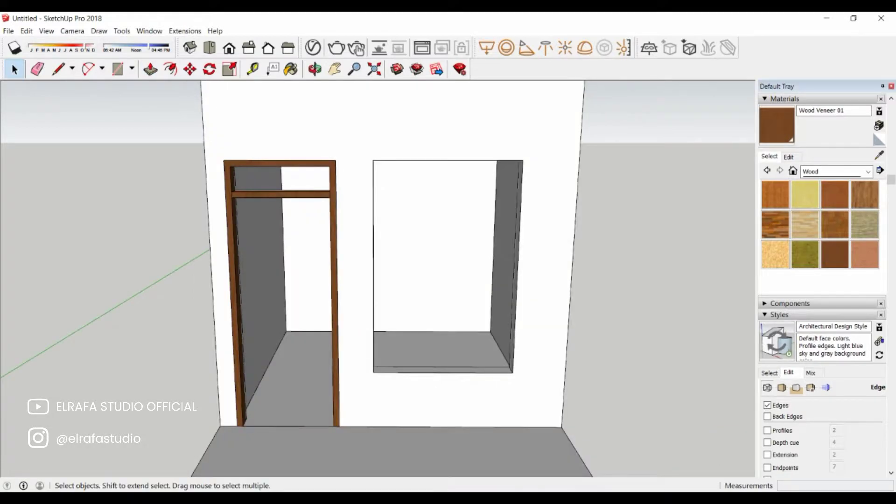
# - Draw a rectangle filling the window opening
pyautogui.press('r')
pyautogui.click(373, 159)
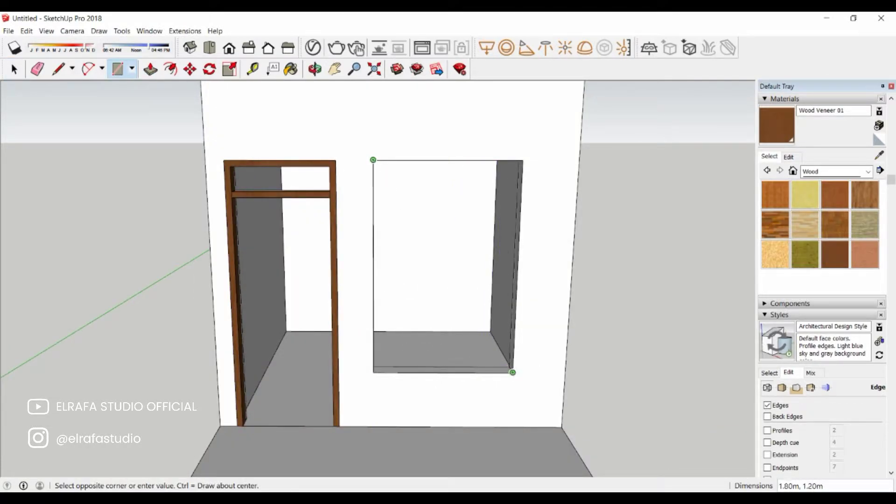
pyautogui.click(512, 372)
pyautogui.press('space')
pyautogui.rightClick(483, 231)
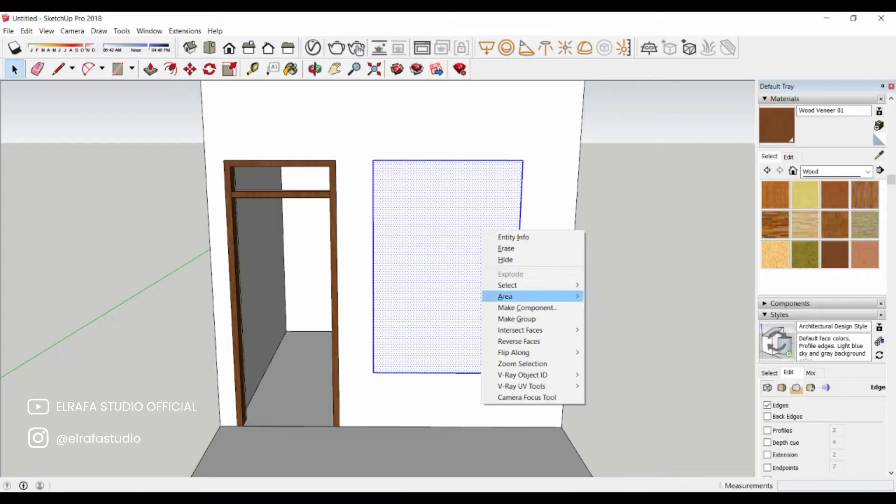
# - Extrude the window face outward by 15 cm
pyautogui.press('Escape')
pyautogui.press('p')
pyautogui.click(513, 368)
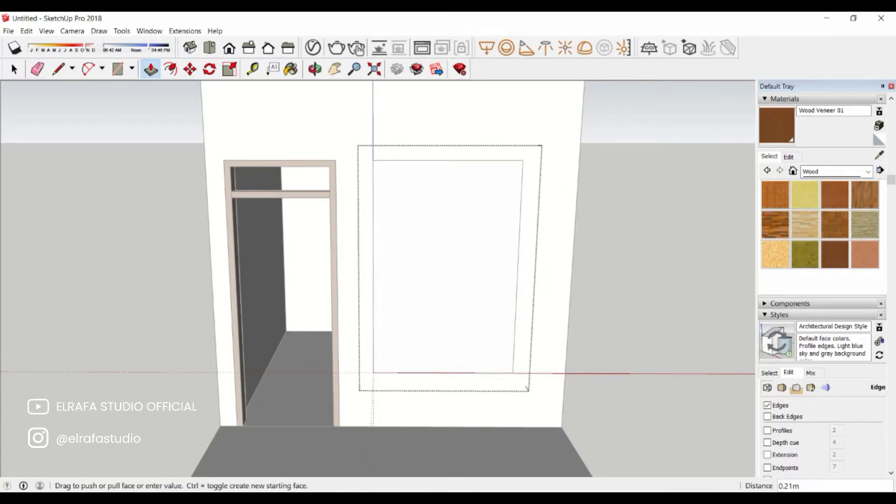
pyautogui.press('Return')
pyautogui.press('space')
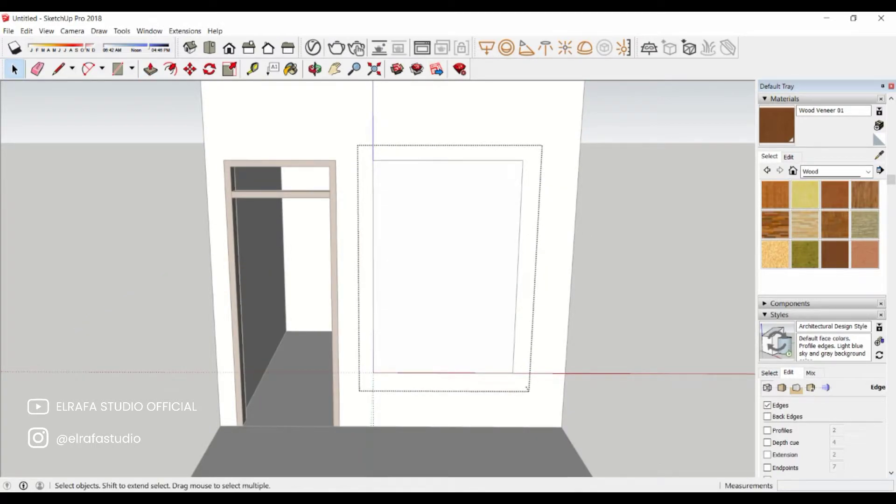
# - Paint the inner window face with wood veneer
pyautogui.click(448, 266)
pyautogui.press('b')
pyautogui.scroll(1, 414, 224)
# - Offset the wood panel face inward by 5 cm to form a border
pyautogui.press('l')
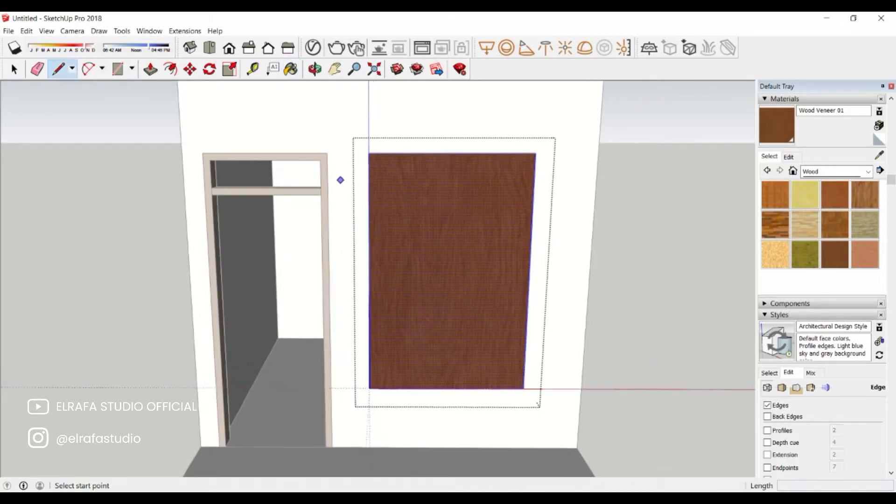
pyautogui.press('f')
pyautogui.click(393, 216)
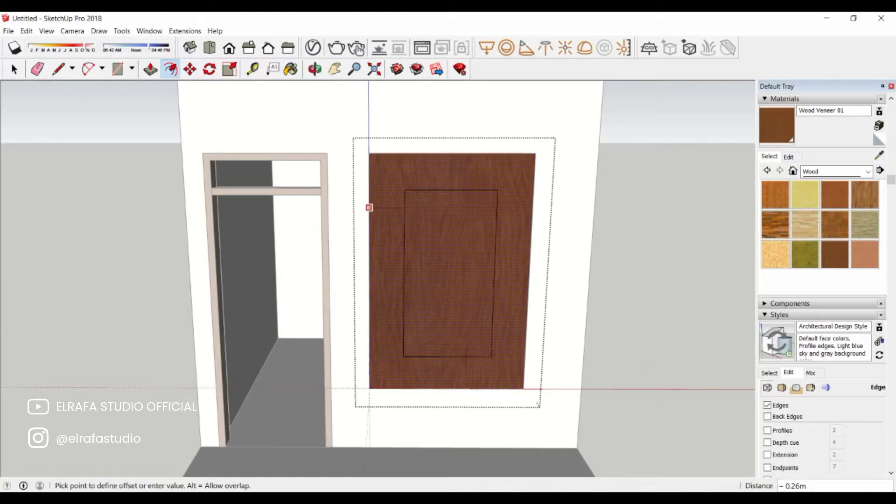
pyautogui.write('m')
pyautogui.press('Return')
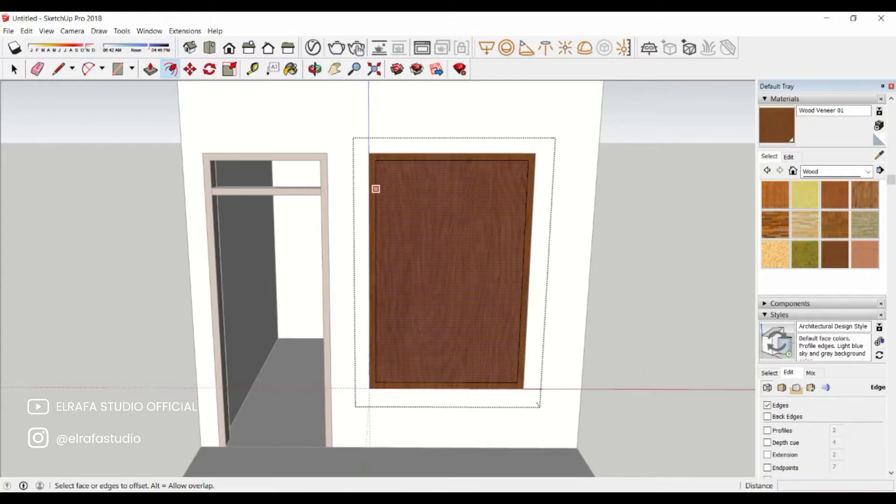
# - Draw two horizontal lines across the panel near its top, marking a narrow crossbar
pyautogui.press('l')
pyautogui.click(321, 189)
pyautogui.click(527, 188)
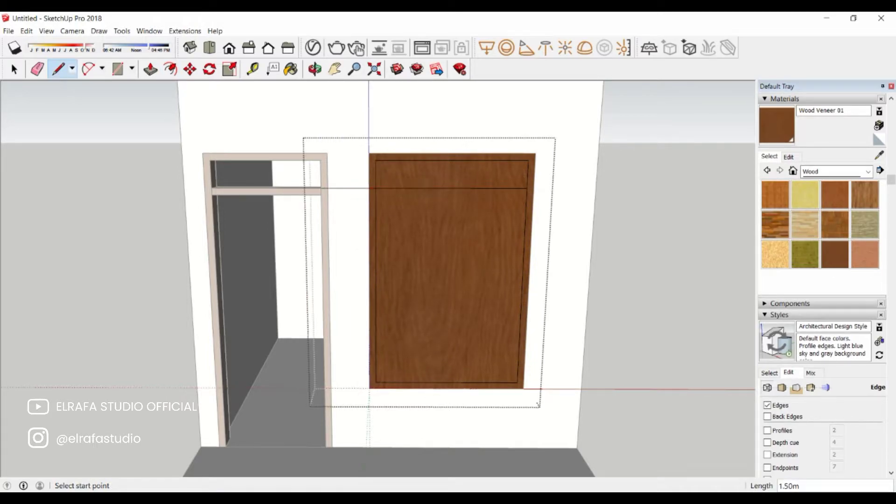
pyautogui.click(321, 194)
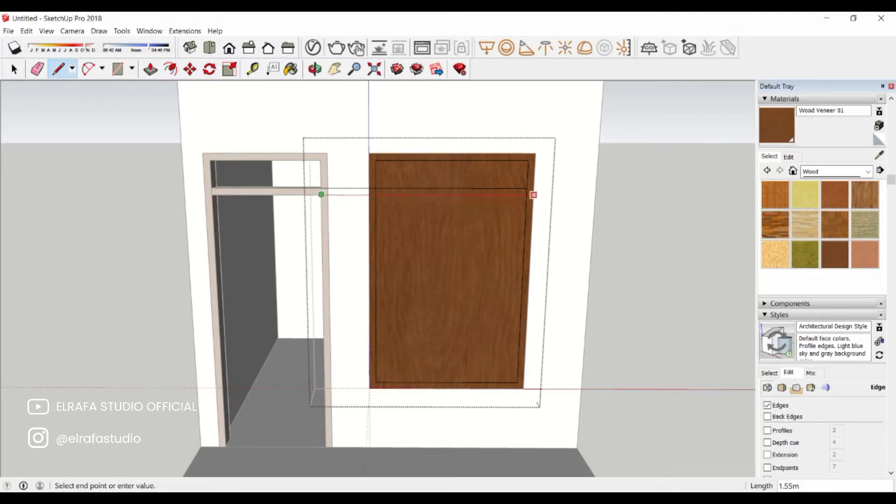
pyautogui.click(527, 195)
pyautogui.press('e')
pyautogui.scroll(2, 369, 200)
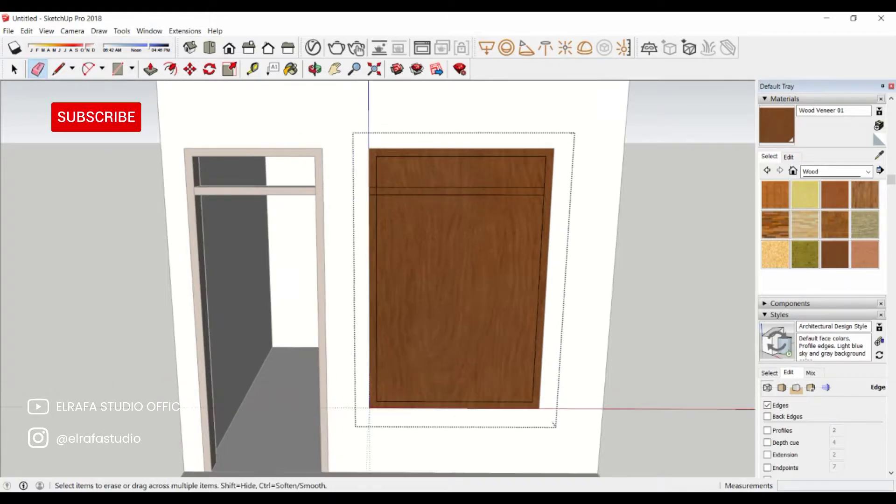
pyautogui.scroll(1, 369, 201)
# - Draw a vertical centre line from the panel top, through the crossbar, to the bottom
pyautogui.press('l')
pyautogui.scroll(-2, 383, 206)
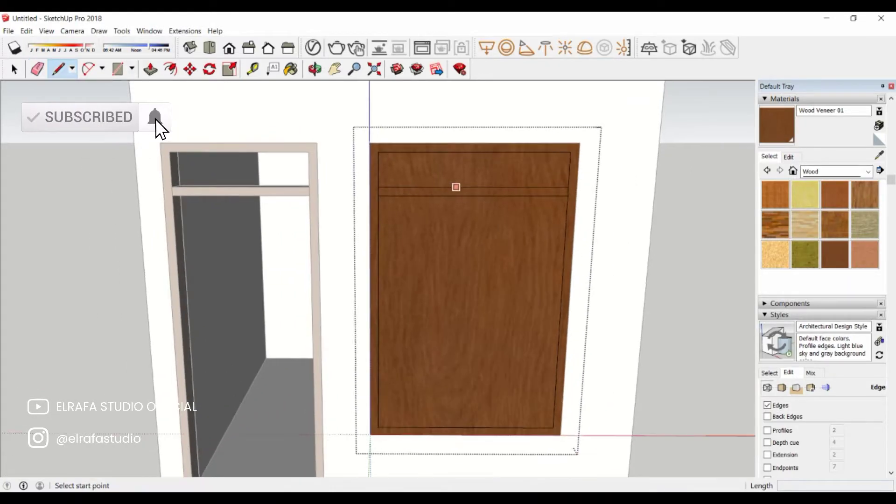
pyautogui.click(481, 151)
pyautogui.click(473, 187)
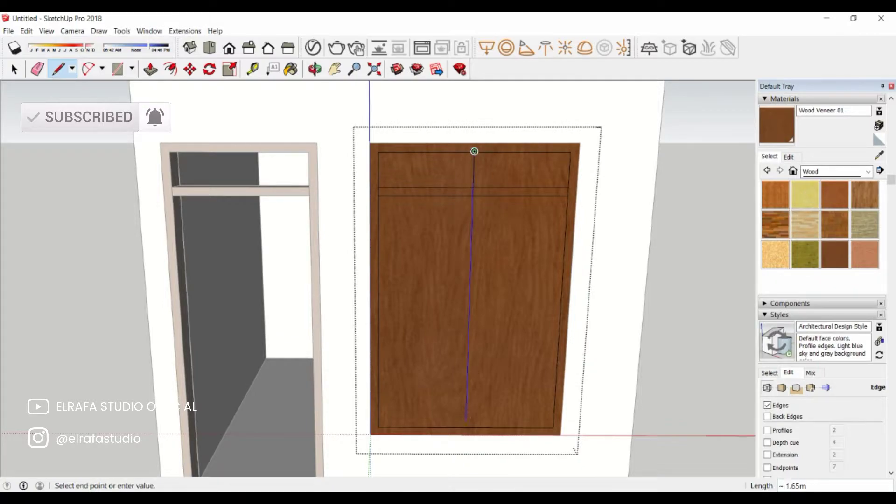
pyautogui.click(466, 427)
pyautogui.press('space')
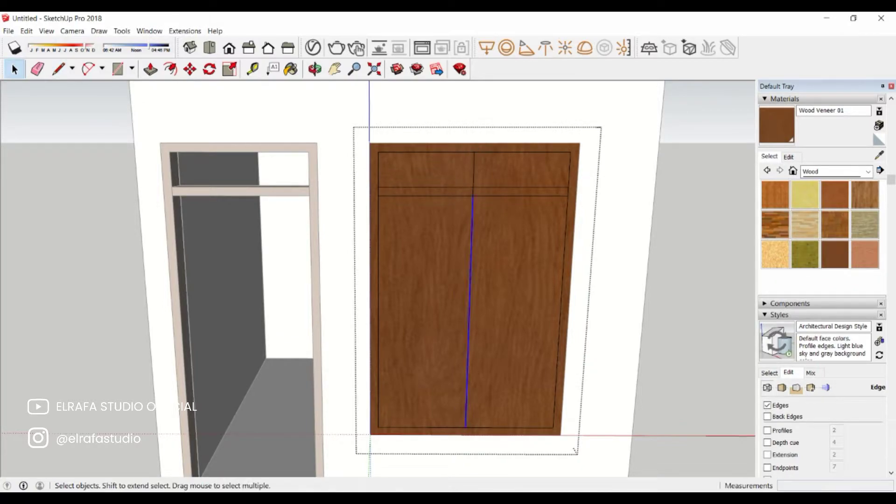
# - Copy the vertical centre line 2.5 cm to the side to form the mullion
pyautogui.press('m')
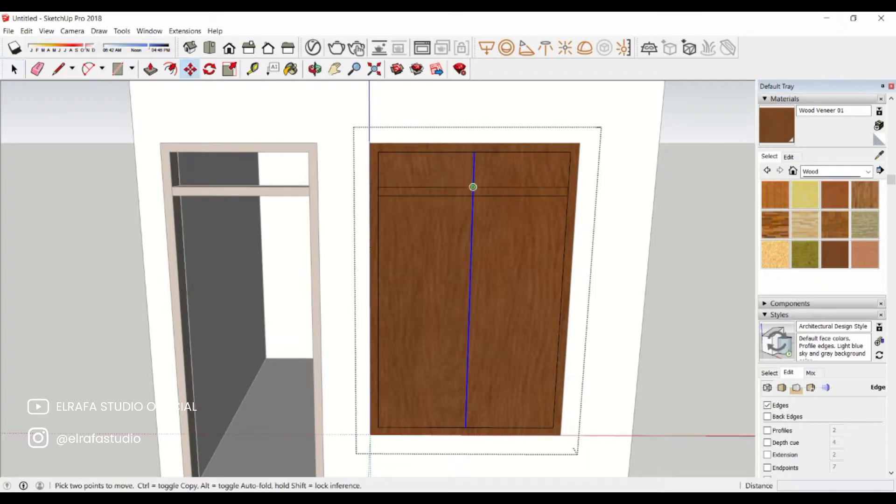
pyautogui.click(473, 187)
pyautogui.press('ctrl')
pyautogui.write('2.5c')
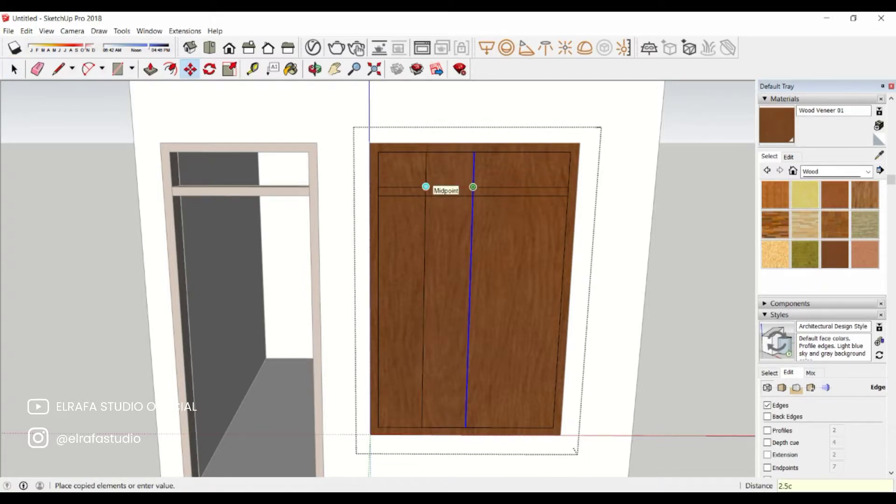
pyautogui.write('m')
pyautogui.press('Return')
pyautogui.press('space')
pyautogui.scroll(2, 473, 182)
pyautogui.scroll(2, 473, 182)
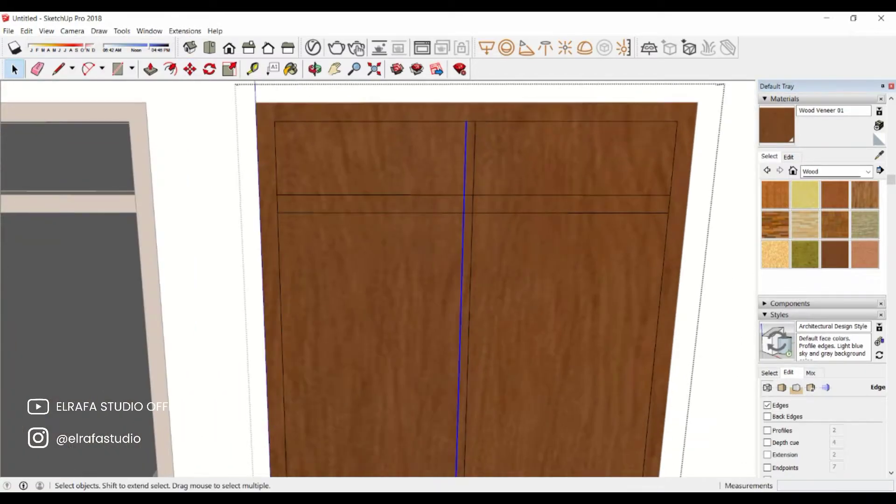
# - Copy another vertical edge beside the mullion and erase stray edges
pyautogui.press('m')
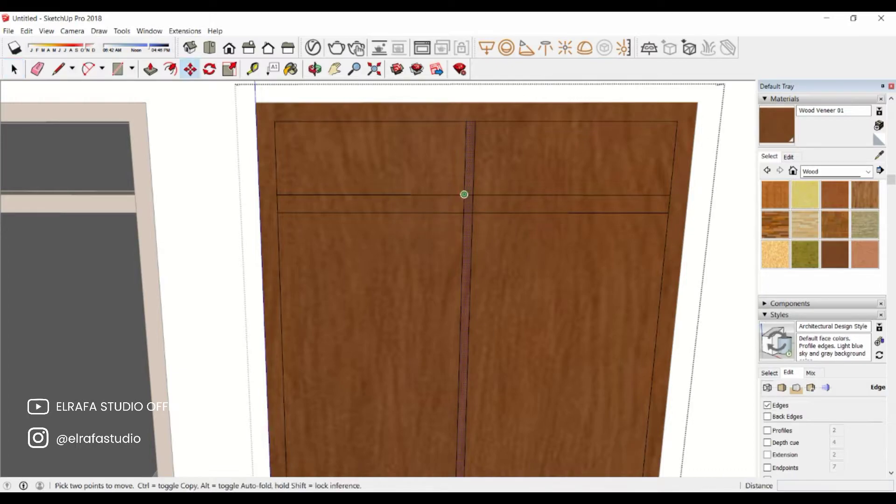
pyautogui.click(464, 194)
pyautogui.press('ctrl')
pyautogui.click(473, 195)
pyautogui.press('r')
pyautogui.press('e')
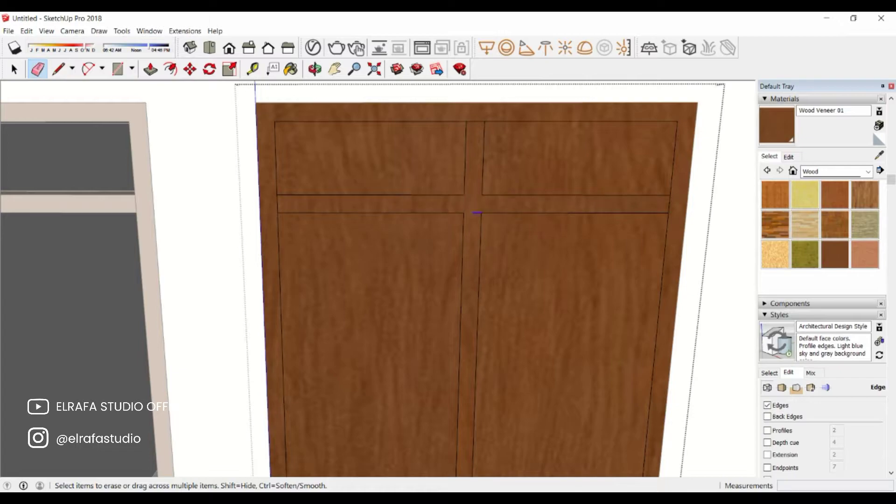
pyautogui.scroll(-2, 477, 230)
pyautogui.scroll(-1, 477, 298)
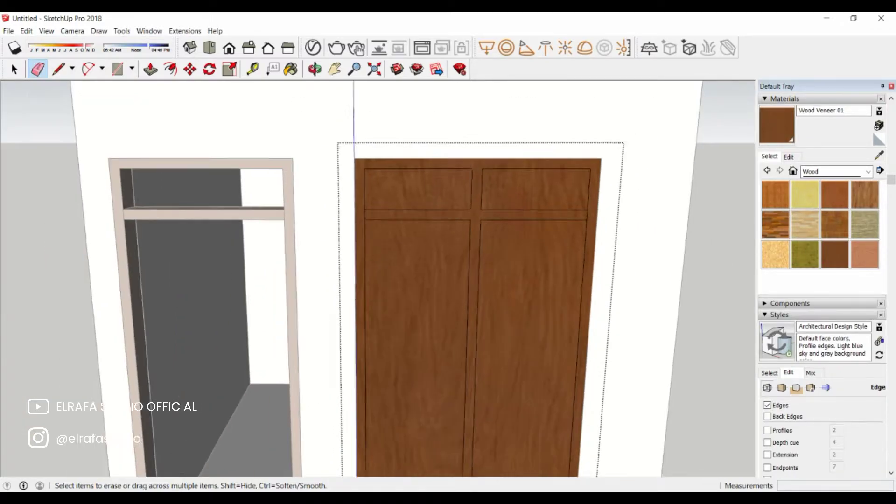
pyautogui.scroll(-1, 476, 299)
# - Push all four panes through to make openings, then view the wall straight-on
pyautogui.press('p')
pyautogui.click(522, 193)
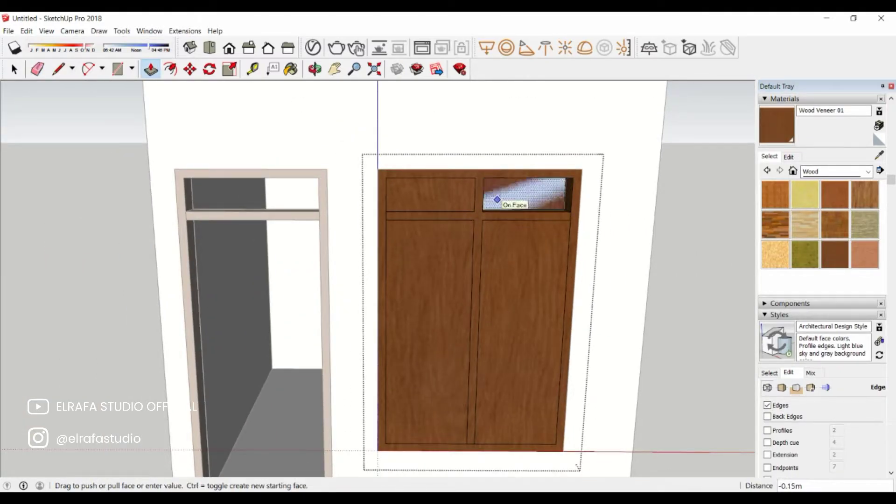
pyautogui.click(497, 194)
pyautogui.doubleClick(429, 194)
pyautogui.doubleClick(429, 327)
pyautogui.doubleClick(523, 327)
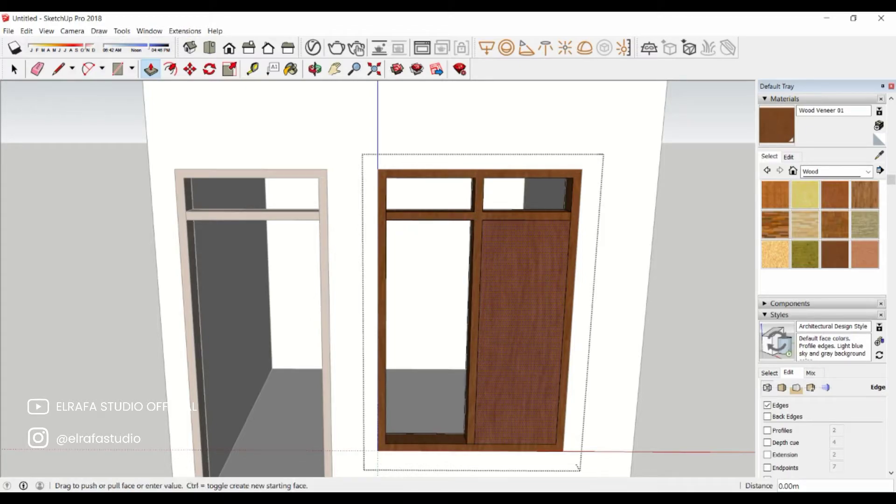
pyautogui.moveTo(523, 327); pyautogui.dragTo(467, 303, button='middle')
pyautogui.press('space')
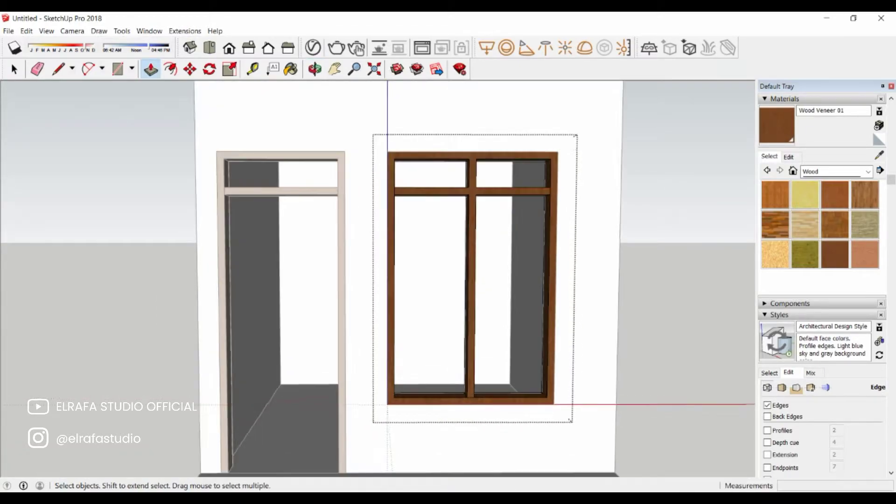
# - Draw and delete two trial rectangles over the door opening
pyautogui.press('r')
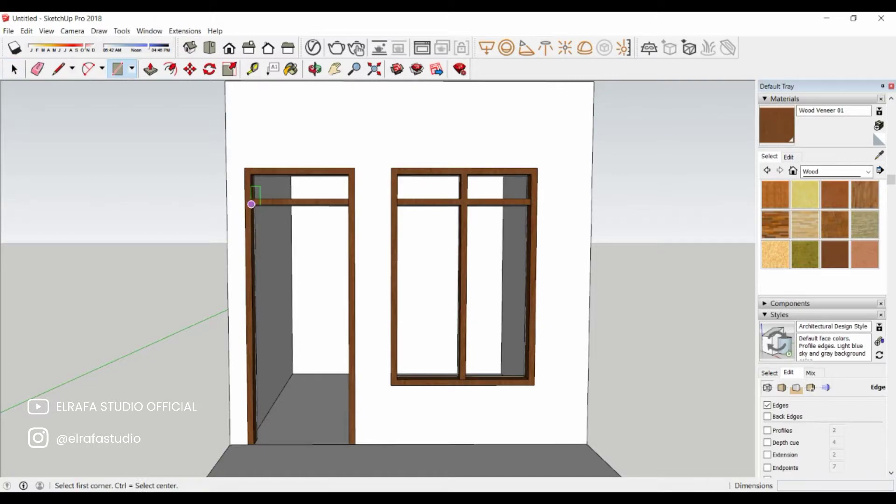
pyautogui.click(251, 204)
pyautogui.click(350, 444)
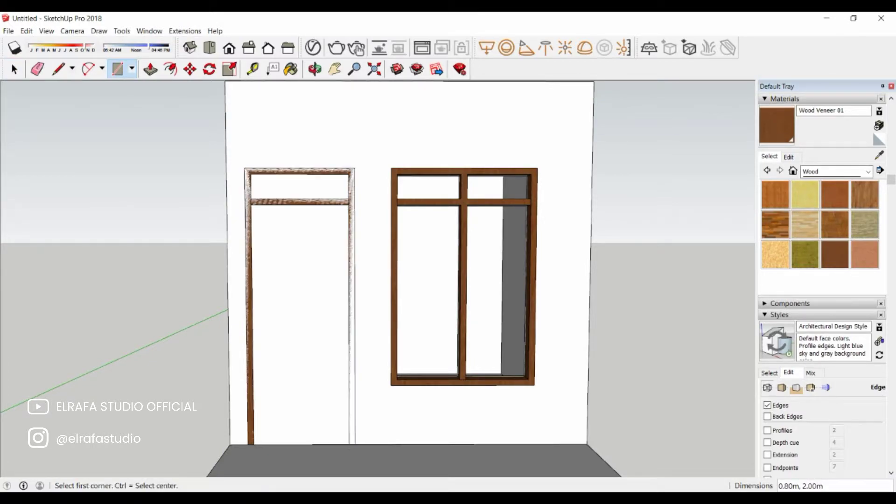
pyautogui.press('space')
pyautogui.press('Delete')
pyautogui.press('r')
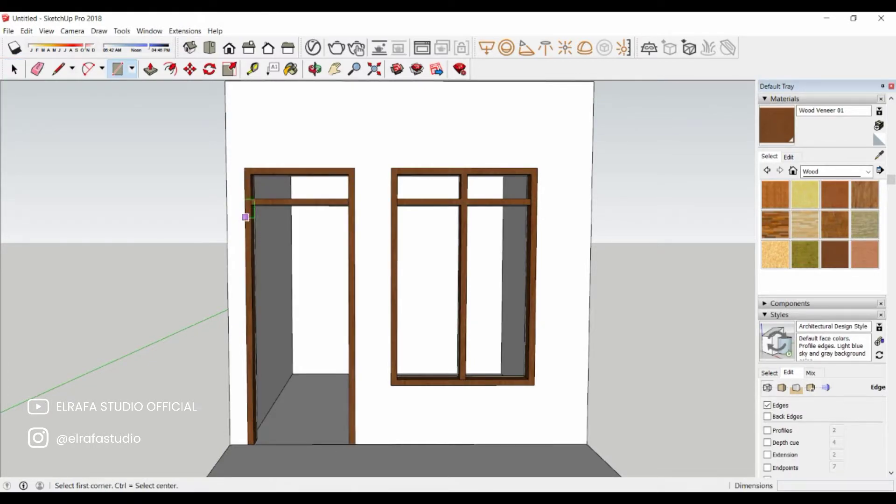
pyautogui.click(251, 204)
pyautogui.click(349, 443)
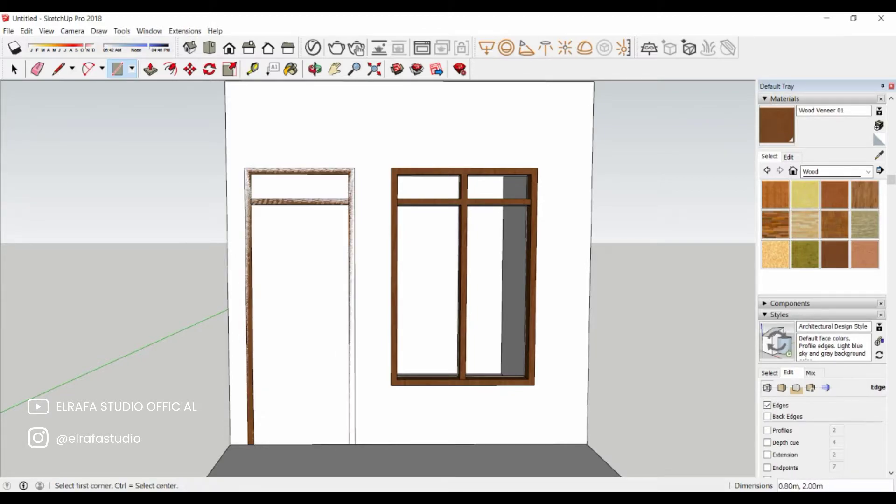
pyautogui.press('space')
pyautogui.press('Delete')
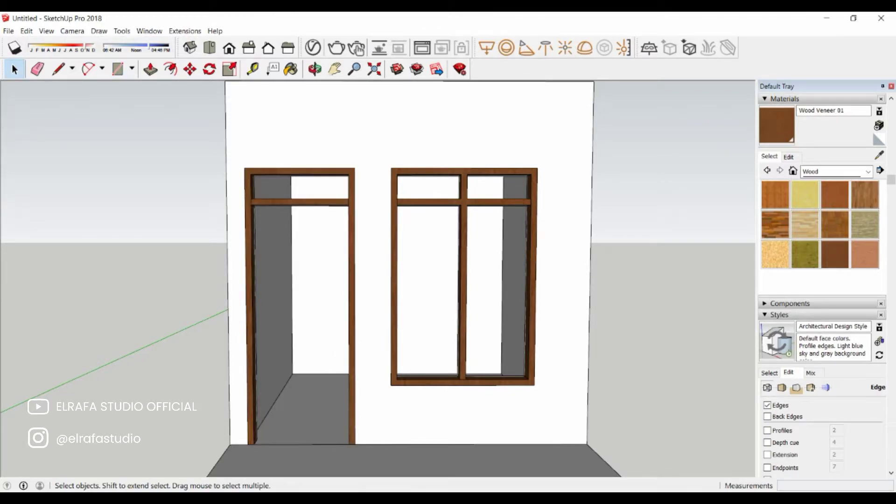
# - Inside the door frame group, draw the door leaf rectangle and reverse its face
pyautogui.click(254, 304)
pyautogui.doubleClick(254, 304)
pyautogui.press('r')
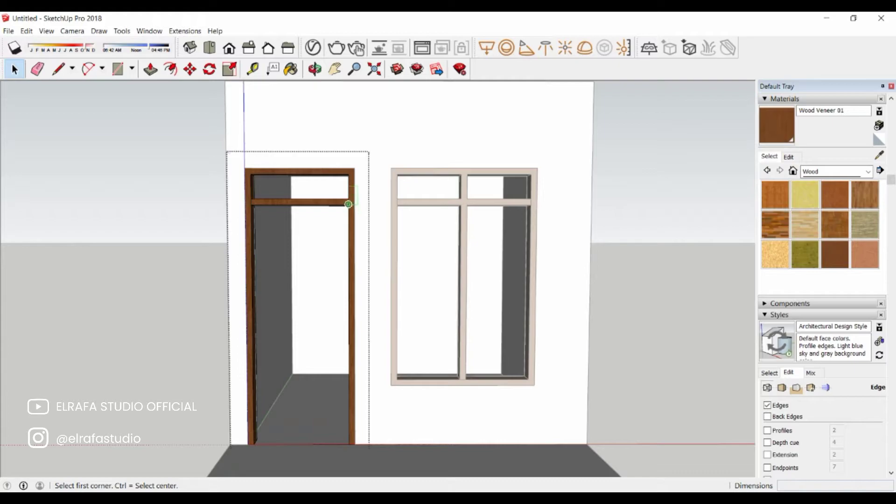
pyautogui.click(348, 204)
pyautogui.click(246, 450)
pyautogui.press('space')
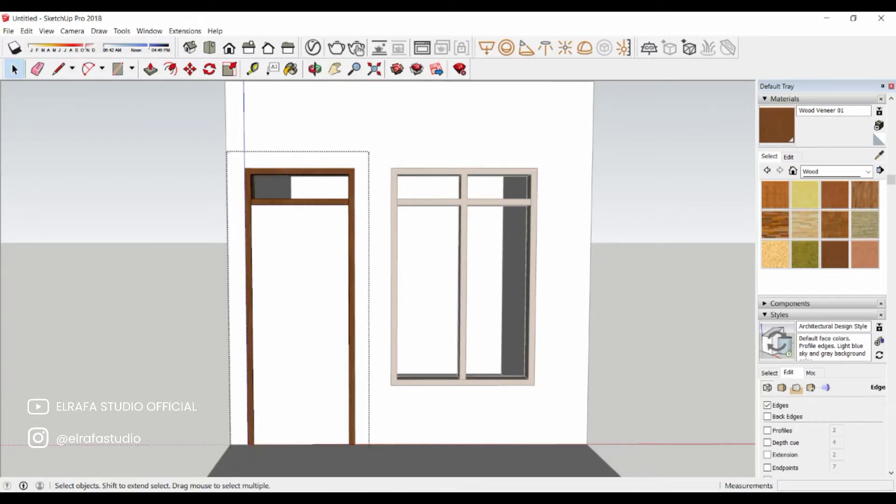
pyautogui.click(288, 209)
pyautogui.rightClick(289, 209)
pyautogui.click(326, 320)
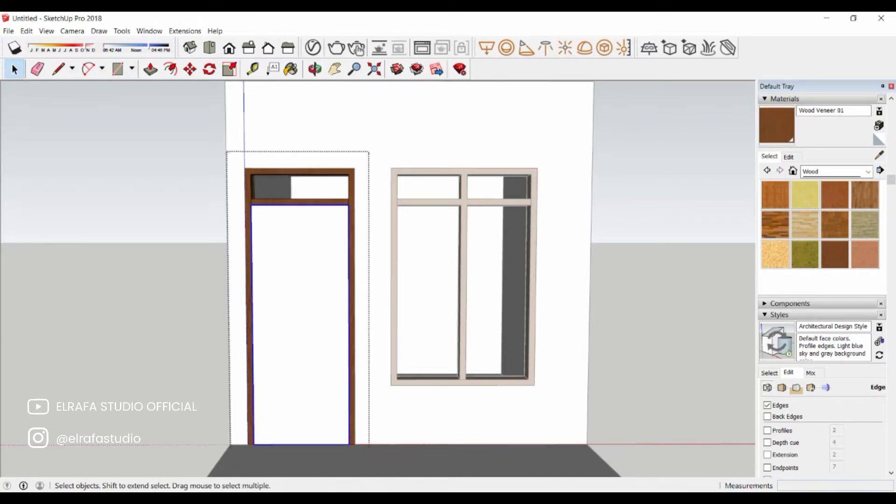
# - Give the door leaf thickness and paint it with wood
pyautogui.press('p')
pyautogui.click(301, 327)
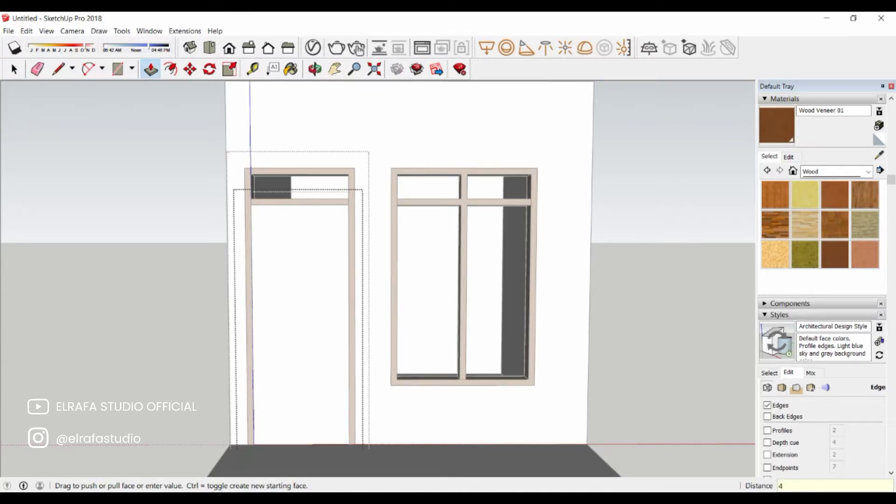
pyautogui.click(293, 391)
pyautogui.press('space')
pyautogui.press('b')
pyautogui.scroll(1, 292, 391)
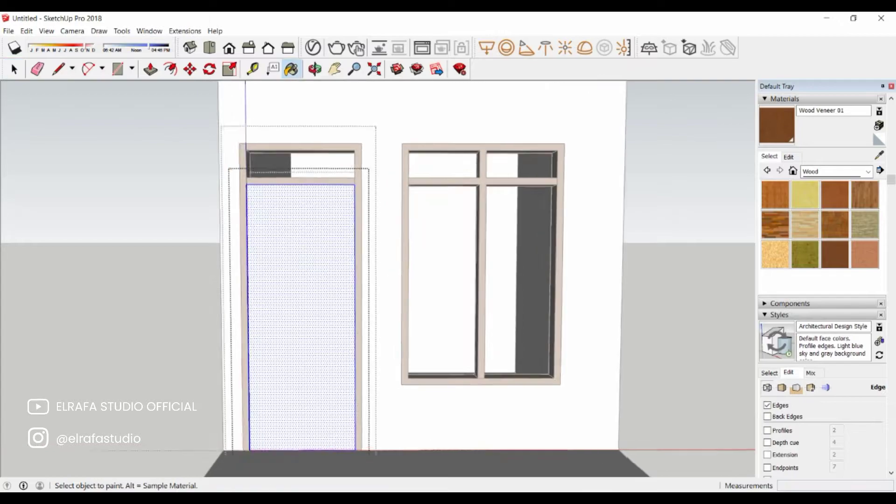
pyautogui.click(299, 326)
pyautogui.scroll(-1, 294, 380)
# - Offset an inset panel outline on the door leaf
pyautogui.press('f')
pyautogui.click(289, 330)
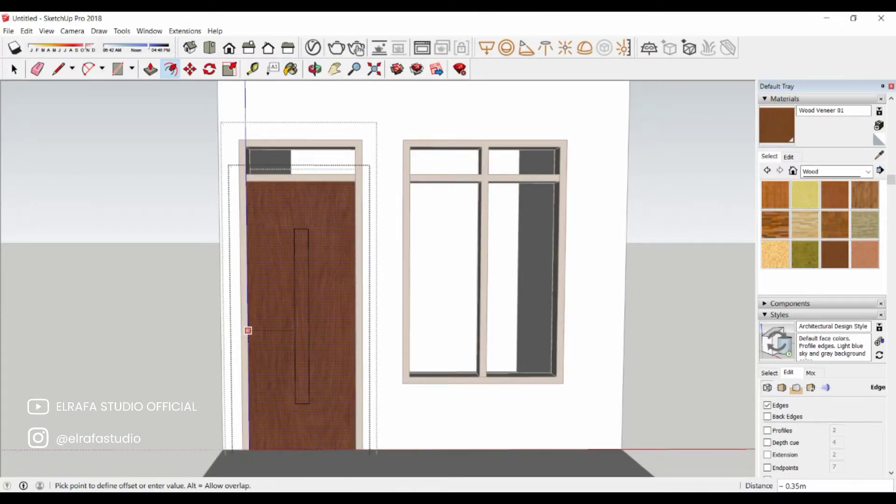
pyautogui.click(262, 331)
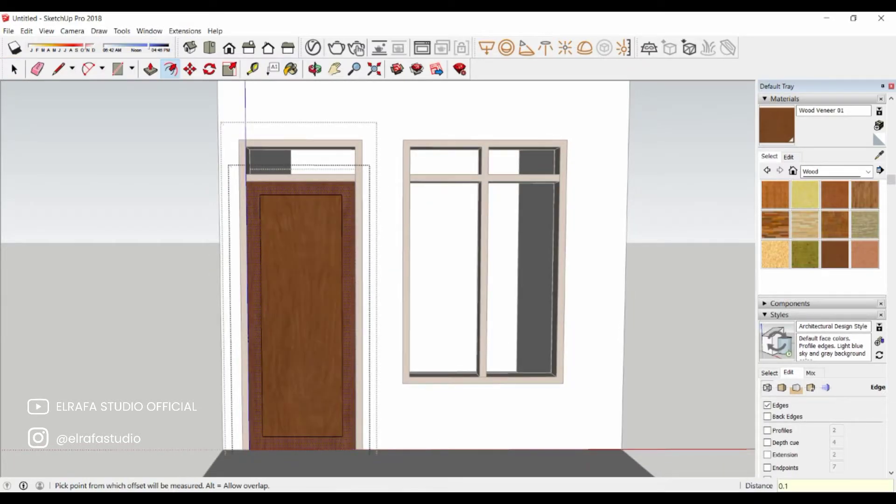
pyautogui.scroll(2, 341, 394)
pyautogui.press('space')
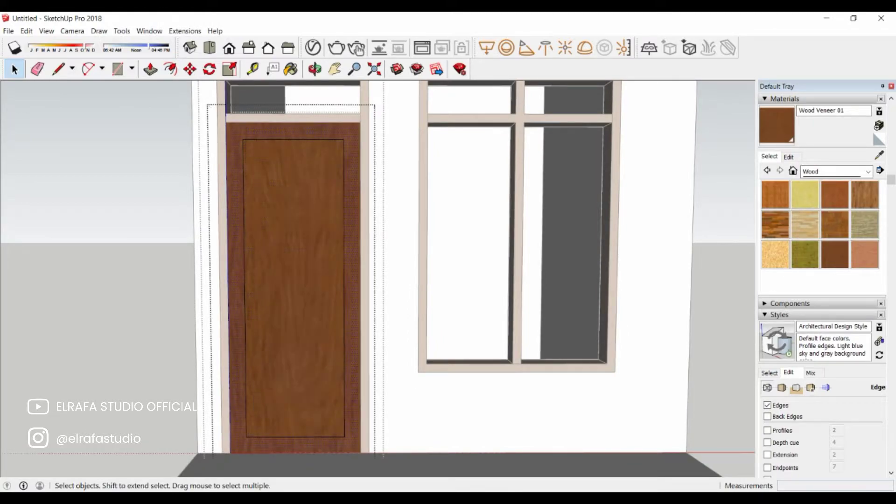
# - Raise the panel's bottom edge by 0.2
pyautogui.press('m')
pyautogui.click(344, 436)
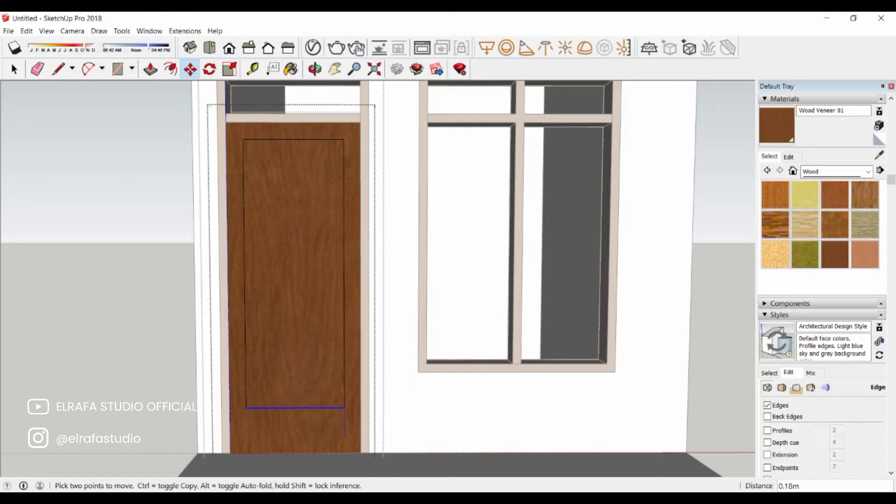
pyautogui.write('0.2')
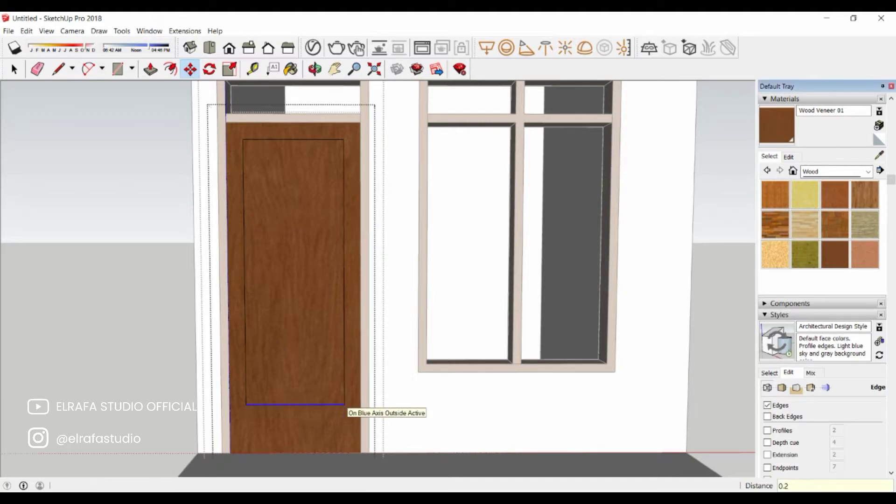
pyautogui.press('Return')
pyautogui.press('space')
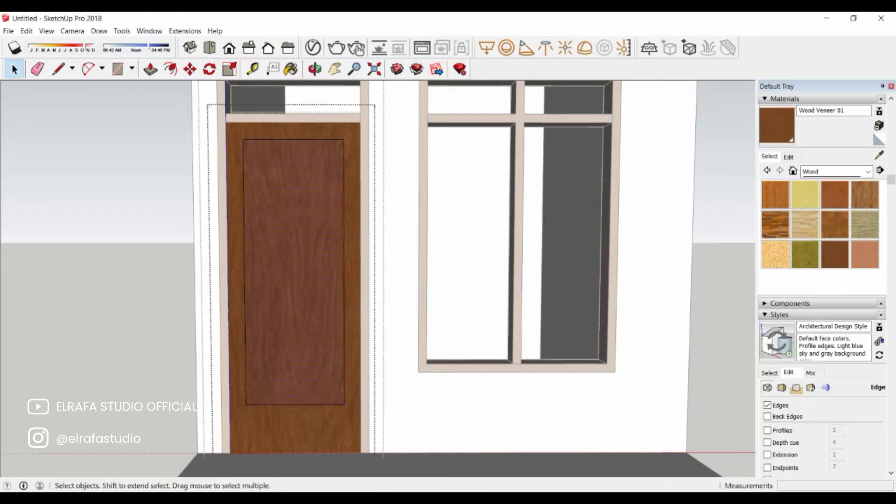
# - Begin a second inward offset on the door face
pyautogui.press('f')
pyautogui.scroll(1, 241, 271)
pyautogui.scroll(-1, 242, 298)
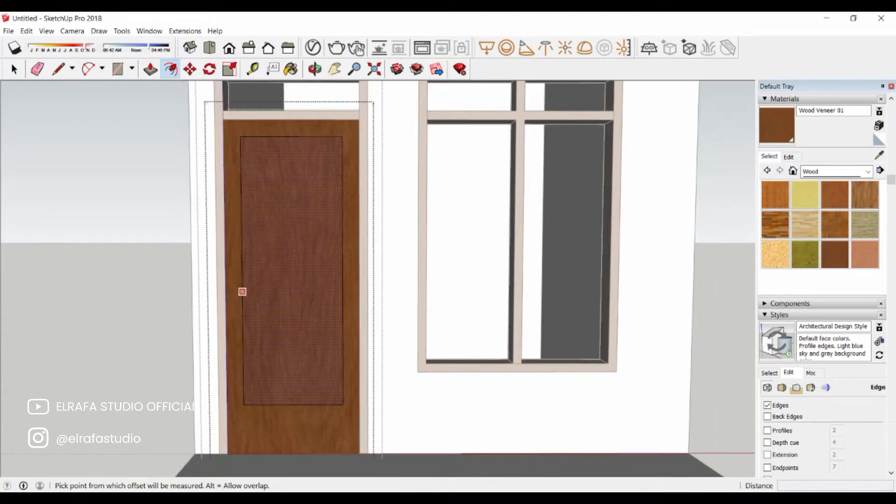
pyautogui.scroll(-1, 243, 297)
pyautogui.click(246, 235)
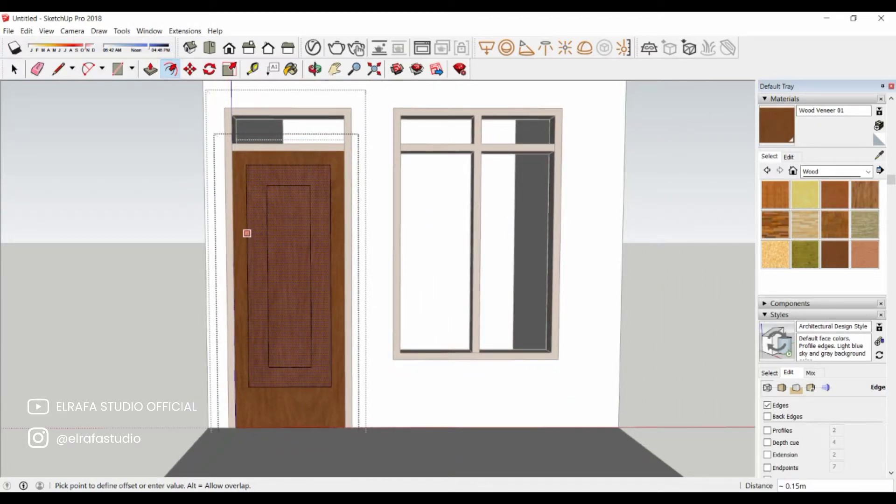
# - Complete the second inset outline inside the door panel
pyautogui.click(247, 233)
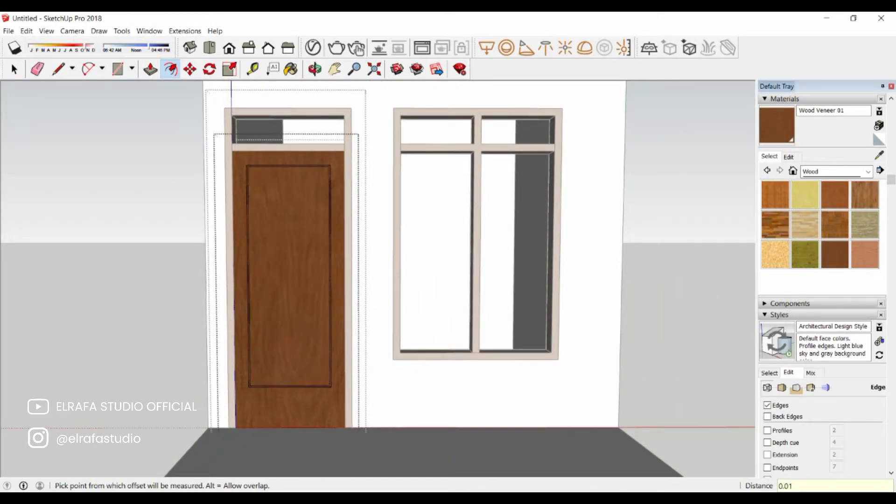
pyautogui.scroll(2, 247, 304)
pyautogui.press('space')
pyautogui.scroll(-2, 236, 307)
pyautogui.press('l')
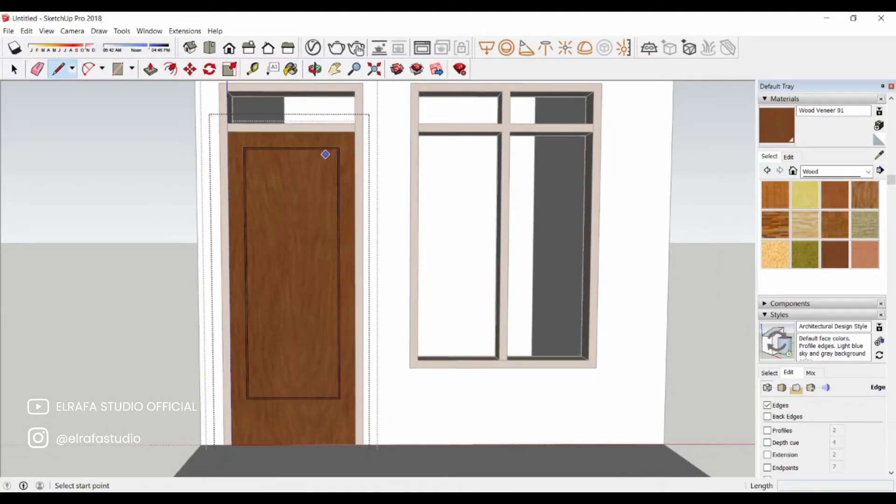
pyautogui.press('space')
pyautogui.scroll(2, 327, 156)
# - Copy the panel's top edge to the bottom with /4, dividing it into four sections
pyautogui.press('m')
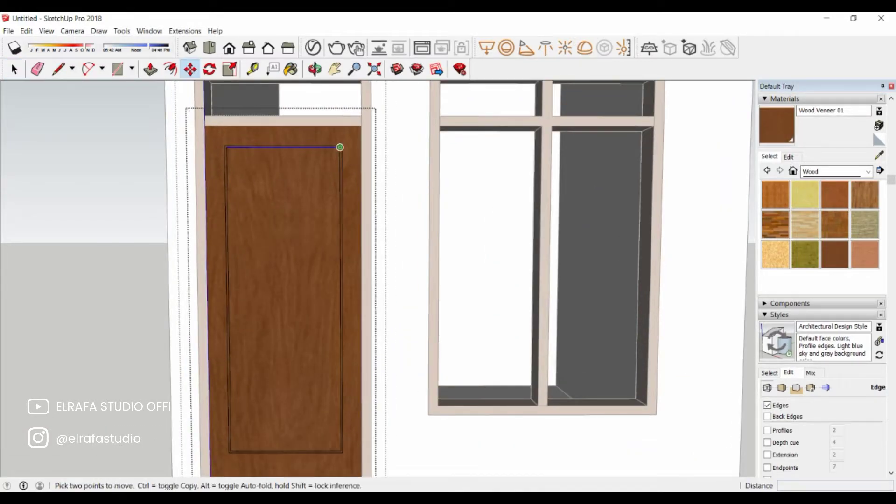
pyautogui.press('ctrl')
pyautogui.click(340, 148)
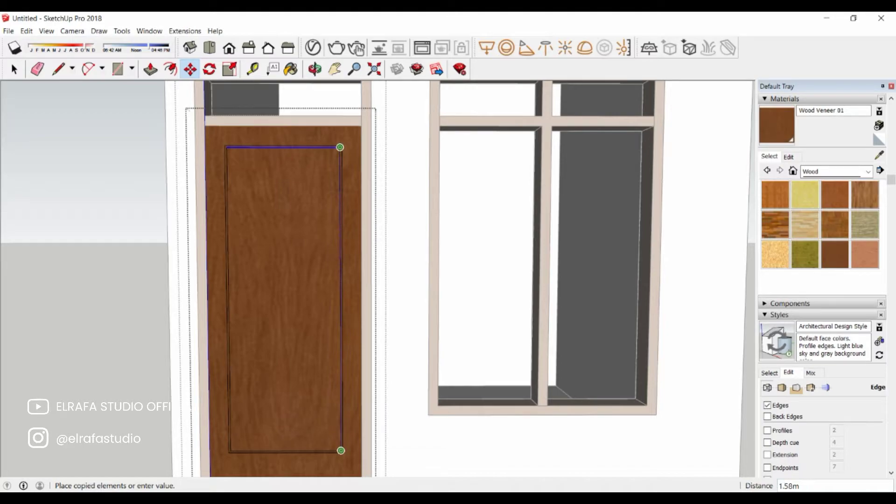
pyautogui.click(341, 450)
pyautogui.write('/4')
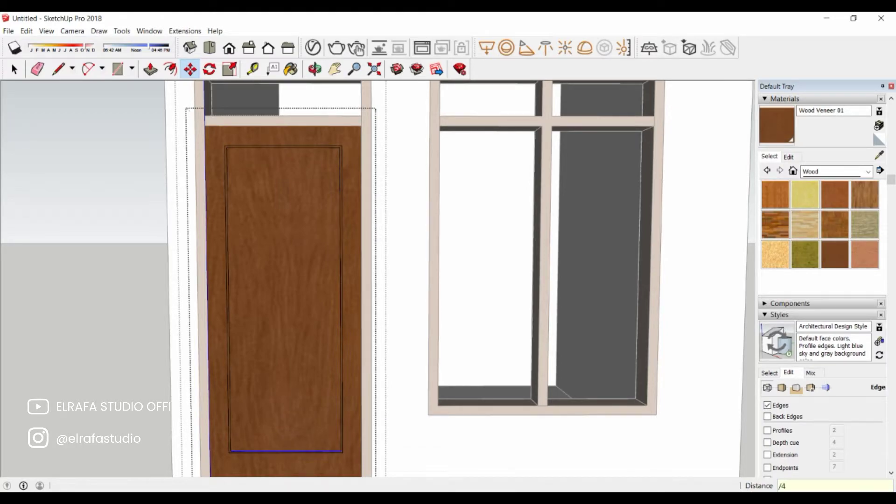
pyautogui.press('Return')
pyautogui.scroll(-3, 299, 439)
pyautogui.scroll(4, 316, 446)
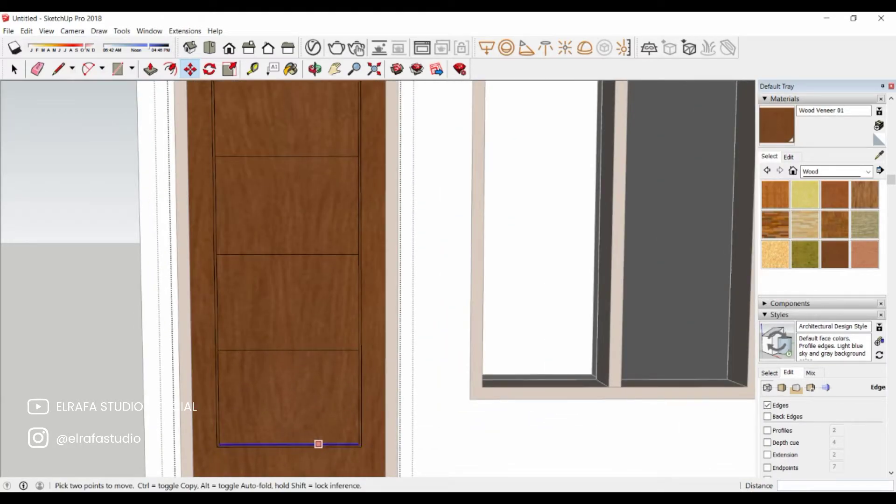
pyautogui.press('space')
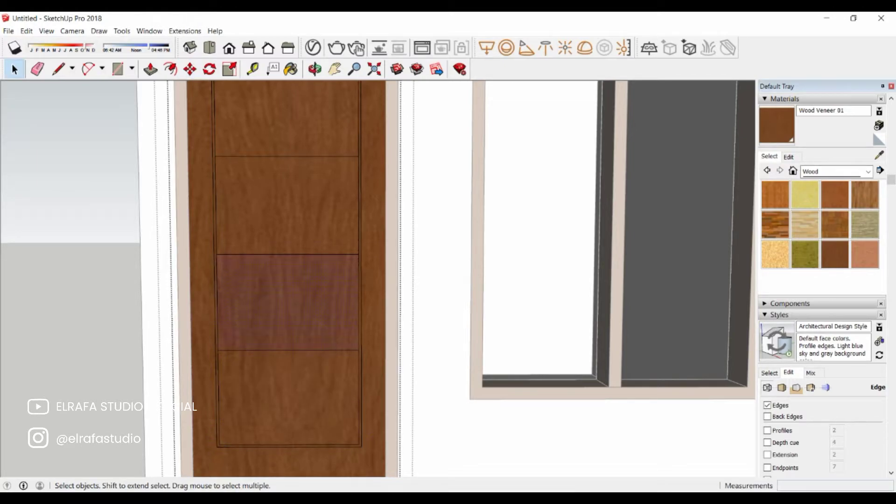
# - Double the first divider by copying its edge 5 up, plus one lower copy
pyautogui.click(336, 350)
pyautogui.scroll(3, 338, 353)
pyautogui.press('m')
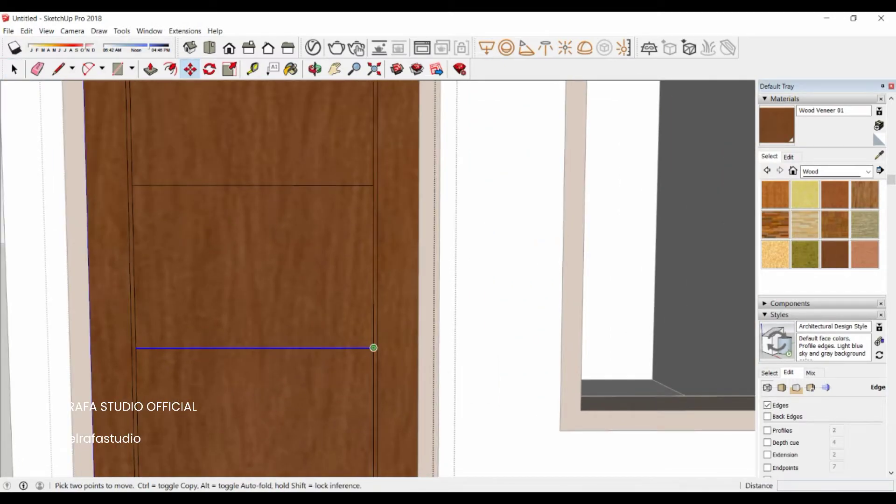
pyautogui.keyDown('ctrl'); pyautogui.click(374, 348); pyautogui.keyUp('ctrl')
pyautogui.write('5')
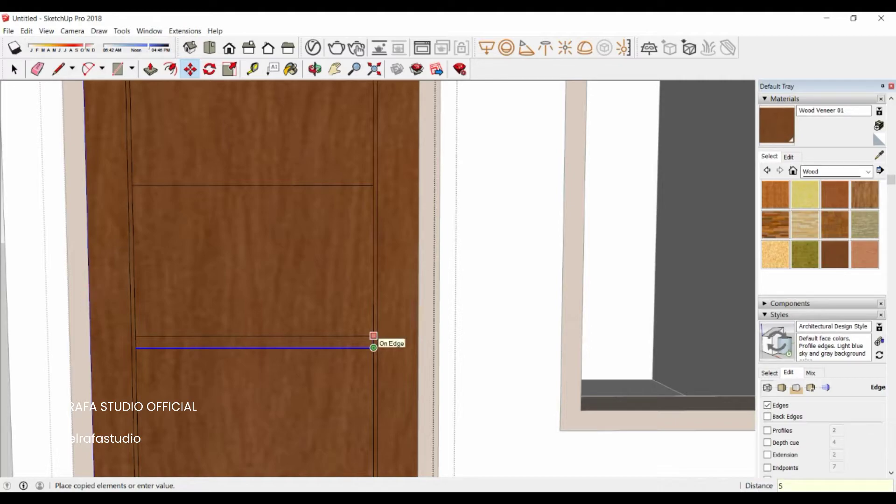
pyautogui.press('Return')
pyautogui.scroll(2, 373, 347)
pyautogui.press('space')
pyautogui.scroll(2, 373, 348)
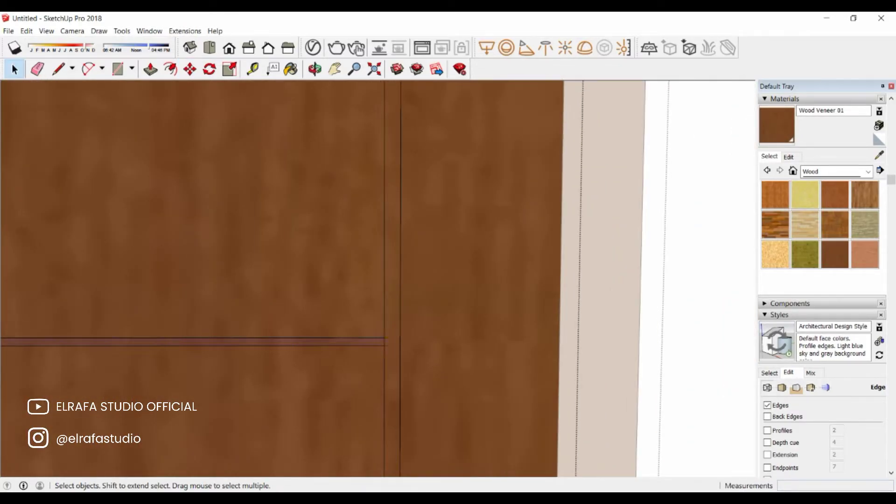
pyautogui.press('m')
pyautogui.keyDown('ctrl'); pyautogui.click(384, 338); pyautogui.keyUp('ctrl')
pyautogui.press('Return')
pyautogui.press('space')
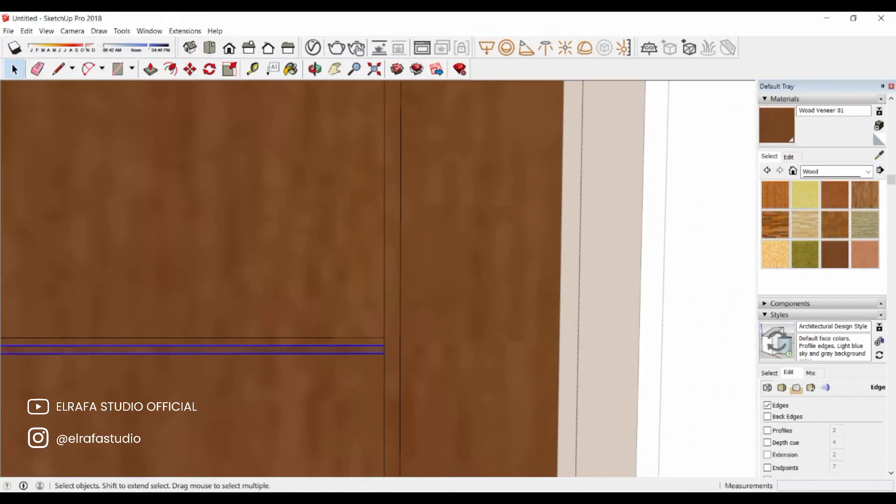
# - Copy the doubled groove onto the next divider
pyautogui.press('m')
pyautogui.keyDown('ctrl'); pyautogui.click(382, 344); pyautogui.keyUp('ctrl')
pyautogui.scroll(-2, 382, 345)
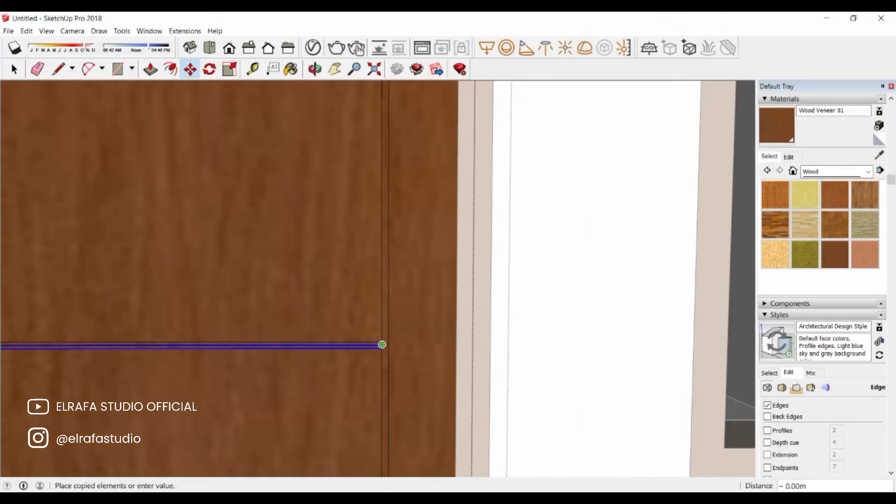
pyautogui.scroll(-1, 381, 132)
pyautogui.scroll(1, 380, 132)
pyautogui.click(378, 219)
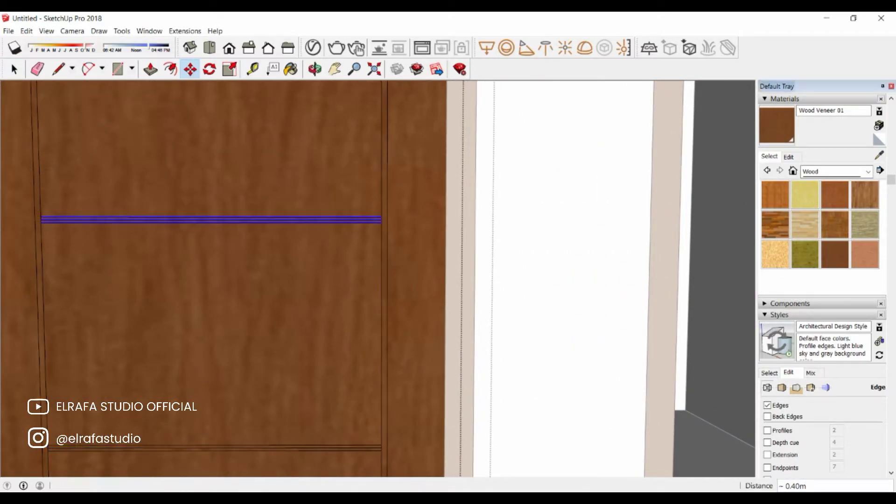
pyautogui.scroll(-2, 367, 316)
pyautogui.scroll(-2, 366, 317)
pyautogui.scroll(-1, 365, 319)
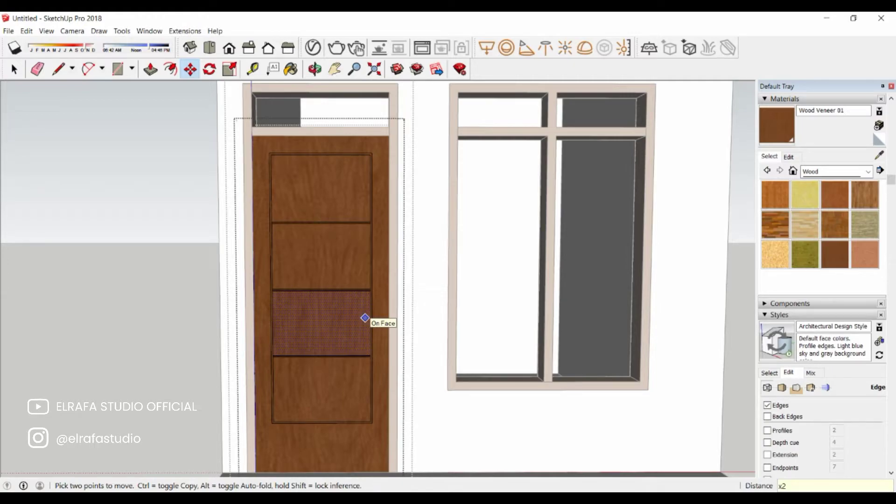
# - Push/Pull the lower door panel out to a depth of 1
pyautogui.press('space')
pyautogui.scroll(1, 328, 286)
pyautogui.scroll(1, 328, 286)
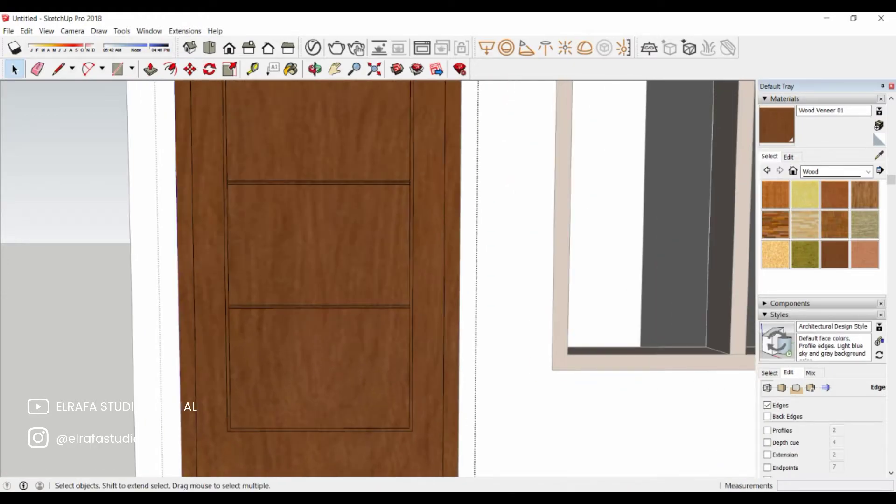
pyautogui.scroll(1, 329, 286)
pyautogui.scroll(1, 374, 411)
pyautogui.press('p')
pyautogui.click(294, 354)
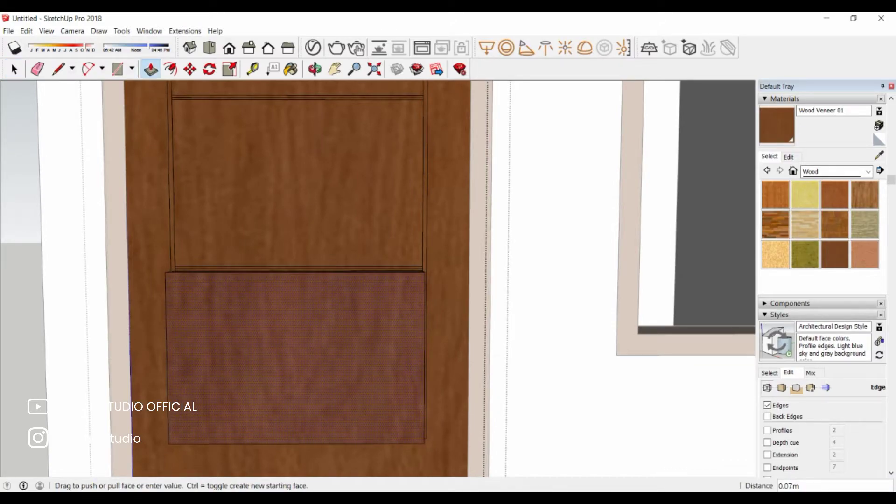
pyautogui.press('Return')
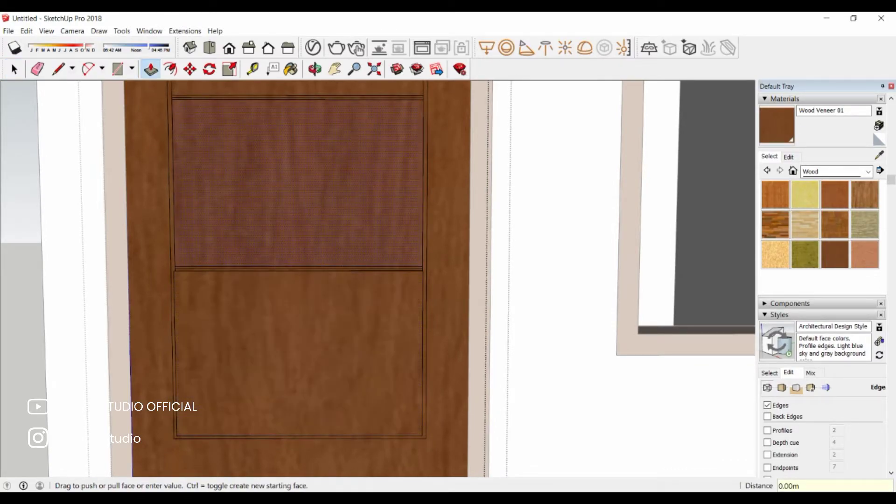
pyautogui.scroll(-1, 385, 104)
pyautogui.scroll(-1, 384, 103)
pyautogui.scroll(-2, 351, 360)
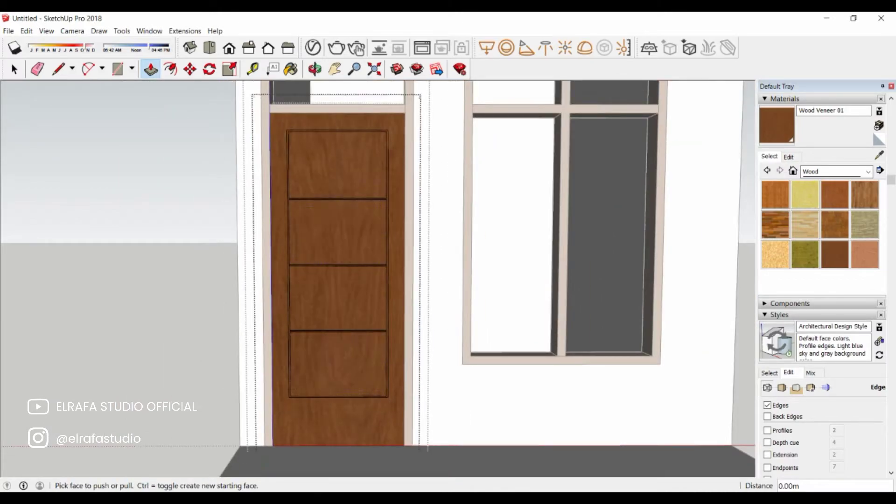
pyautogui.scroll(2, 345, 437)
pyautogui.scroll(1, 345, 437)
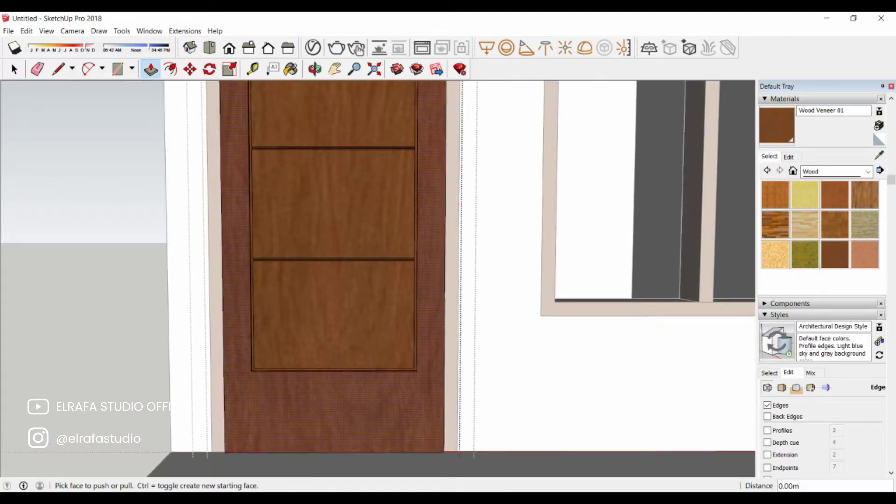
# - Select and nudge the whole door with Move, then switch to the front view
pyautogui.press('space')
pyautogui.click(334, 411)
pyautogui.moveTo(345, 420); pyautogui.dragTo(322, 406, button='middle')
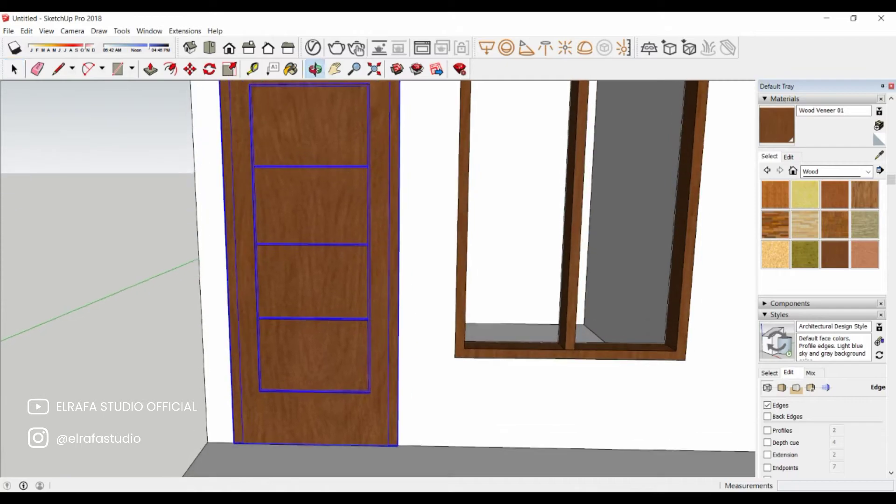
pyautogui.scroll(1, 228, 441)
pyautogui.scroll(1, 228, 441)
pyautogui.scroll(1, 229, 441)
pyautogui.scroll(1, 229, 441)
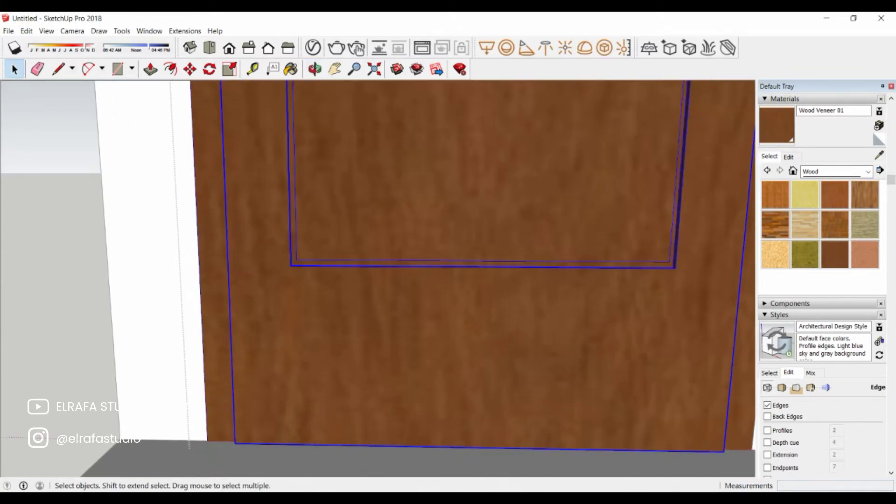
pyautogui.press('m')
pyautogui.click(235, 443)
pyautogui.press('f')
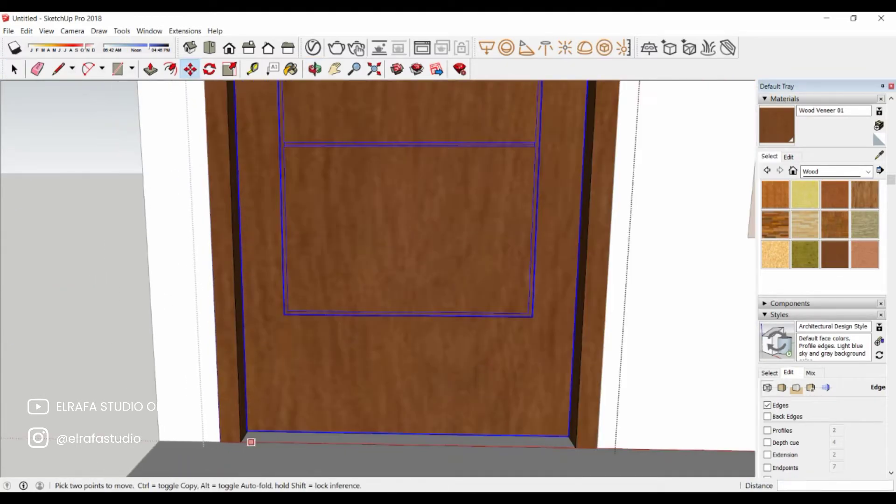
pyautogui.press('space')
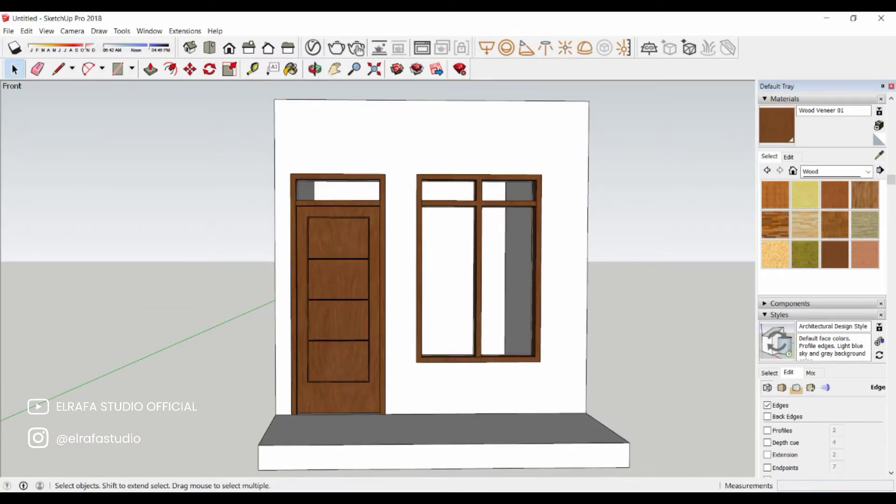
pyautogui.scroll(3, 378, 314)
pyautogui.scroll(-2, 378, 314)
# - Inside the window group, draw a rectangle over the left sash and make it a group
pyautogui.press('space')
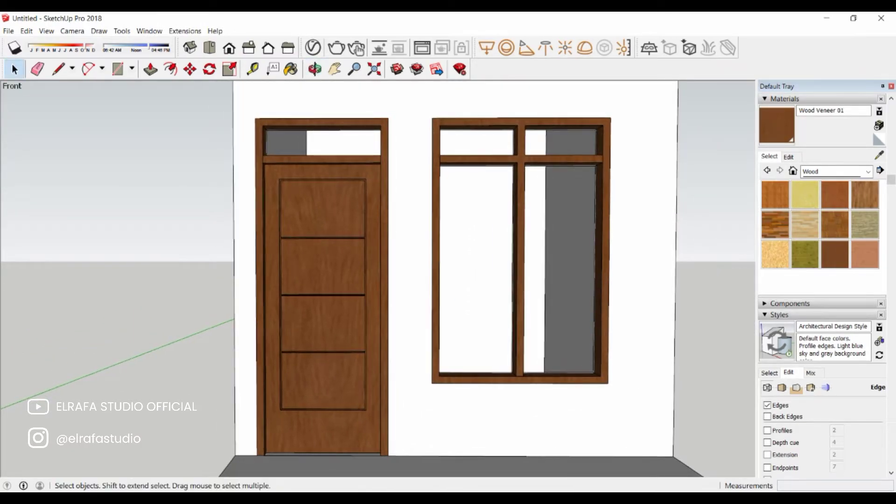
pyautogui.scroll(-2, 337, 354)
pyautogui.scroll(2, 426, 256)
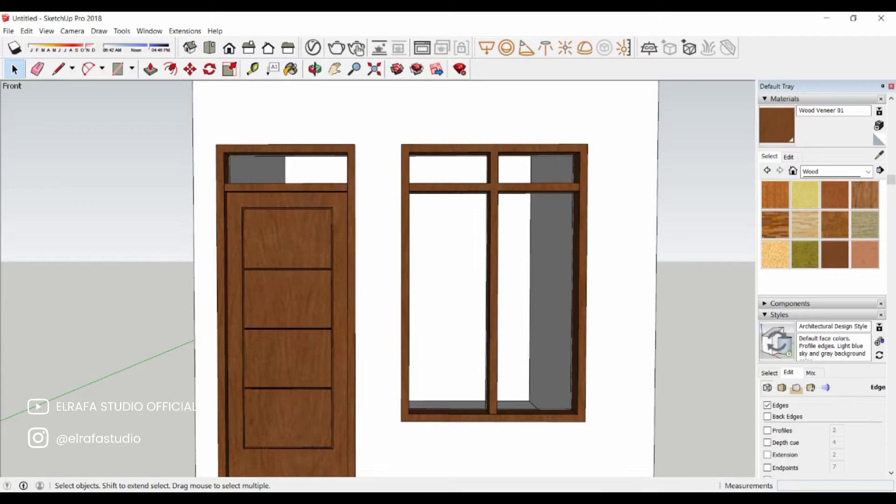
pyautogui.doubleClick(409, 190)
pyautogui.press('r')
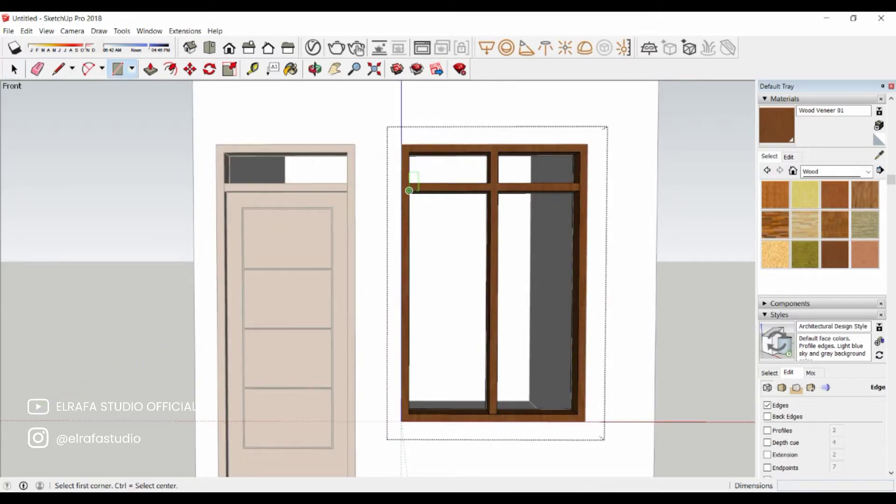
pyautogui.click(409, 191)
pyautogui.click(489, 414)
pyautogui.press('space')
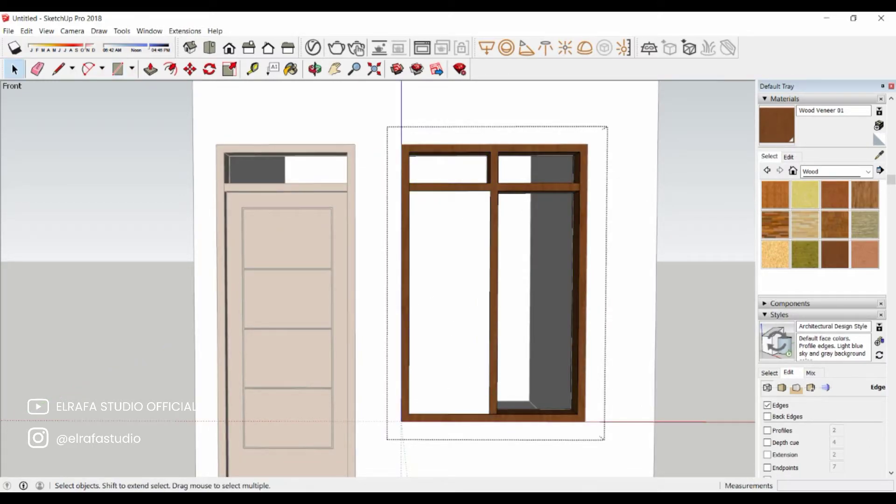
pyautogui.click(466, 304)
pyautogui.rightClick(465, 152)
pyautogui.click(499, 240)
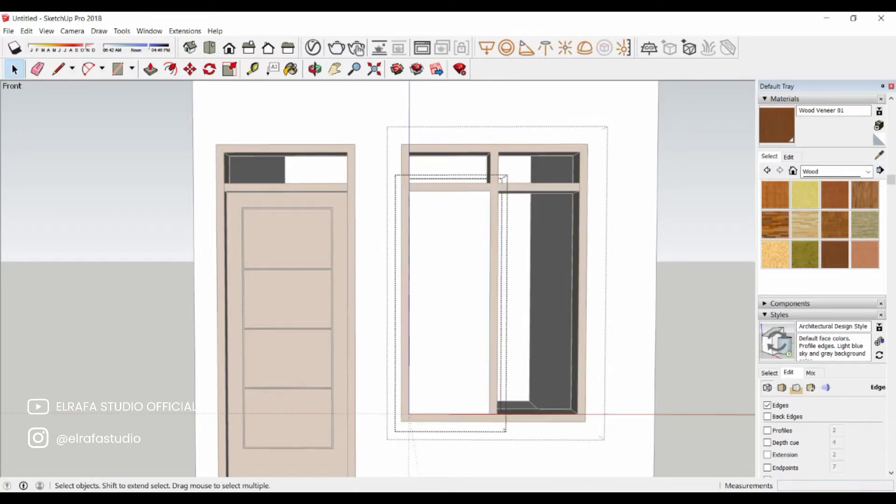
# - Give the sash panel thickness with Push/Pull and paint it Wood Veneer 01
pyautogui.scroll(3, 449, 400)
pyautogui.press('p')
pyautogui.click(450, 400)
pyautogui.write('2')
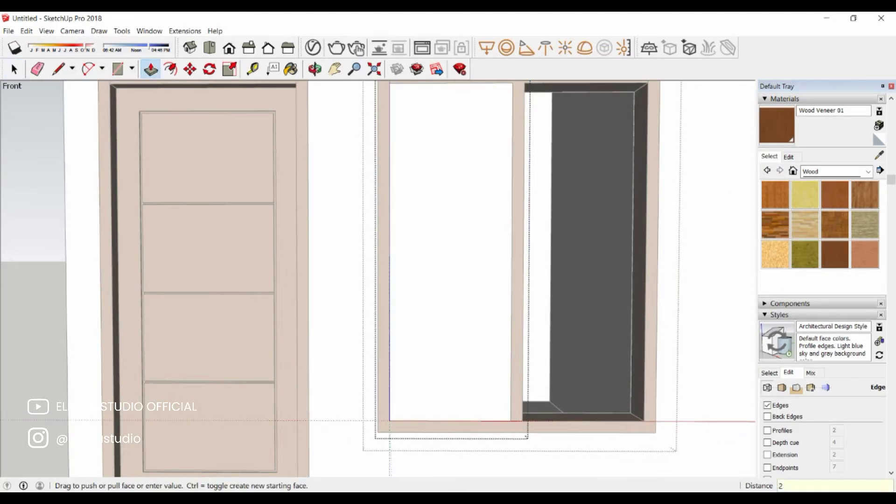
pyautogui.press('Return')
pyautogui.press('space')
pyautogui.scroll(-3, 448, 280)
pyautogui.press('b')
pyautogui.scroll(3, 448, 280)
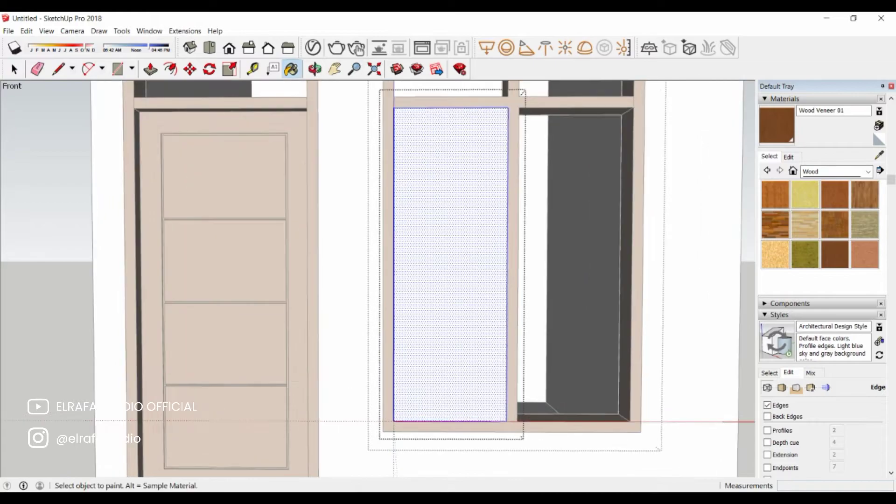
pyautogui.click(420, 280)
# - Offset the sash border inward by 7 and push the inner face through to open it
pyautogui.press('f')
pyautogui.click(394, 303)
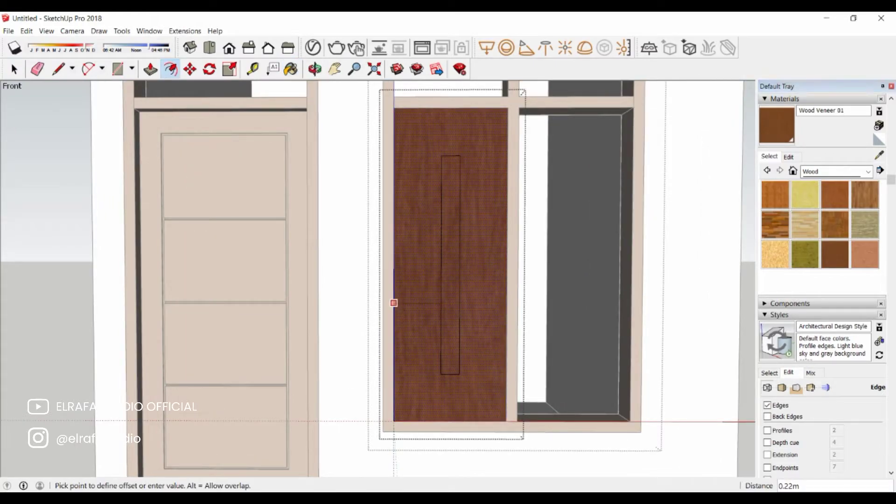
pyautogui.press('Return')
pyautogui.scroll(2, 502, 367)
pyautogui.press('space')
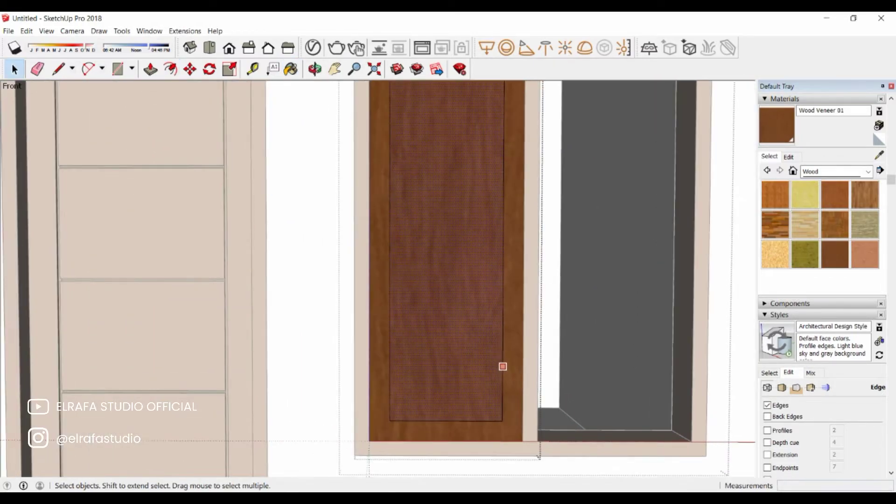
pyautogui.scroll(-1, 450, 380)
pyautogui.press('p')
pyautogui.click(450, 379)
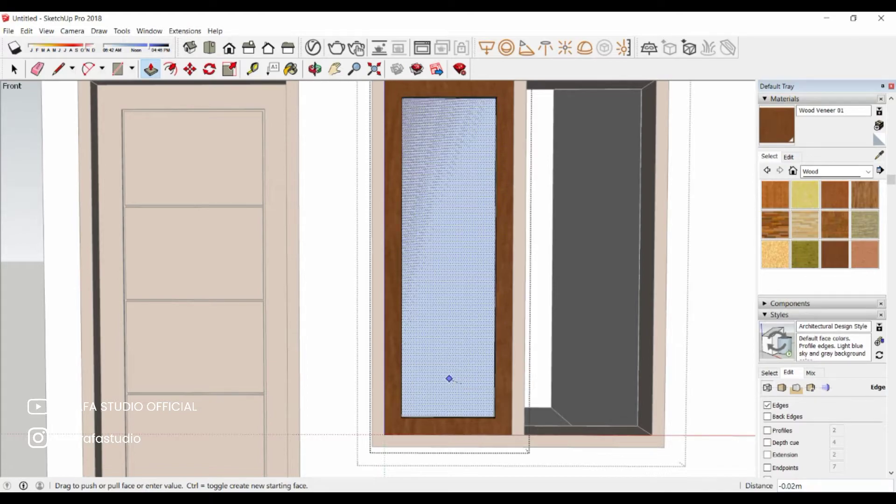
pyautogui.click(449, 378)
pyautogui.scroll(3, 450, 379)
pyautogui.moveTo(449, 379); pyautogui.dragTo(490, 373, button='middle')
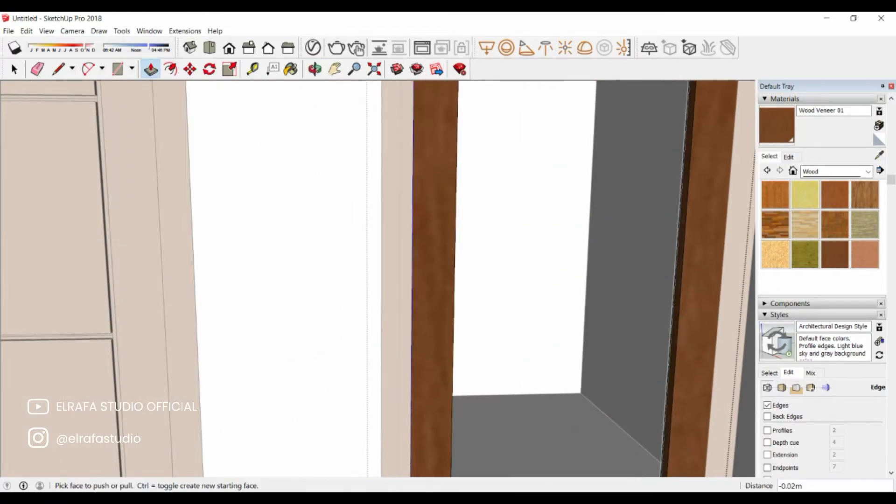
pyautogui.scroll(-2, 495, 313)
pyautogui.moveTo(495, 312)
pyautogui.keyDown('shift'); pyautogui.mouseDown(button='middle')
pyautogui.moveTo(495, 281)
pyautogui.moveTo(467, 304)
pyautogui.moveTo(495, 313)
pyautogui.mouseUp(button='middle'); pyautogui.keyUp('shift')
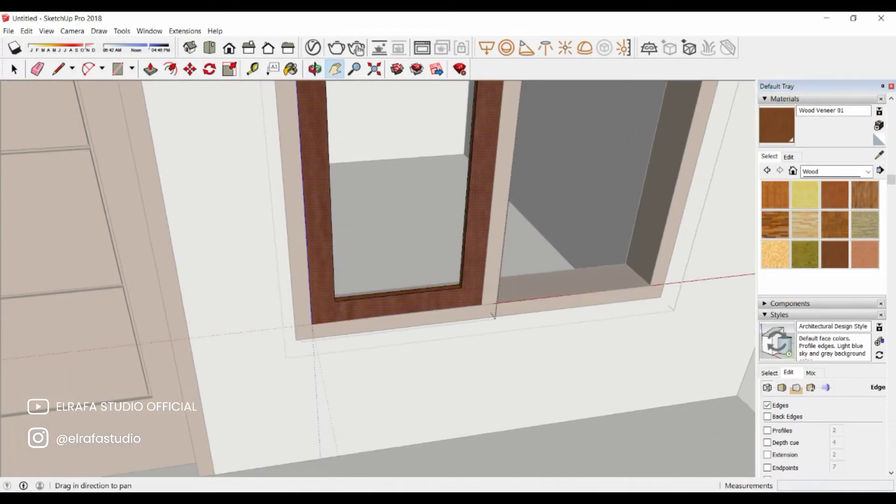
pyautogui.scroll(2, 420, 303)
pyautogui.scroll(1, 420, 304)
# - Close the sash opening with a line to create the glass face and set its thickness
pyautogui.press('l')
pyautogui.click(478, 292)
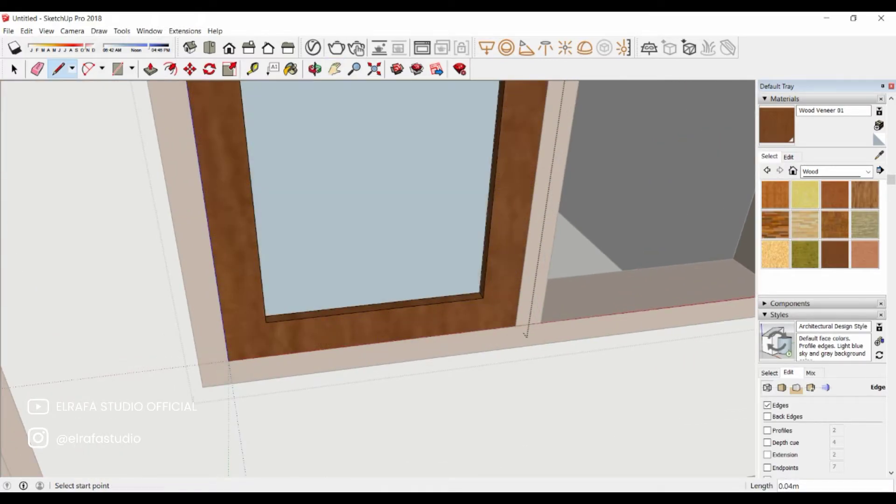
pyautogui.press('space')
pyautogui.click(458, 244)
pyautogui.rightClick(458, 244)
pyautogui.click(575, 312)
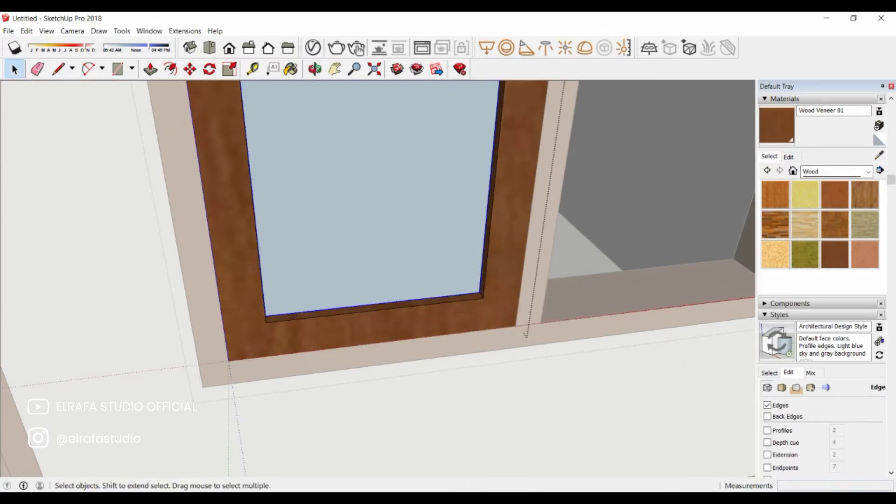
pyautogui.hotkey('ctrl', 'z')
pyautogui.press('p')
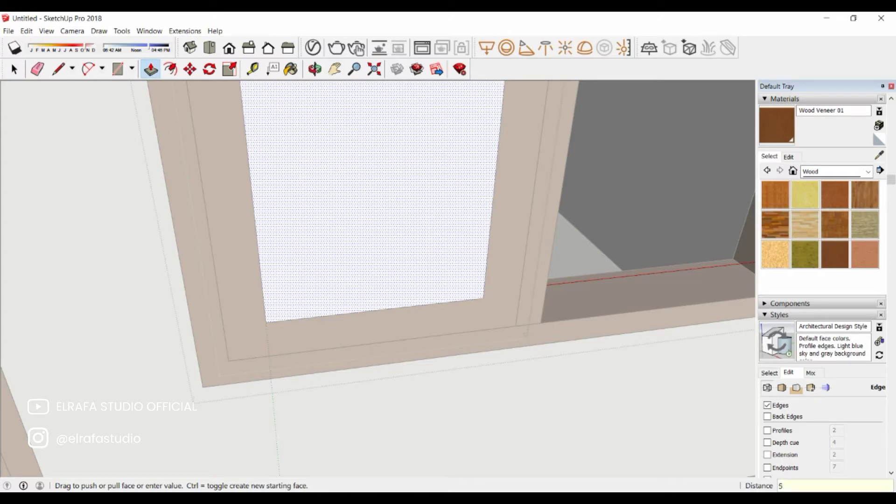
pyautogui.press('Return')
# - Paint the pane with Translucent Glass Gray from Glass and Mirrors
pyautogui.click(836, 172)
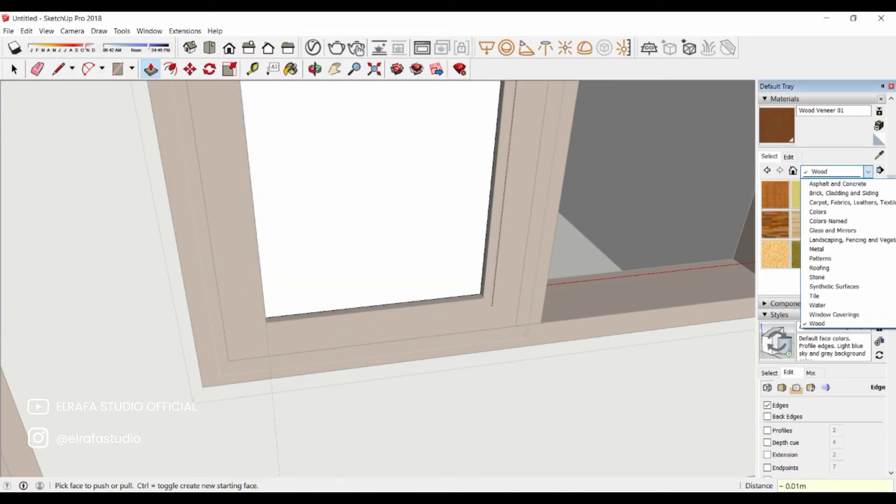
pyautogui.click(826, 238)
pyautogui.click(865, 225)
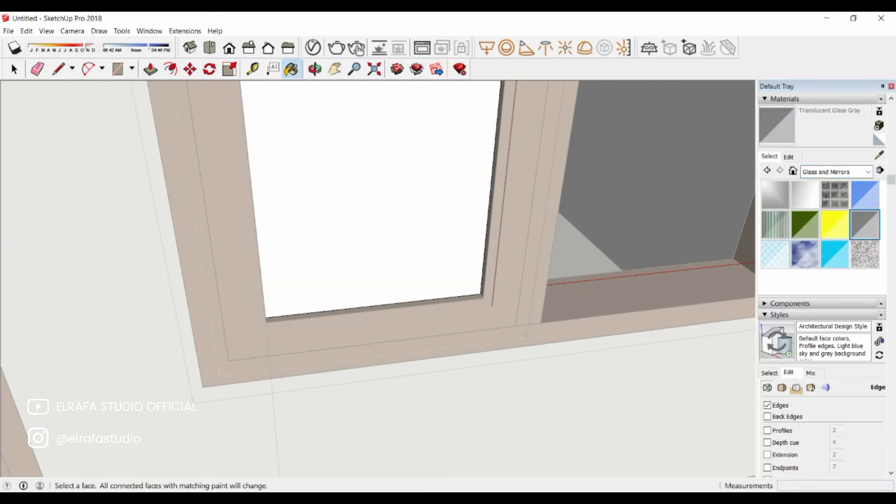
pyautogui.click(369, 196)
pyautogui.moveTo(368, 196); pyautogui.dragTo(90, 113, button='middle')
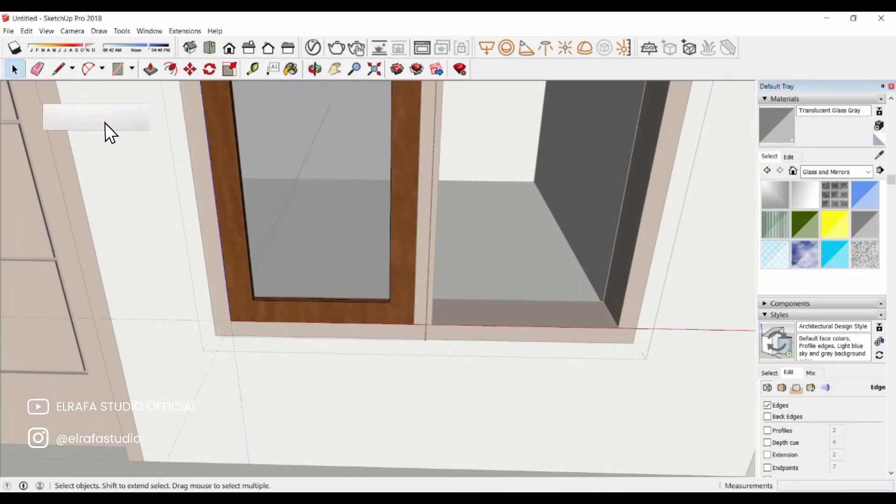
# - Move the left sash by 1 cm
pyautogui.scroll(2, 443, 304)
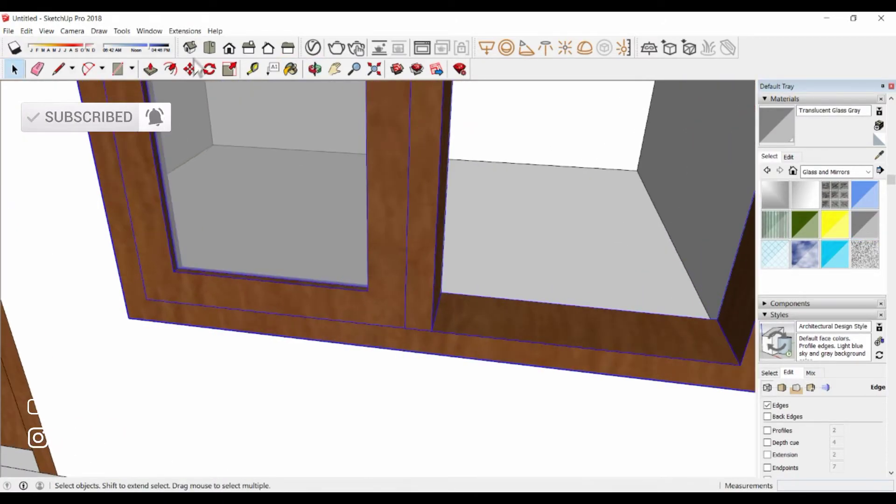
pyautogui.scroll(2, 443, 303)
pyautogui.scroll(2, 444, 303)
pyautogui.press('m')
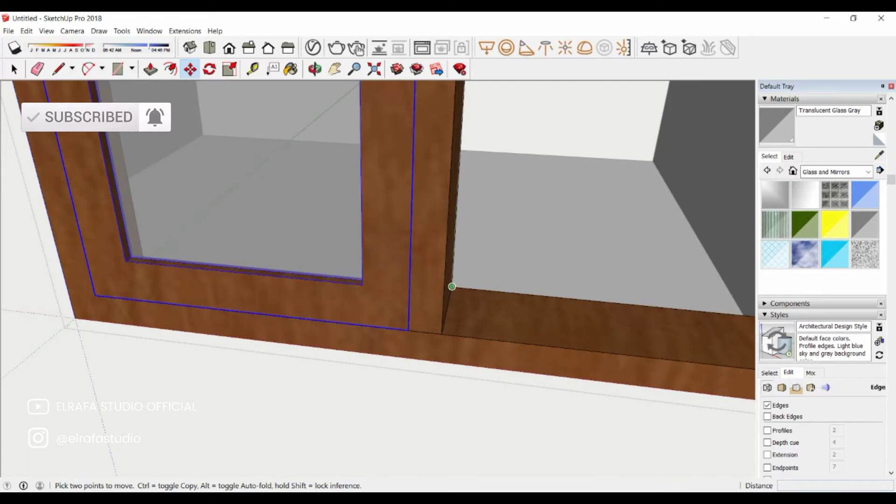
pyautogui.click(451, 287)
pyautogui.write('1')
pyautogui.press('Return')
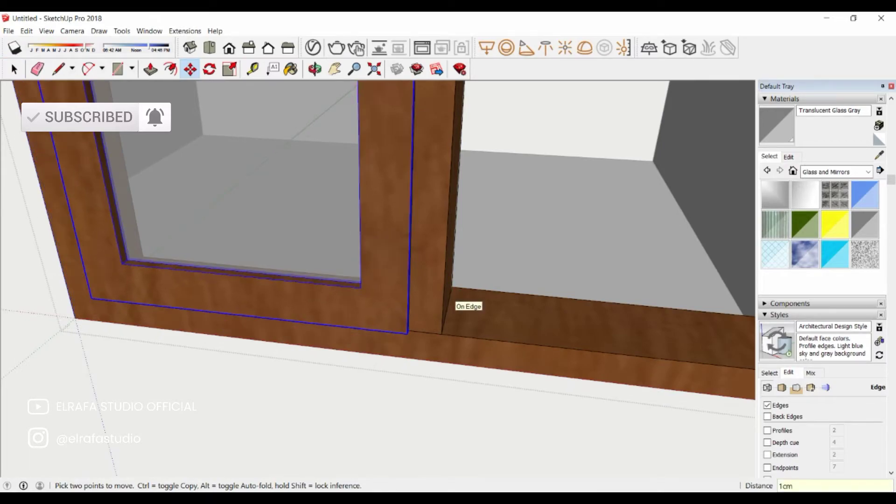
pyautogui.moveTo(449, 301); pyautogui.dragTo(384, 296, button='middle')
# - Copy the sash into the right window opening and zoom out to view the wall
pyautogui.press('ctrl')
pyautogui.click(341, 330)
pyautogui.scroll(-2, 341, 329)
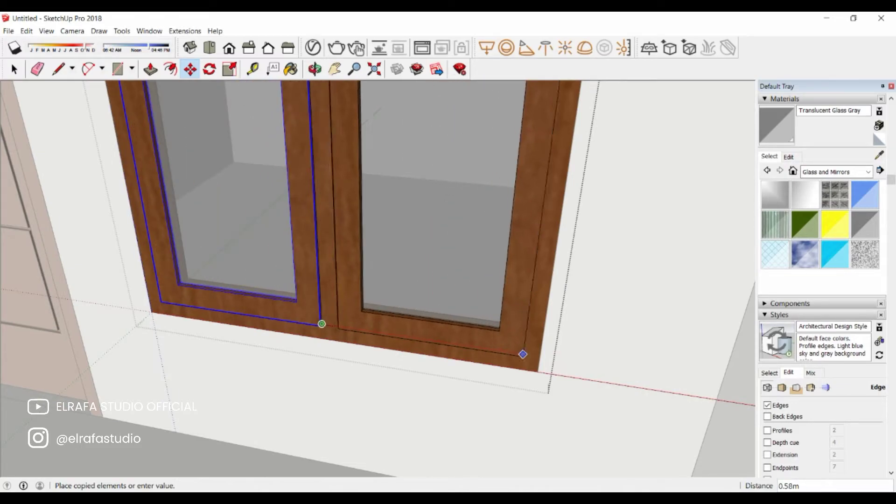
pyautogui.click(519, 353)
pyautogui.moveTo(519, 353)
pyautogui.mouseDown(button='middle')
pyautogui.moveTo(475, 379)
pyautogui.moveTo(420, 326)
pyautogui.moveTo(401, 281)
pyautogui.mouseUp(button='middle')
pyautogui.press('space')
pyautogui.scroll(-3, 401, 299)
pyautogui.scroll(1, 355, 251)
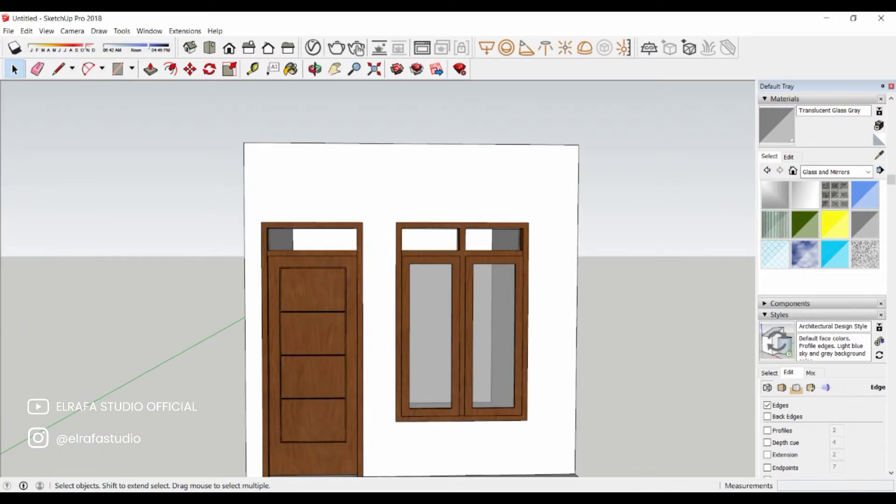
pyautogui.scroll(1, 356, 250)
pyautogui.scroll(4, 356, 251)
# - Inside the window group, draw a rectangle filling the upper-left transom opening
pyautogui.scroll(-3, 448, 280)
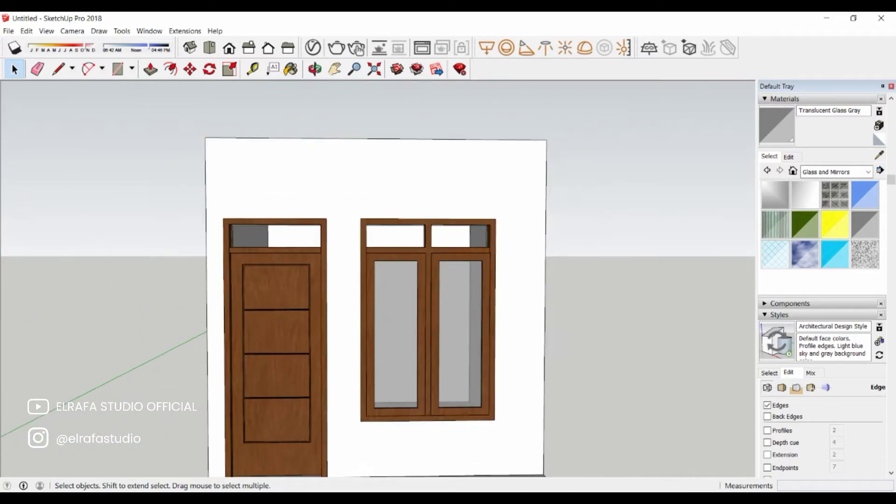
pyautogui.scroll(4, 485, 303)
pyautogui.doubleClick(486, 327)
pyautogui.scroll(2, 381, 214)
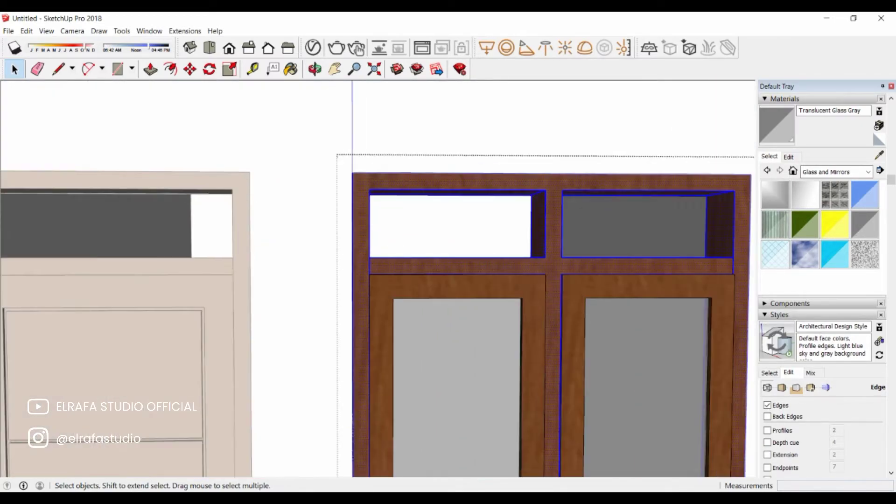
pyautogui.press('r')
pyautogui.click(370, 189)
pyautogui.click(545, 257)
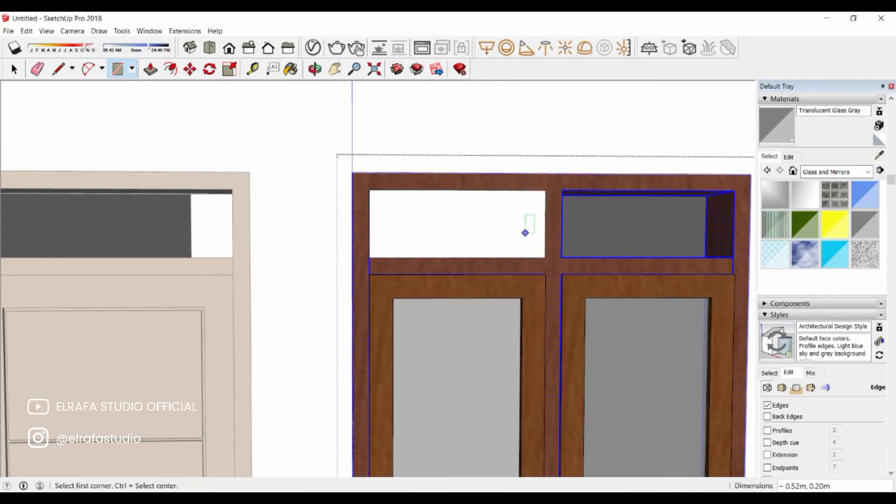
pyautogui.press('space')
pyautogui.click(522, 220)
pyautogui.rightClick(519, 219)
pyautogui.press('Escape')
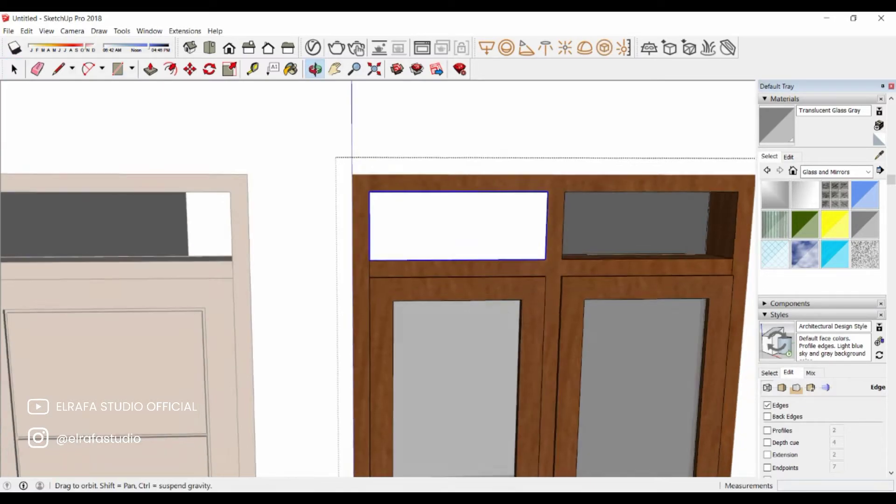
# - Try moving the transom face outward, then cancel the move
pyautogui.moveTo(519, 219)
pyautogui.mouseDown(button='middle')
pyautogui.moveTo(541, 256)
pyautogui.moveTo(286, 271)
pyautogui.moveTo(327, 210)
pyautogui.mouseUp(button='middle')
pyautogui.scroll(2, 552, 266)
pyautogui.press('m')
pyautogui.scroll(1, 287, 272)
pyautogui.press('space')
pyautogui.press('m')
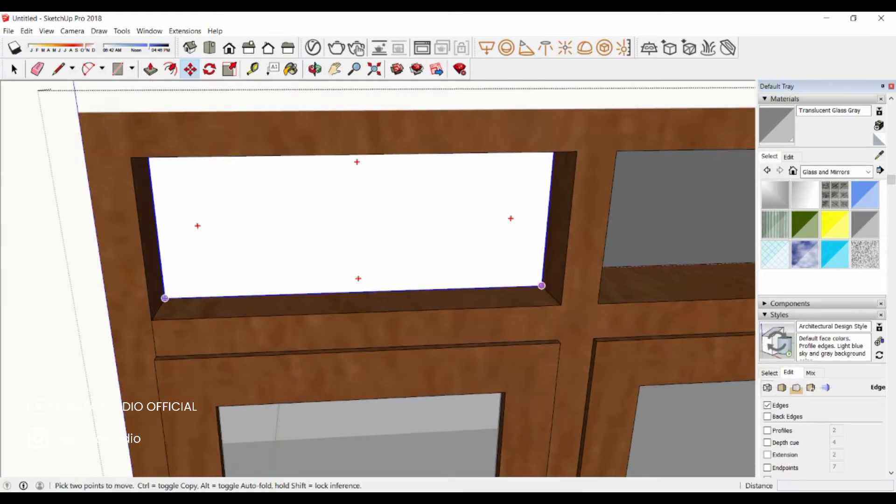
pyautogui.click(541, 285)
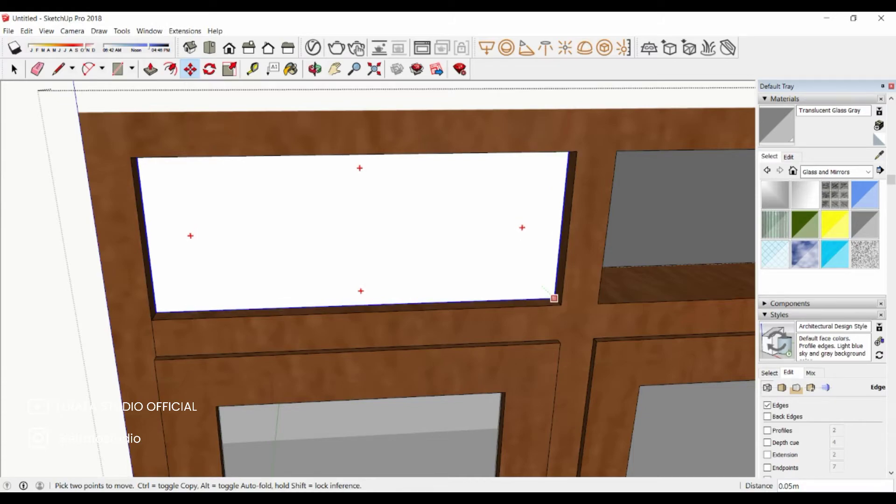
pyautogui.press('Escape')
pyautogui.press('space')
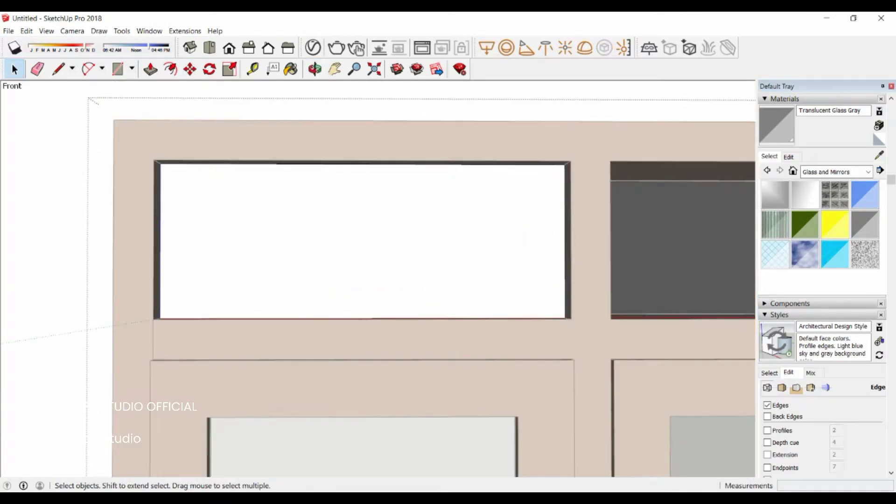
# - Copy the transom's top edge 0.05 downward inside the opening
pyautogui.click(552, 163)
pyautogui.press('m')
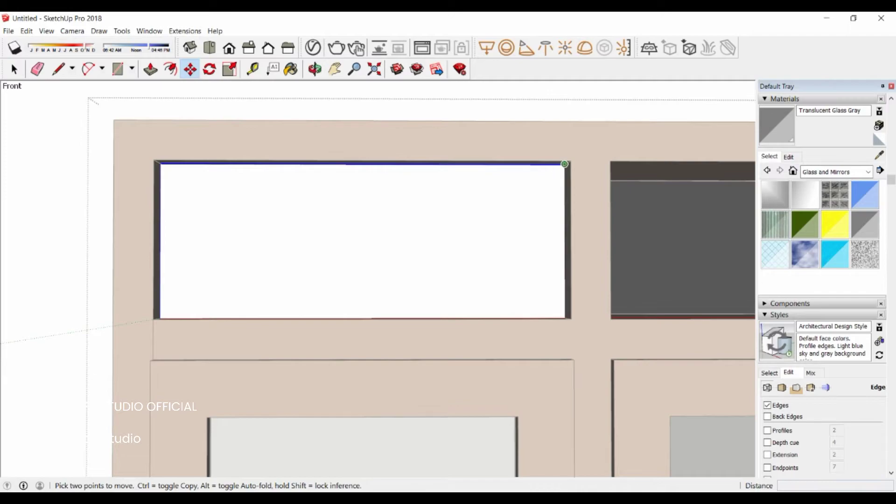
pyautogui.click(565, 164)
pyautogui.press('ctrl')
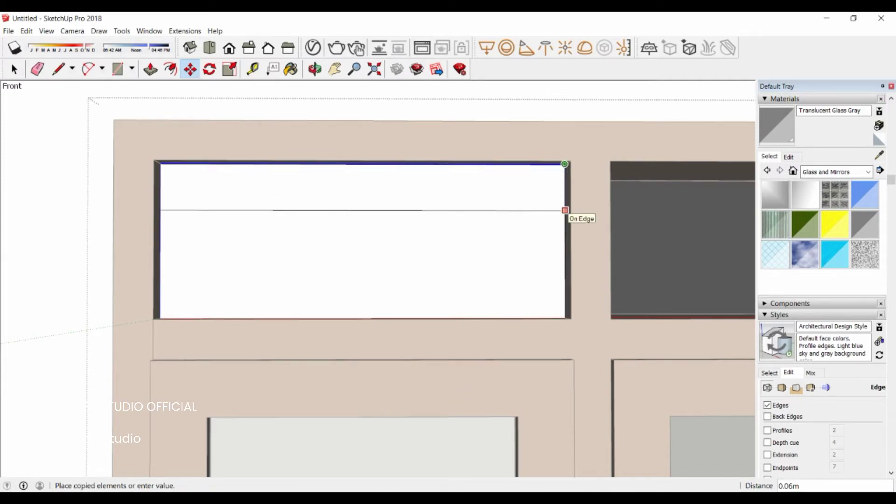
pyautogui.click(565, 210)
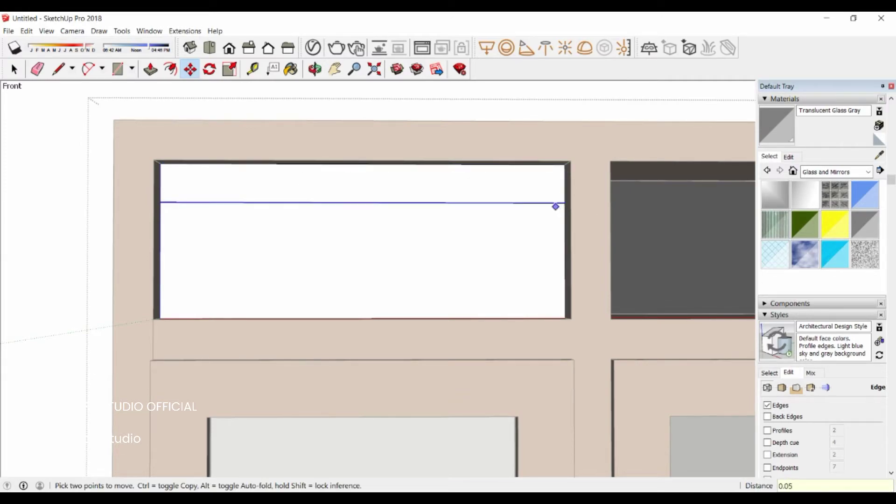
pyautogui.press('space')
pyautogui.moveTo(565, 210); pyautogui.dragTo(537, 196, button='middle')
# - Paint the lower transom face Translucent Glass Gray and start giving it thickness
pyautogui.press('b')
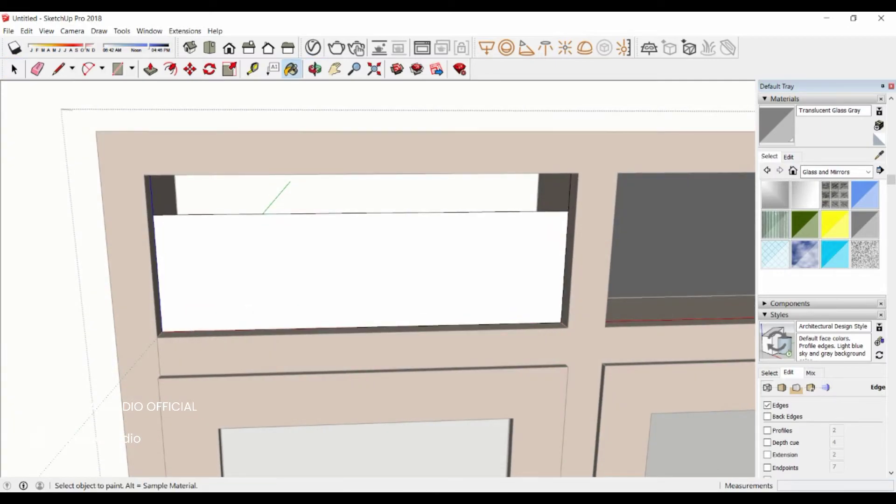
pyautogui.click(359, 270)
pyautogui.press('space')
pyautogui.press('p')
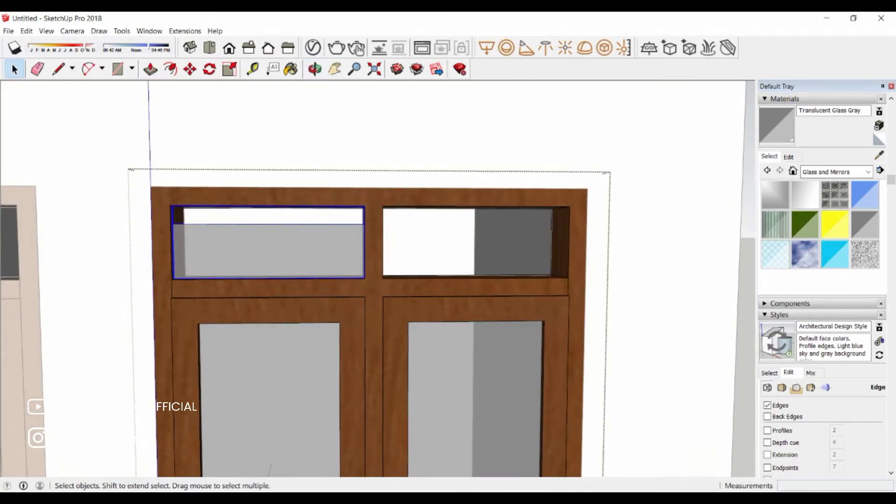
# - Copy the glass pane into the window's right transom
pyautogui.scroll(-3, 349, 280)
pyautogui.press('m')
pyautogui.press('ctrl')
pyautogui.click(357, 228)
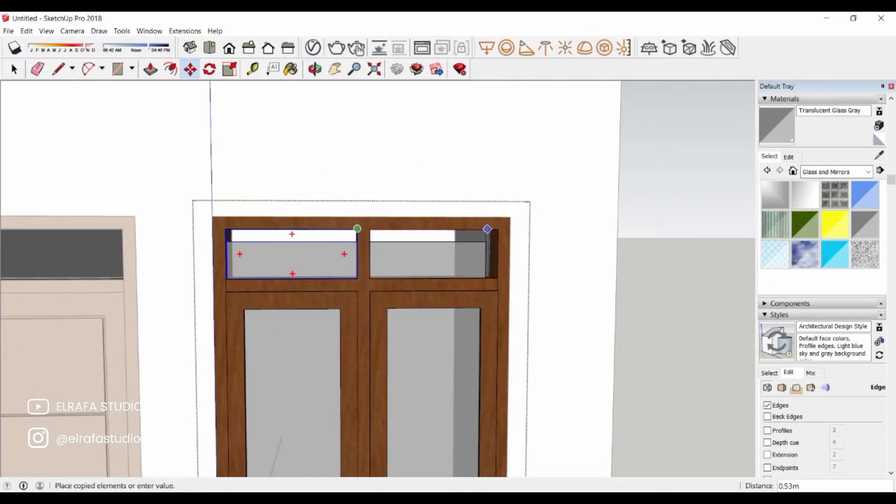
pyautogui.click(498, 228)
pyautogui.scroll(-5, 544, 182)
pyautogui.press('space')
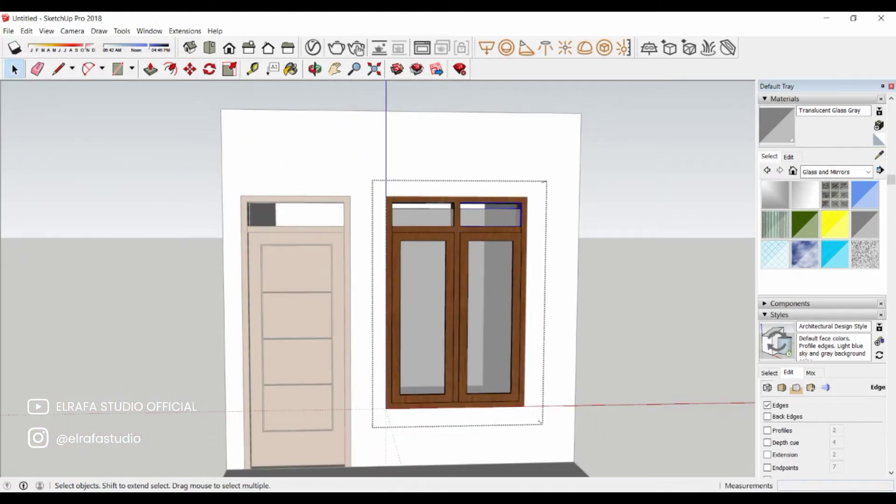
# - Inside the window group, copy the top-left glass pane into the door's top opening
pyautogui.scroll(5, 388, 280)
pyautogui.scroll(2, 376, 218)
pyautogui.doubleClick(467, 224)
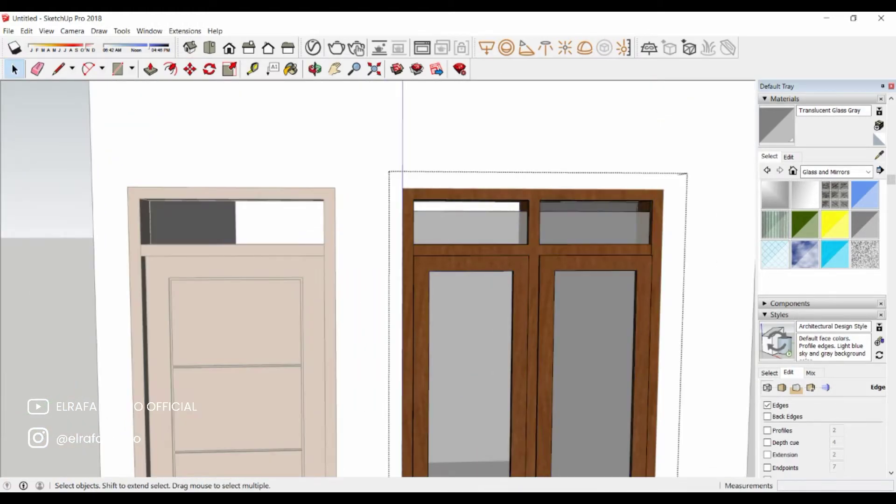
pyautogui.click(467, 224)
pyautogui.press('m')
pyautogui.press('ctrl')
pyautogui.click(471, 243)
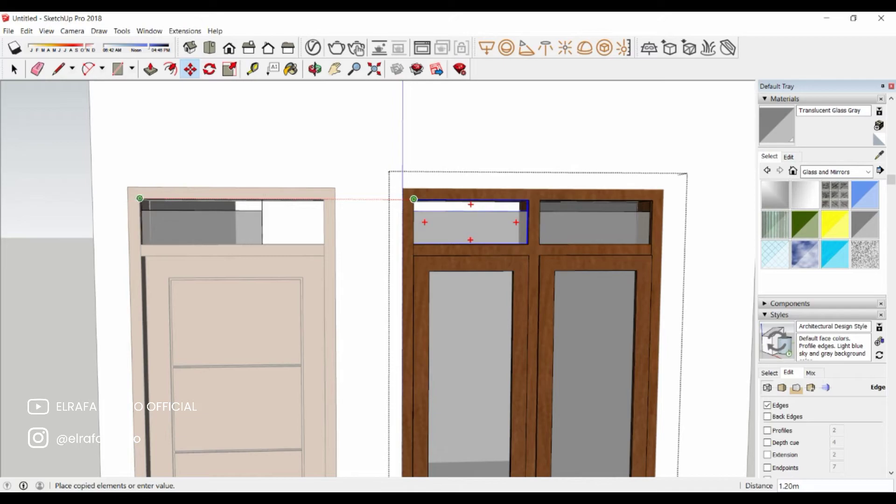
pyautogui.click(203, 243)
pyautogui.scroll(2, 170, 224)
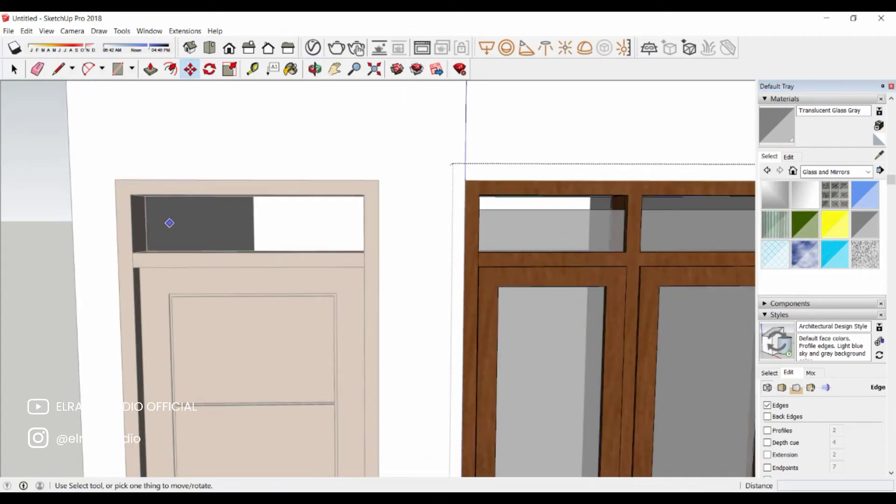
pyautogui.press('space')
pyautogui.click(449, 205)
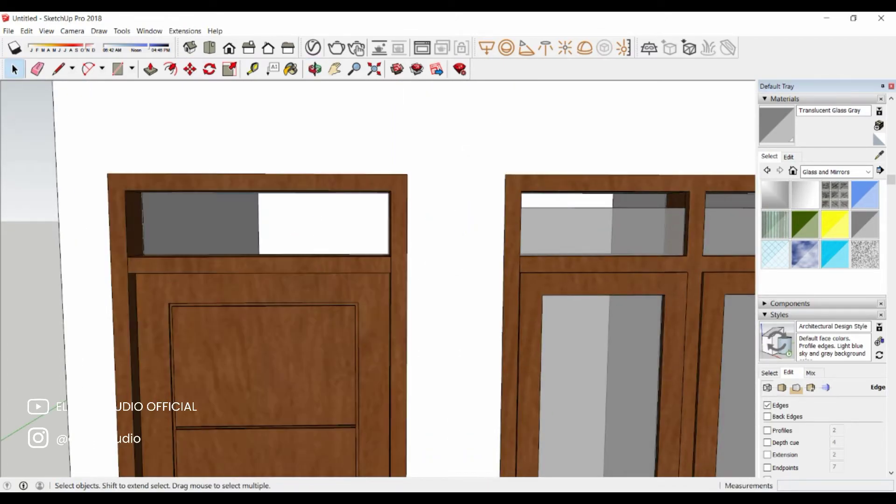
pyautogui.press('r')
pyautogui.press('space')
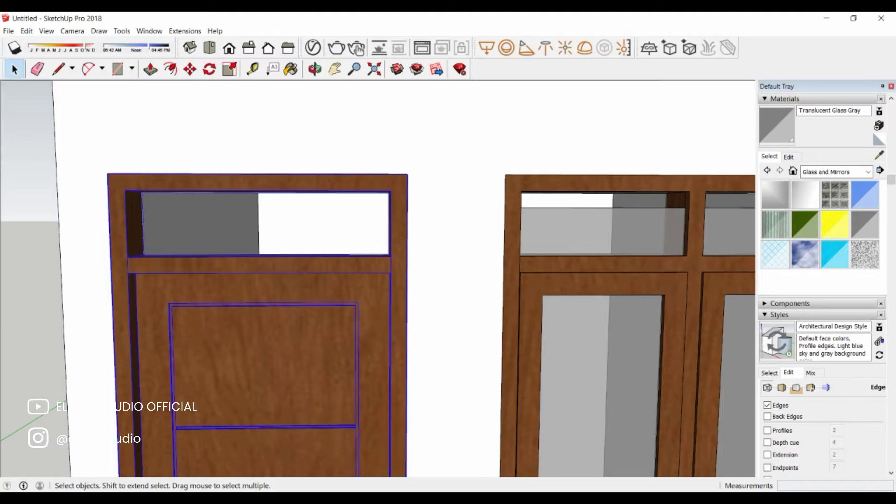
# - Inside the door group, draw a rectangle over the top opening and a line down its side
pyautogui.doubleClick(261, 364)
pyautogui.press('r')
pyautogui.click(124, 190)
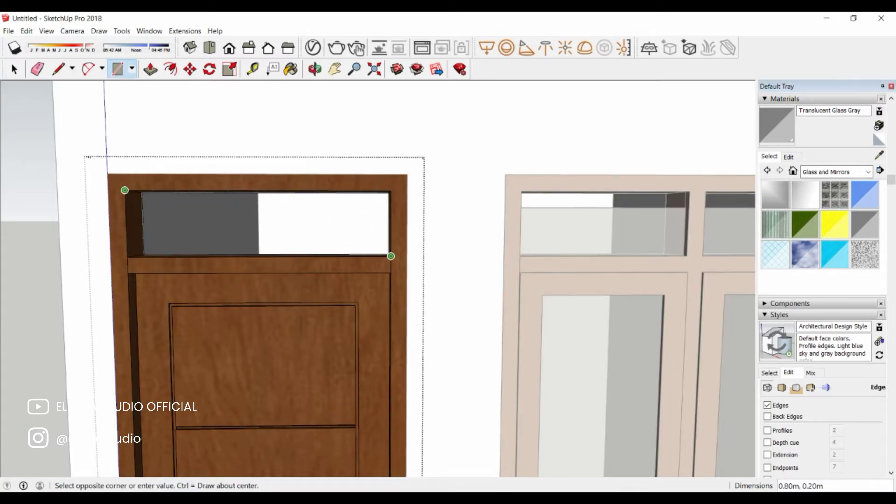
pyautogui.click(389, 255)
pyautogui.moveTo(390, 255)
pyautogui.mouseDown(button='middle')
pyautogui.moveTo(368, 262)
pyautogui.moveTo(393, 252)
pyautogui.mouseUp(button='middle')
pyautogui.press('space')
pyautogui.press('l')
pyautogui.click(398, 194)
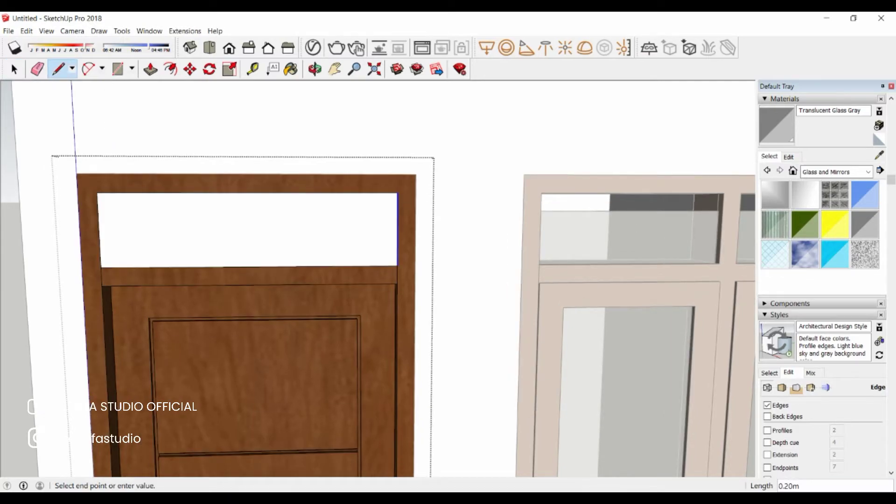
pyautogui.click(398, 266)
pyautogui.press('space')
# - Move the new glass face 0.05m back into the frame
pyautogui.doubleClick(368, 246)
pyautogui.rightClick(369, 247)
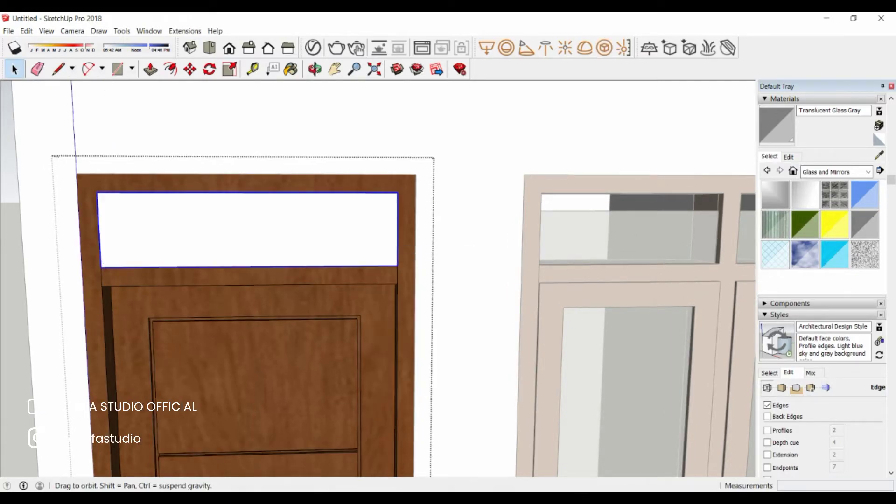
pyautogui.moveTo(248, 229); pyautogui.dragTo(252, 229, button='middle')
pyautogui.scroll(2, 210, 228)
pyautogui.press('m')
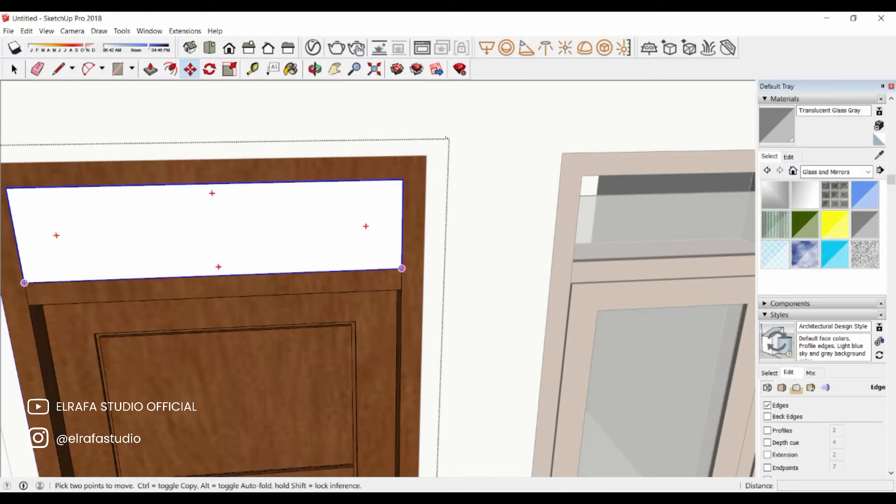
pyautogui.click(402, 269)
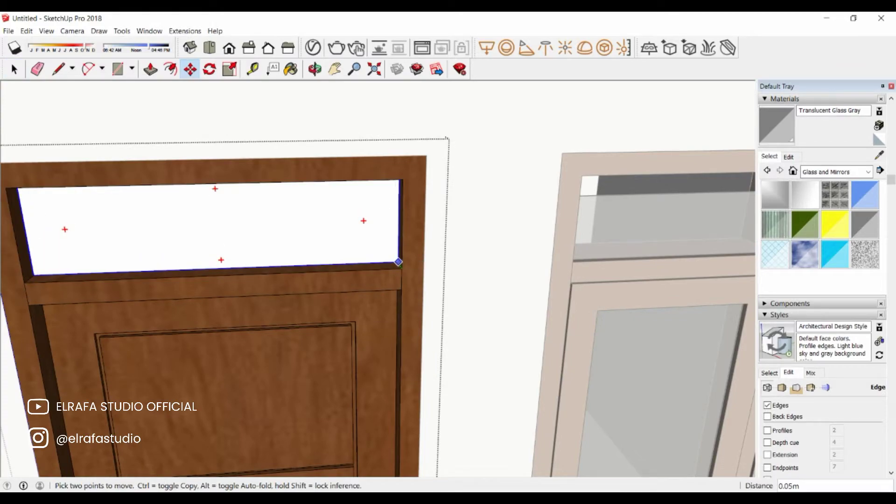
pyautogui.click(398, 262)
pyautogui.press('space')
# - Push/Pull the glass face to 0.03m thickness
pyautogui.press('p')
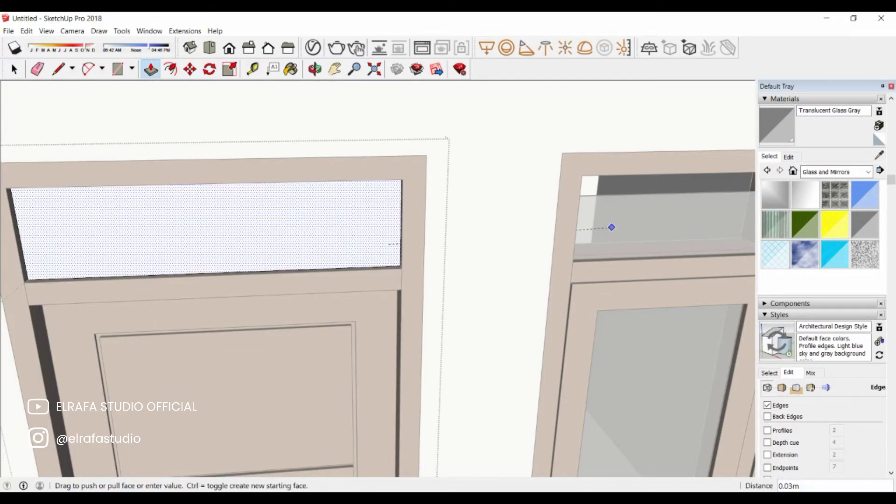
pyautogui.click(612, 226)
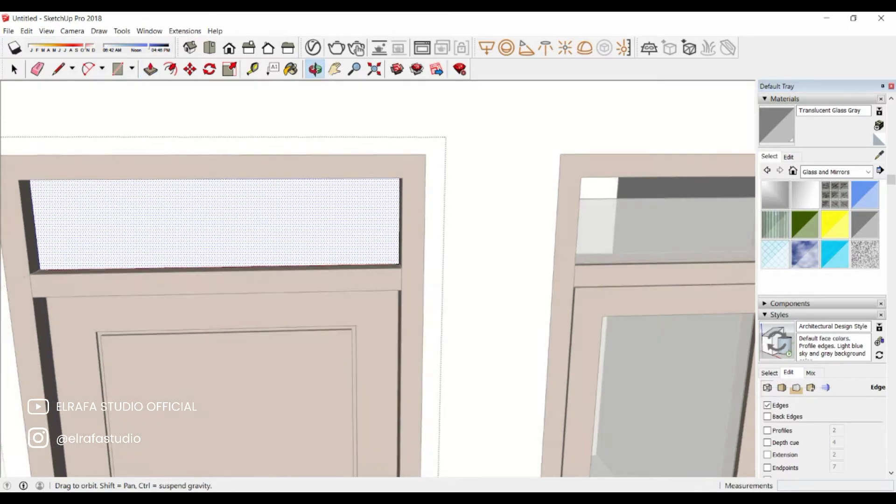
pyautogui.moveTo(611, 226); pyautogui.dragTo(560, 224, button='middle')
# - Copy the glass pane 5cm away
pyautogui.press('space')
pyautogui.click(346, 196)
pyautogui.scroll(2, 346, 196)
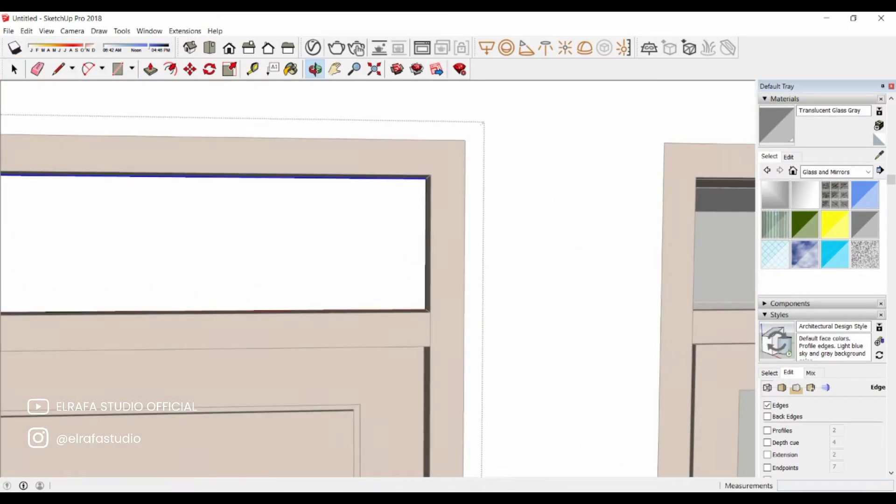
pyautogui.press('m')
pyautogui.click(346, 196)
pyautogui.press('ctrl')
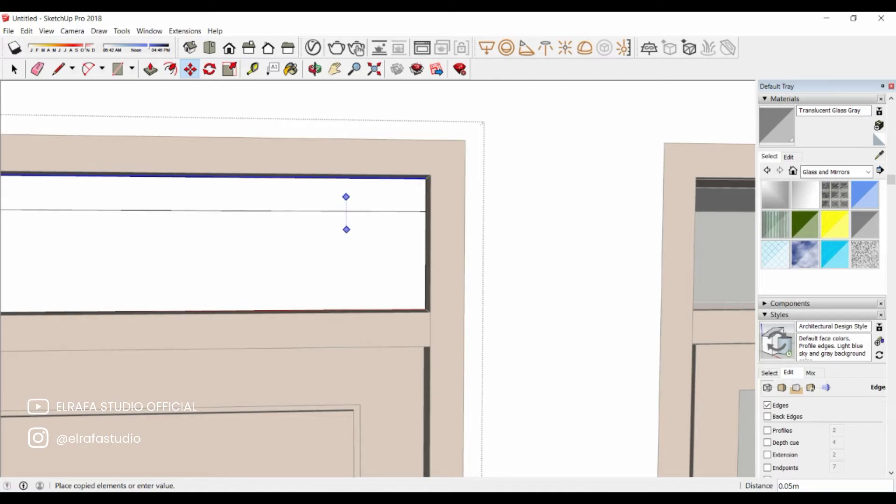
pyautogui.press('Return')
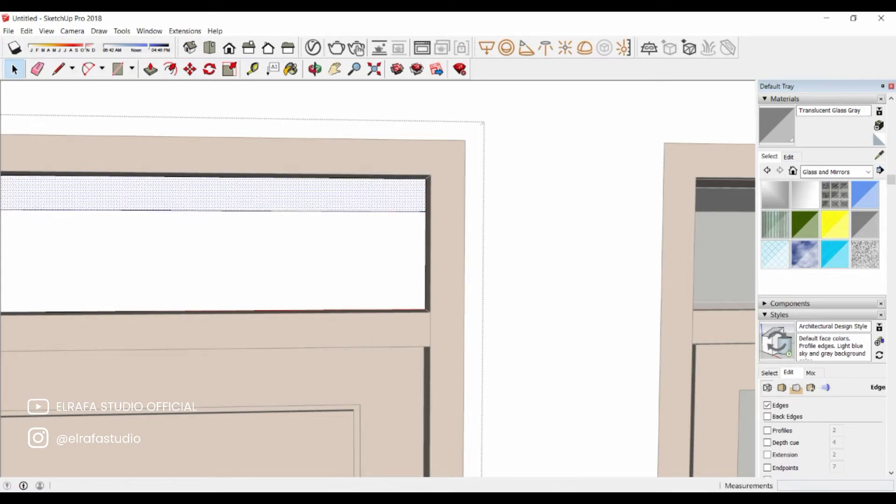
# - Paint the door's glass pane Translucent Glass Gray
pyautogui.press('space')
pyautogui.moveTo(346, 229); pyautogui.dragTo(327, 243, button='middle')
pyautogui.press('space')
pyautogui.click(205, 261)
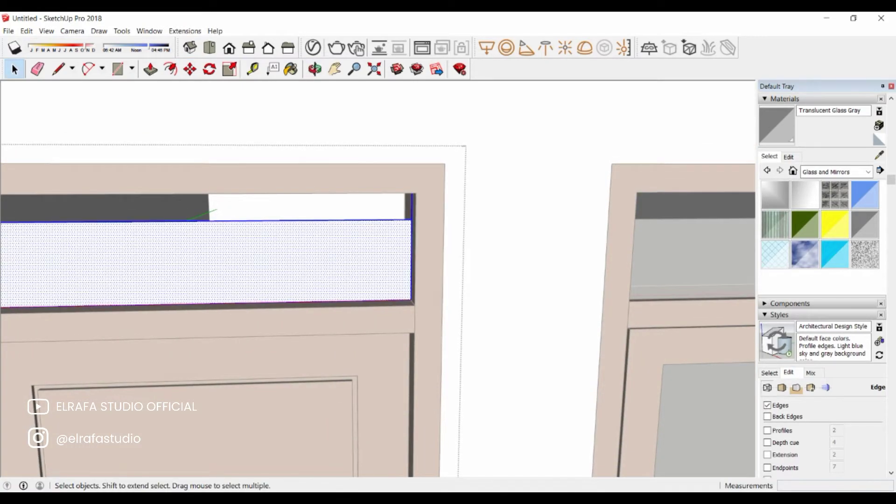
pyautogui.press('b')
pyautogui.moveTo(448, 280); pyautogui.dragTo(434, 294, button='middle')
pyautogui.press('p')
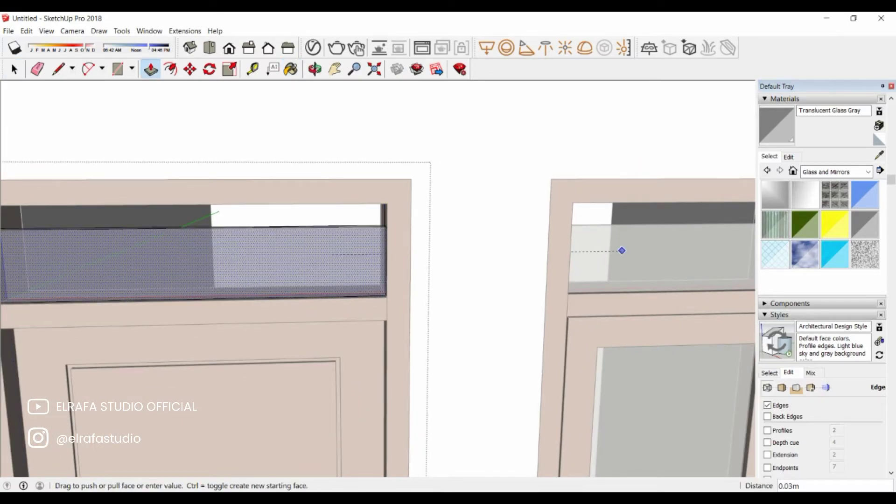
pyautogui.moveTo(280, 280); pyautogui.dragTo(299, 276, button='middle')
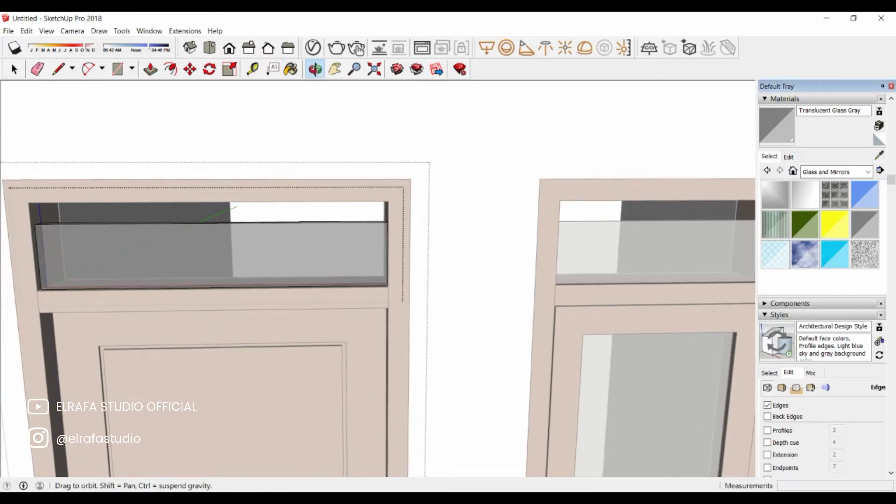
pyautogui.press('space')
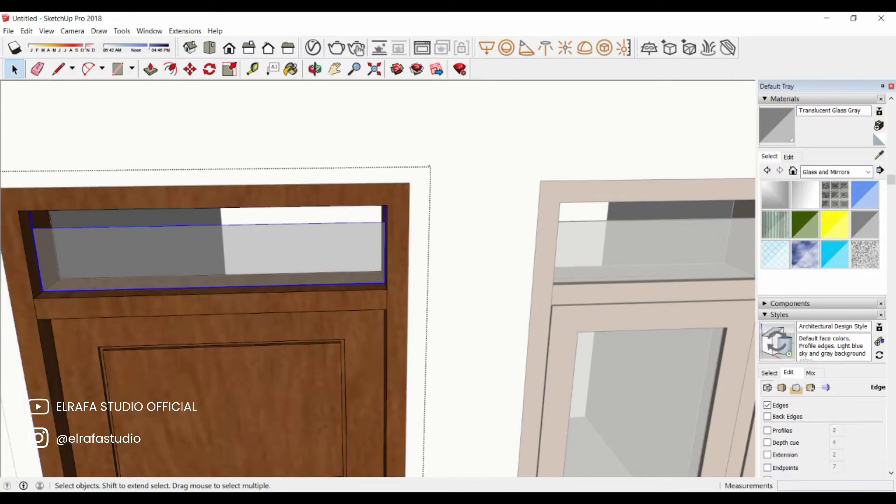
# - Draw a new edge along the sill beneath the door's glass pane
pyautogui.click(205, 257)
pyautogui.moveTo(280, 280); pyautogui.dragTo(299, 289, button='middle')
pyautogui.press('l')
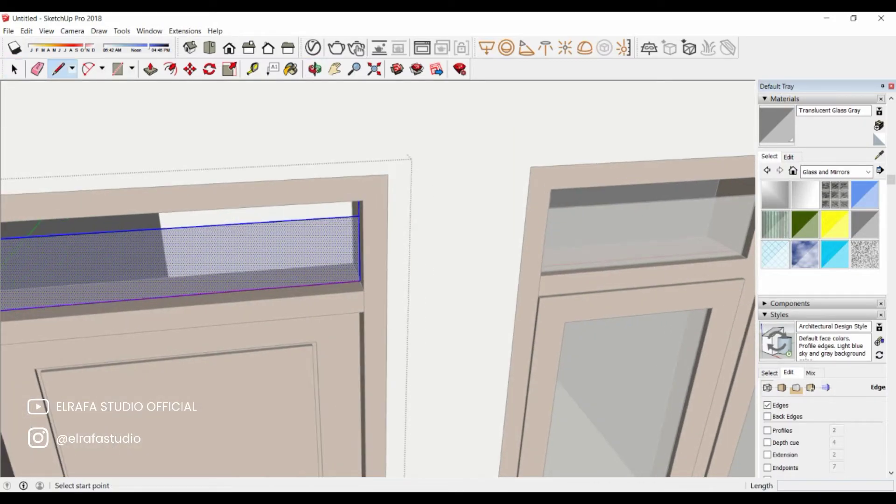
pyautogui.click(595, 267)
pyautogui.scroll(2, 299, 283)
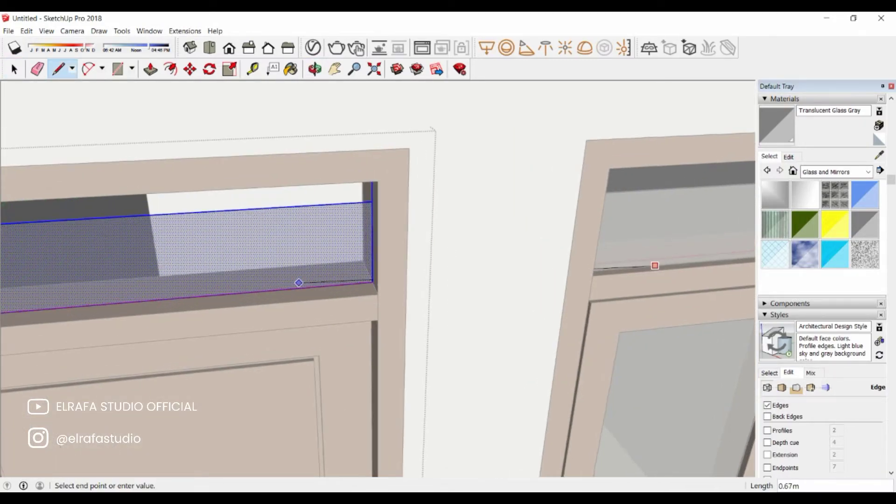
pyautogui.click(294, 288)
pyautogui.press('space')
# - Nudge the glass pane 0.03m back into its frame and adjust it with Push/Pull
pyautogui.scroll(2, 347, 282)
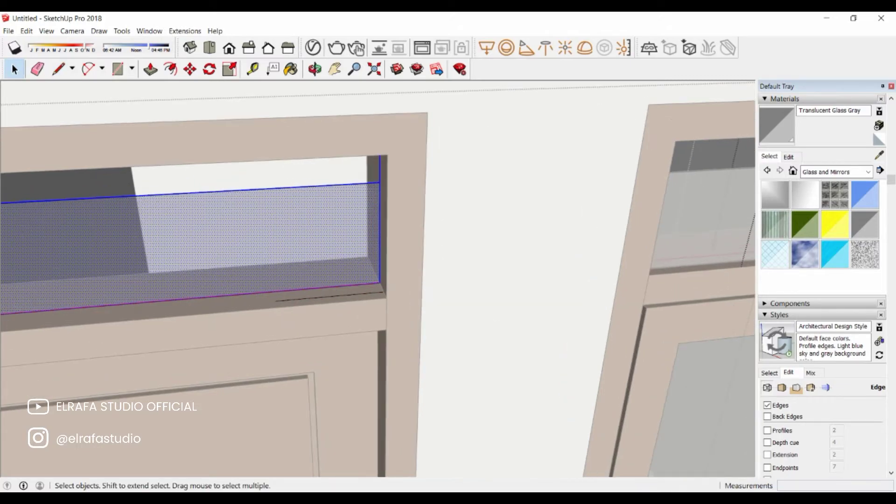
pyautogui.press('m')
pyautogui.click(380, 282)
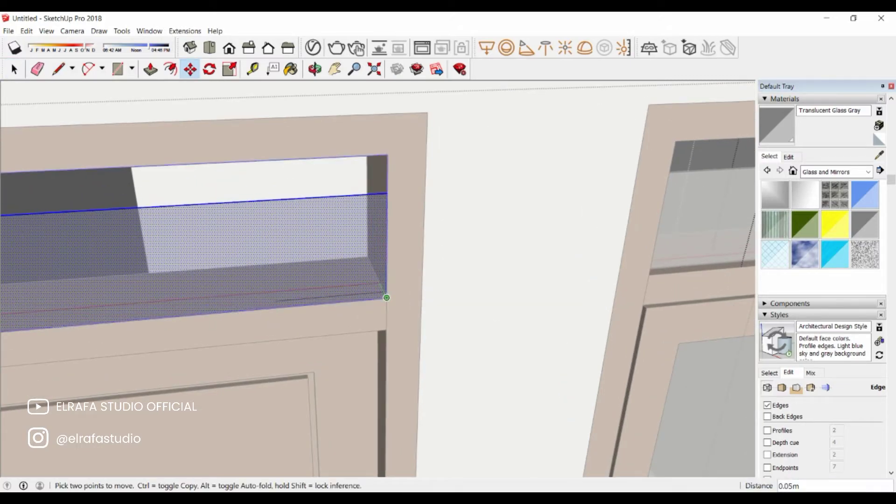
pyautogui.click(383, 292)
pyautogui.press('space')
pyautogui.press('p')
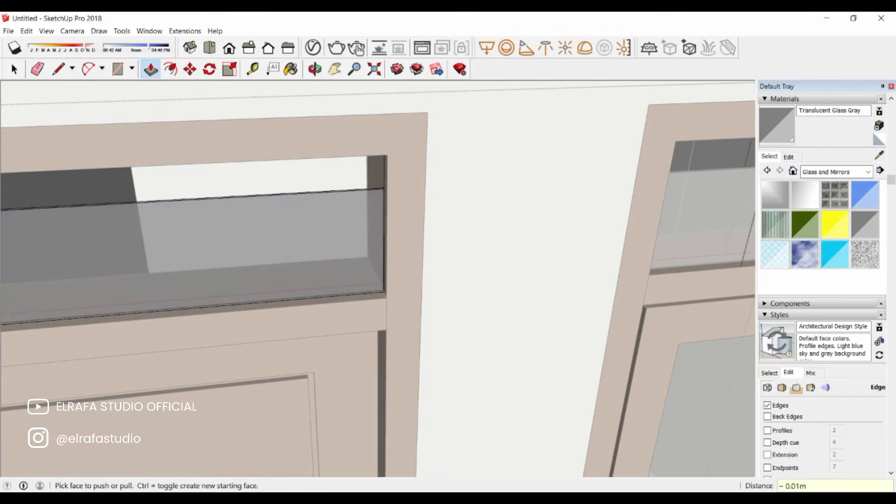
pyautogui.press('space')
# - Switch to the Front standard view and zoom in on the door
pyautogui.scroll(-5, 345, 207)
pyautogui.scroll(-5, 345, 207)
pyautogui.moveTo(346, 208)
pyautogui.mouseDown(button='middle')
pyautogui.moveTo(355, 210)
pyautogui.moveTo(345, 187)
pyautogui.moveTo(355, 196)
pyautogui.mouseUp(button='middle')
pyautogui.click(229, 47)
pyautogui.scroll(3, 392, 257)
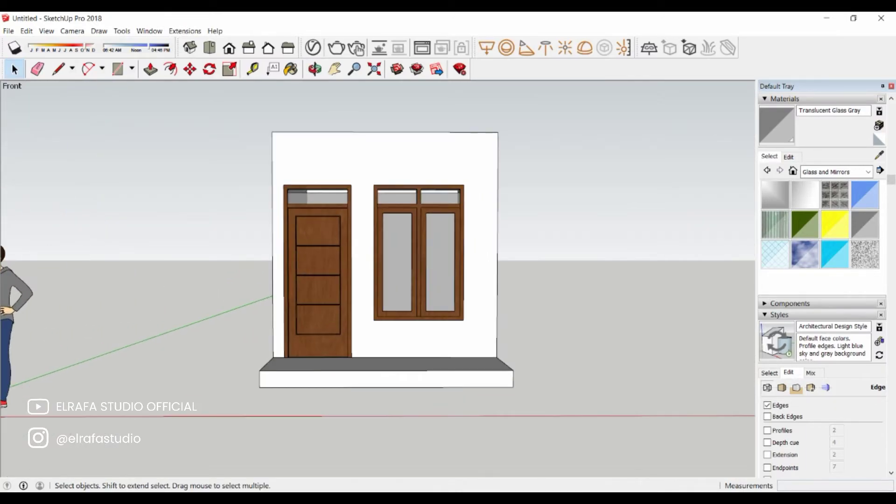
pyautogui.scroll(3, 392, 257)
pyautogui.scroll(2, 336, 277)
pyautogui.scroll(3, 335, 277)
pyautogui.scroll(1, 336, 276)
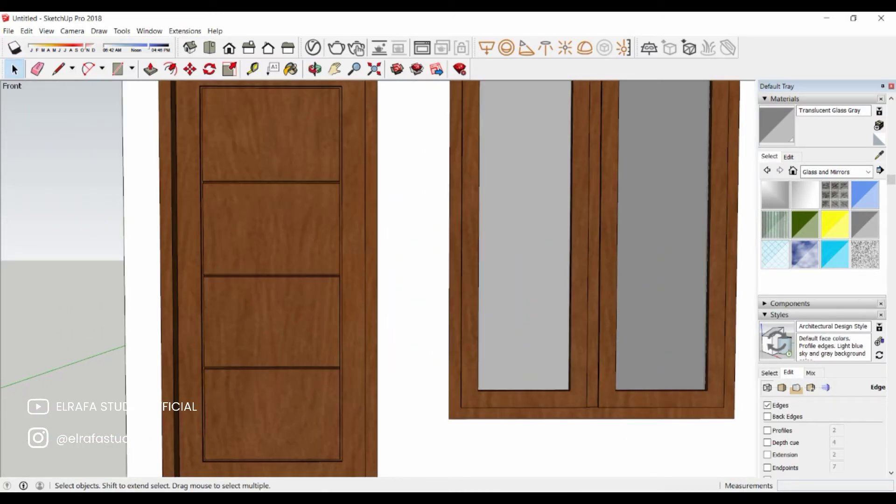
pyautogui.click(335, 277)
pyautogui.hotkey('ctrl', 'z')
pyautogui.hotkey('ctrl', 'z')
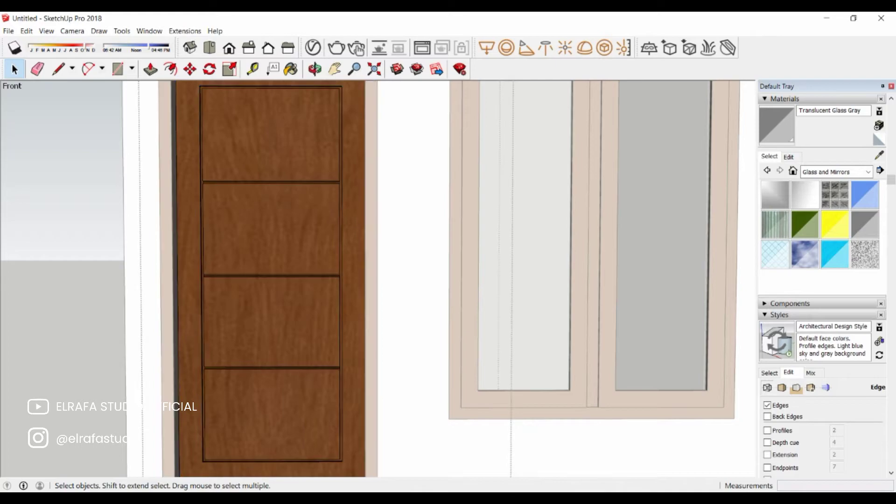
# - Draw a vertical guide line on the door's right stile marking where the pull bar goes
pyautogui.moveTo(336, 257); pyautogui.dragTo(363, 257, button='middle')
pyautogui.press('l')
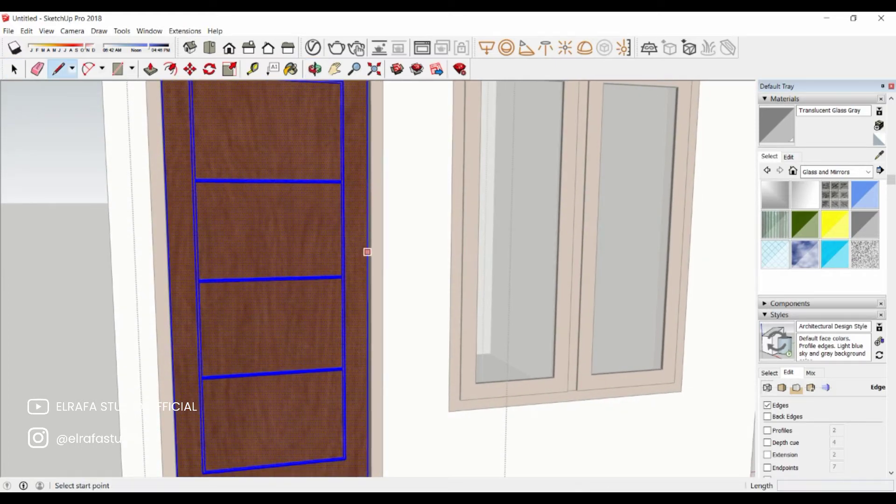
pyautogui.scroll(-1, 368, 268)
pyautogui.scroll(-1, 367, 268)
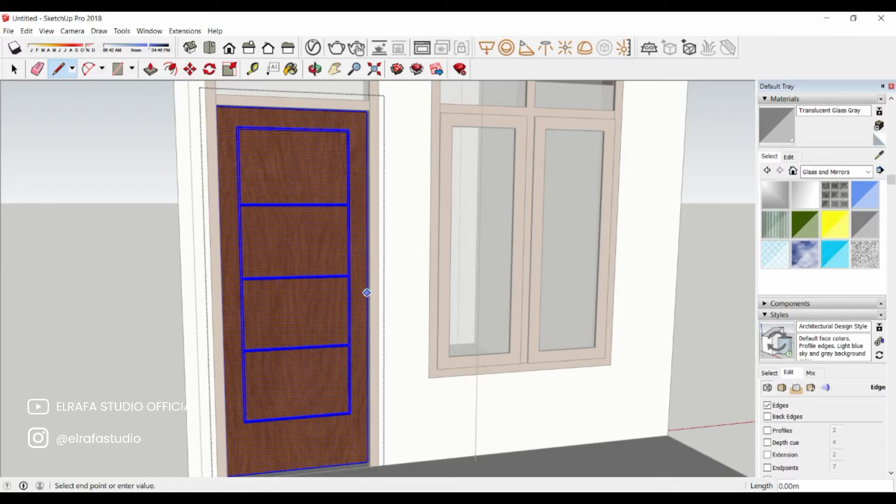
pyautogui.scroll(1, 366, 292)
pyautogui.scroll(2, 354, 278)
pyautogui.scroll(2, 348, 271)
pyautogui.scroll(1, 336, 272)
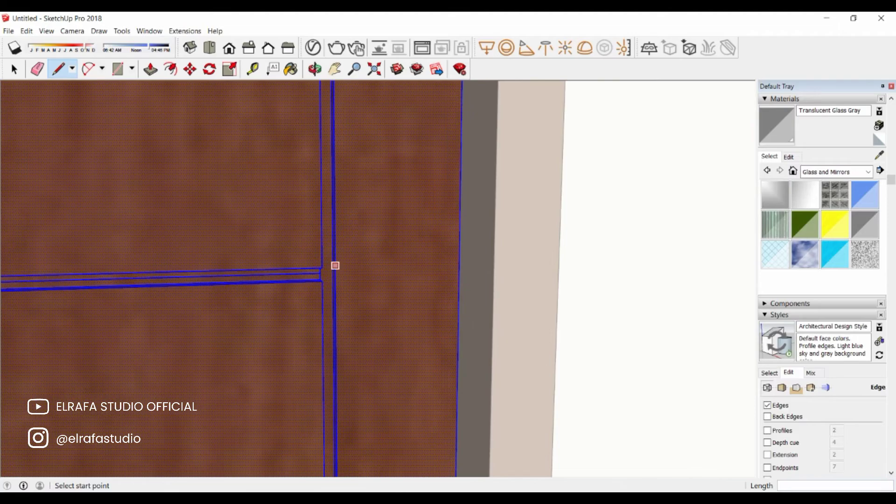
pyautogui.click(335, 274)
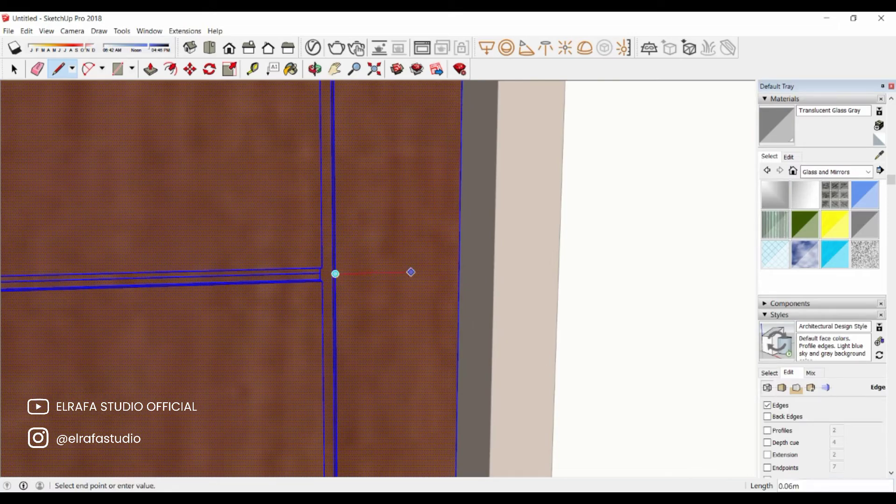
pyautogui.click(399, 272)
pyautogui.scroll(-1, 398, 186)
pyautogui.scroll(-1, 398, 184)
pyautogui.scroll(-2, 398, 183)
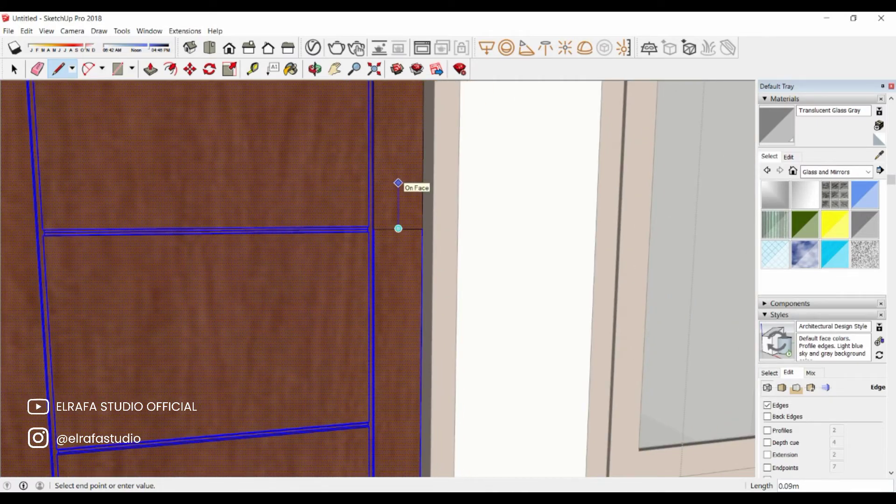
pyautogui.scroll(-2, 398, 184)
pyautogui.scroll(-2, 399, 185)
pyautogui.press('Escape')
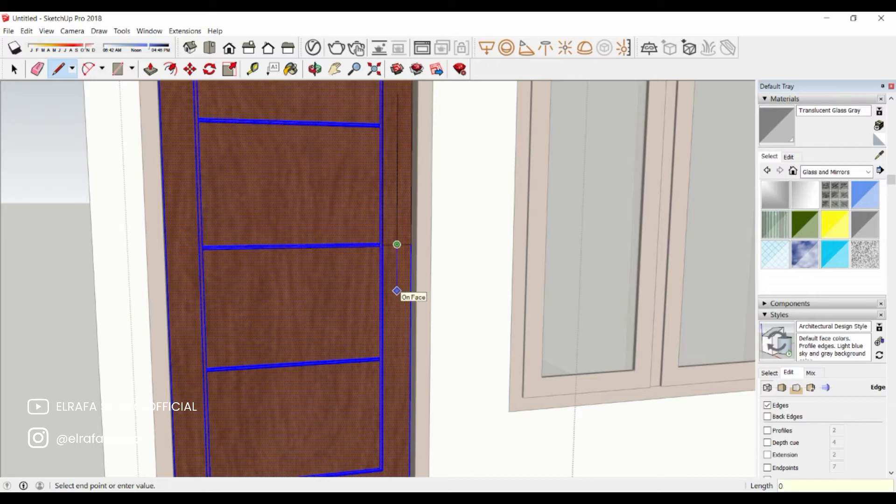
pyautogui.write('.25')
pyautogui.scroll(-2, 397, 287)
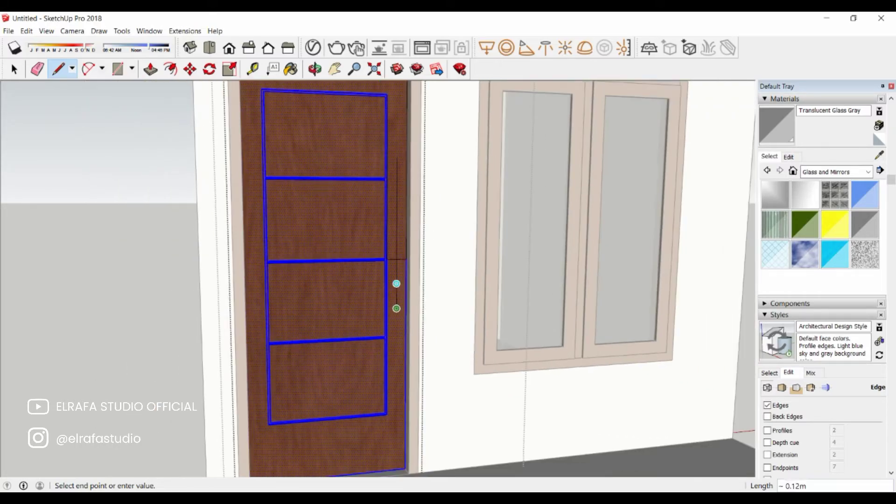
pyautogui.press('Escape')
pyautogui.scroll(2, 397, 209)
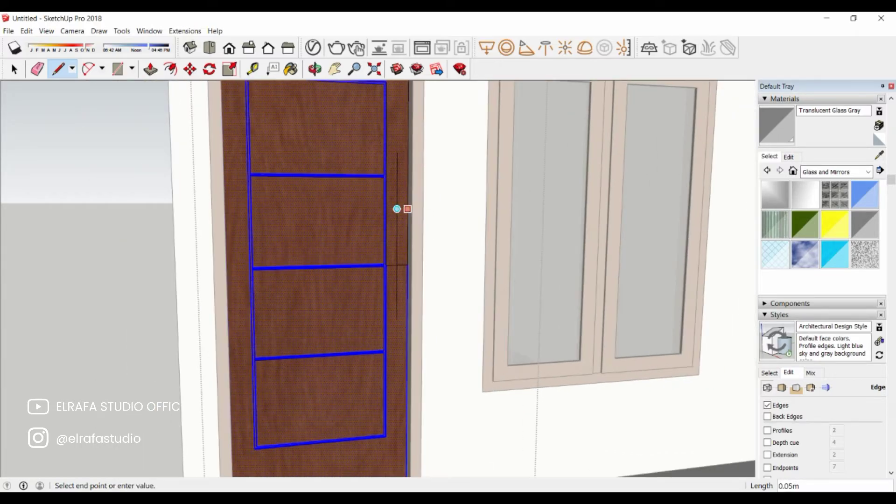
pyautogui.scroll(2, 395, 208)
pyautogui.scroll(2, 395, 208)
# - Draw 0.01-radius circles centred on the top and bottom ends of the pull-bar line
pyautogui.press('e')
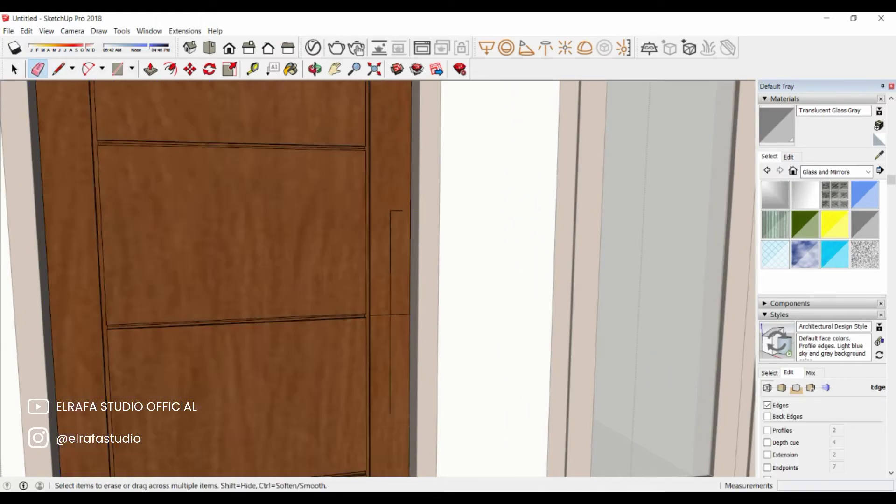
pyautogui.scroll(-1, 397, 233)
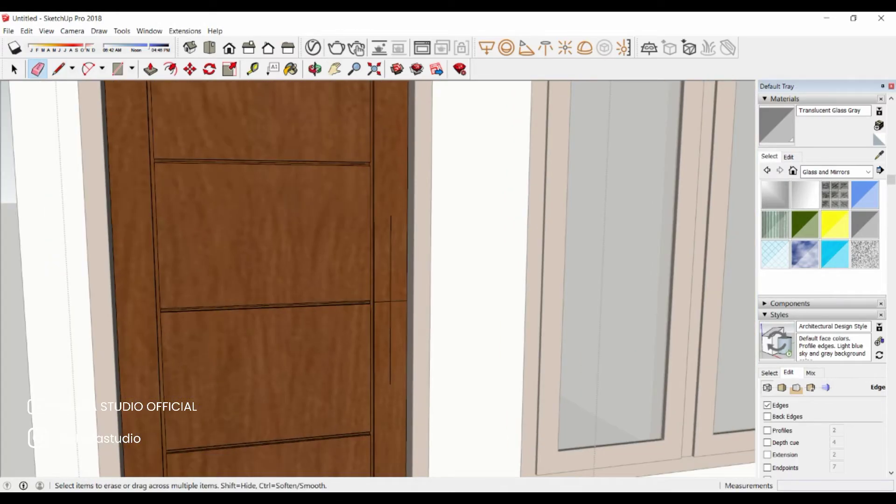
pyautogui.scroll(-1, 402, 233)
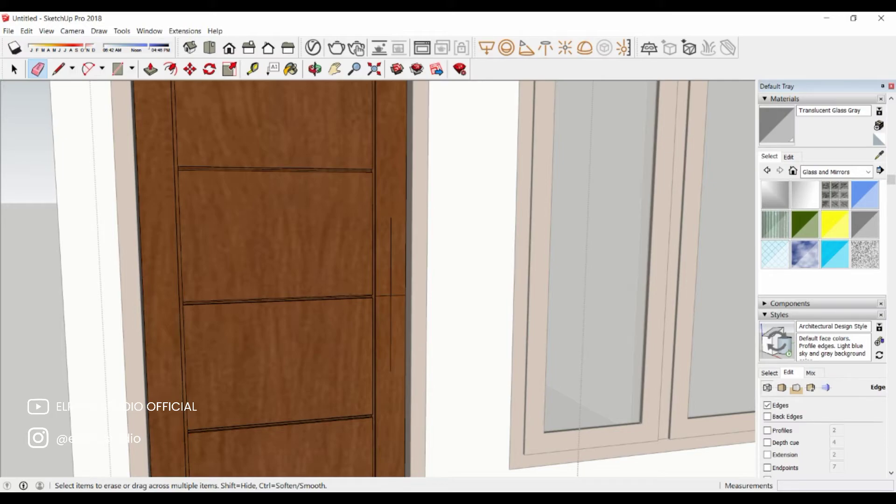
pyautogui.press('c')
pyautogui.scroll(2, 396, 214)
pyautogui.scroll(1, 386, 215)
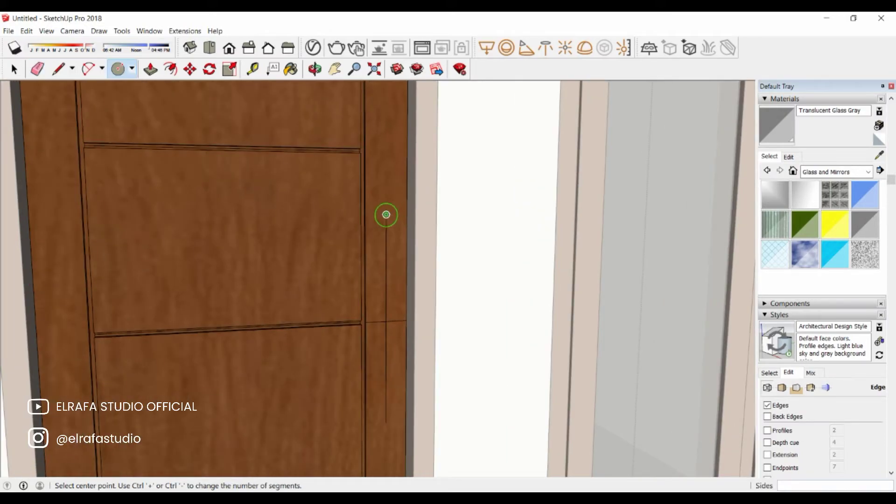
pyautogui.click(386, 214)
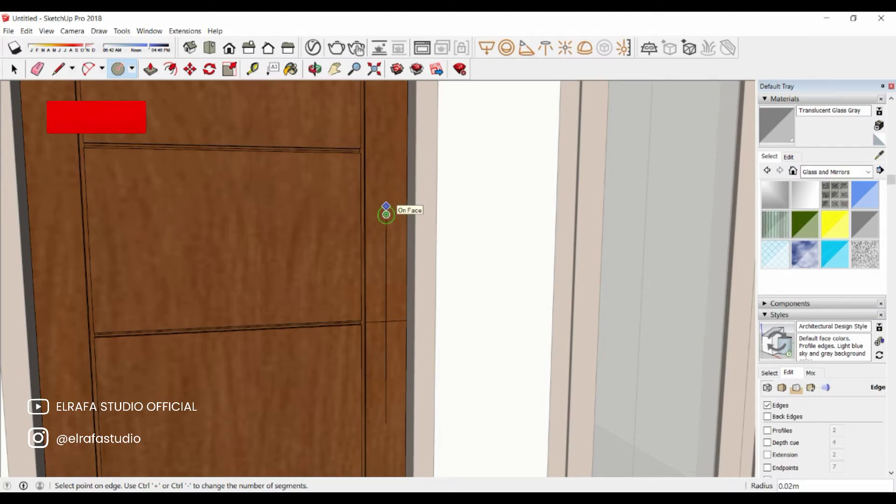
pyautogui.write('0.01')
pyautogui.press('Return')
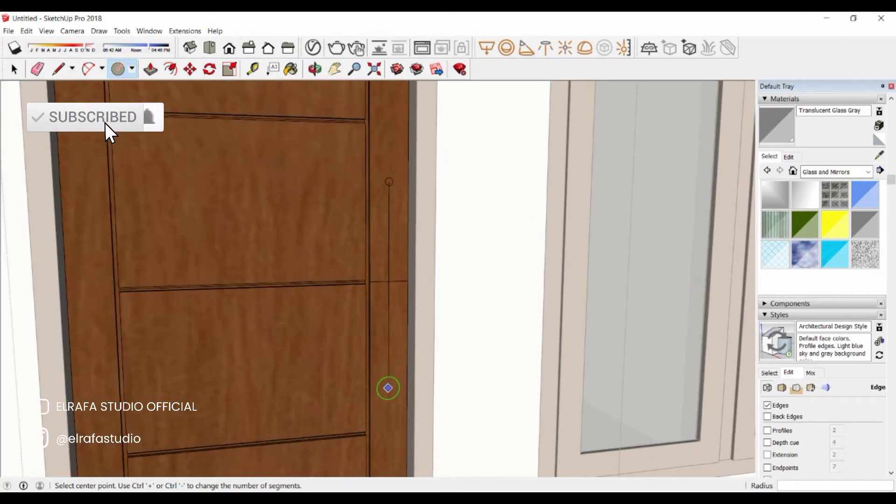
pyautogui.click(389, 377)
pyautogui.write('0.')
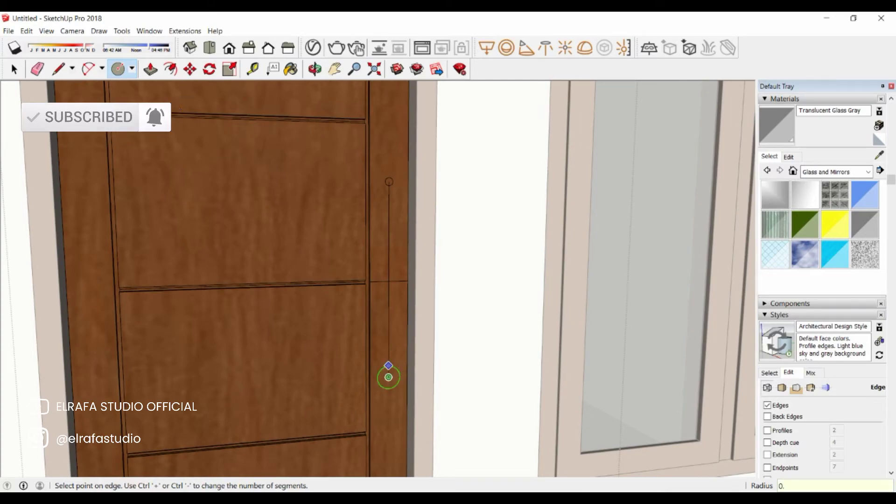
pyautogui.press('Return')
pyautogui.scroll(3, 393, 376)
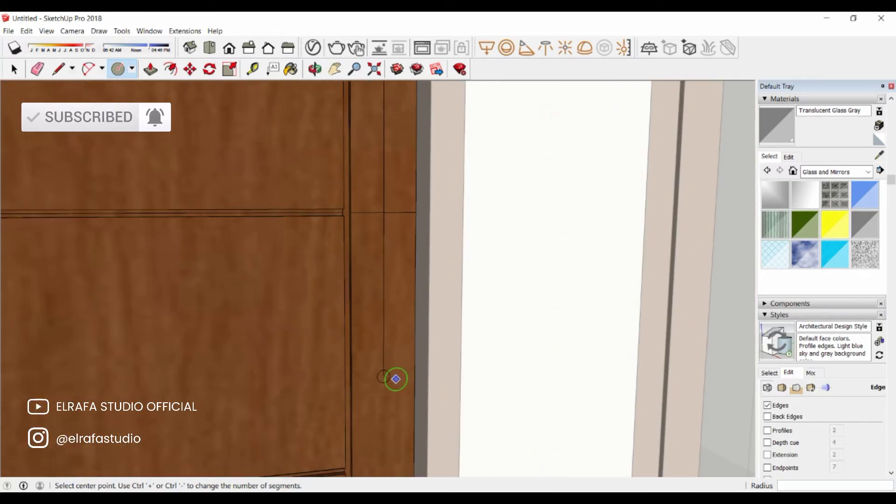
pyautogui.scroll(3, 381, 377)
# - Erase the stray line segment inside the bottom circle
pyautogui.press('e')
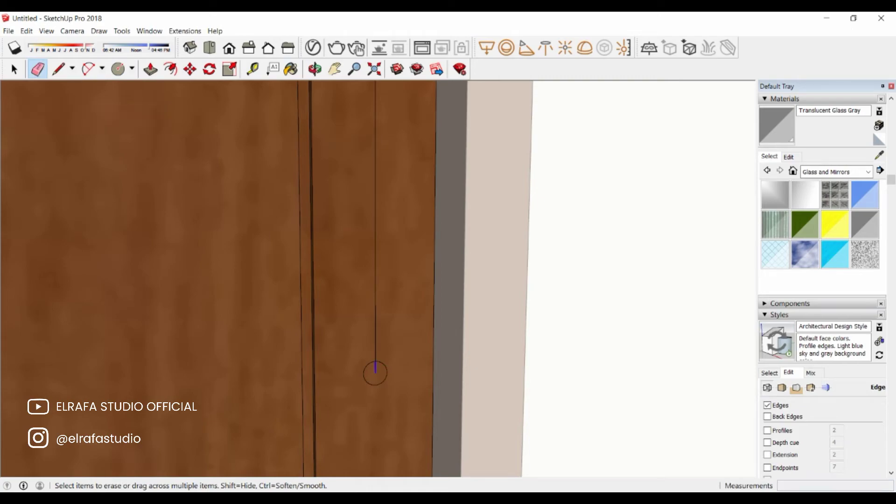
pyautogui.click(375, 367)
pyautogui.press('space')
# - Group the lower circle and load Metal Corrugated Shiny from the Metal materials
pyautogui.rightClick(376, 373)
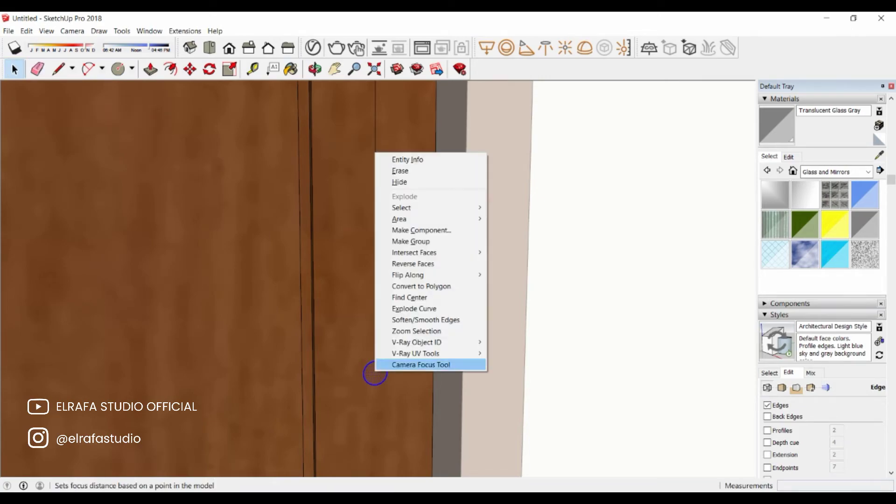
pyautogui.click(396, 241)
pyautogui.click(836, 172)
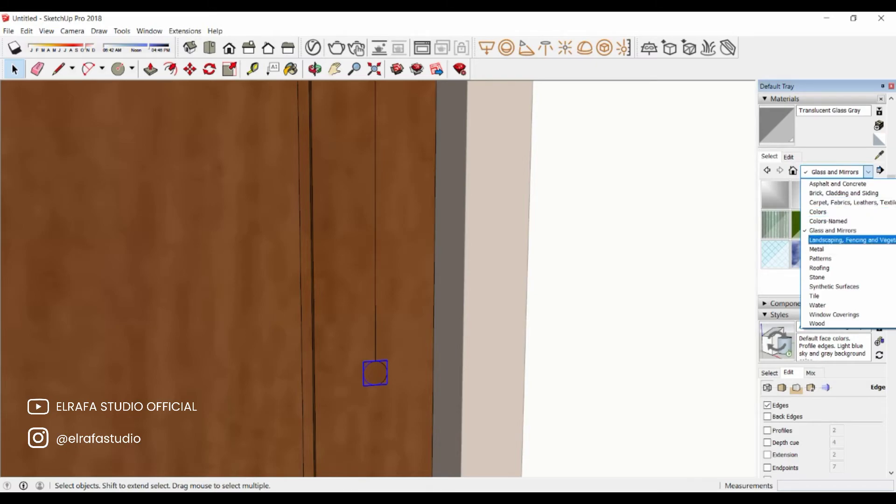
pyautogui.click(817, 250)
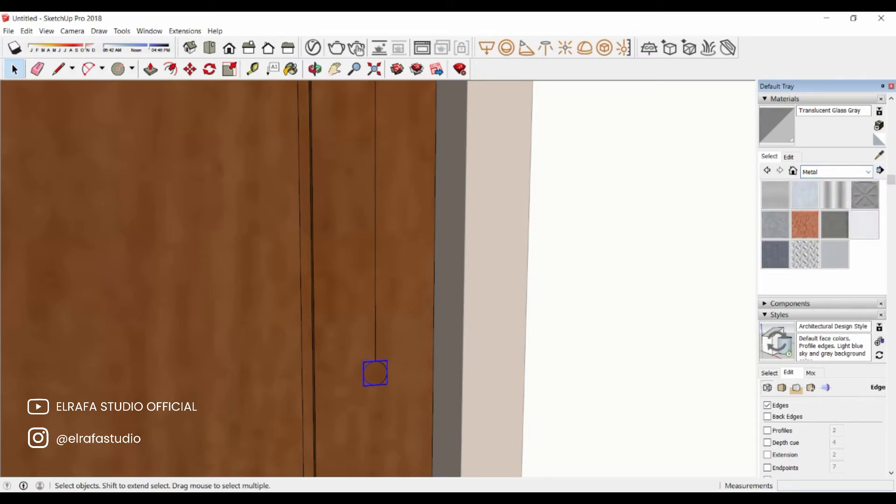
pyautogui.click(834, 194)
pyautogui.click(13, 68)
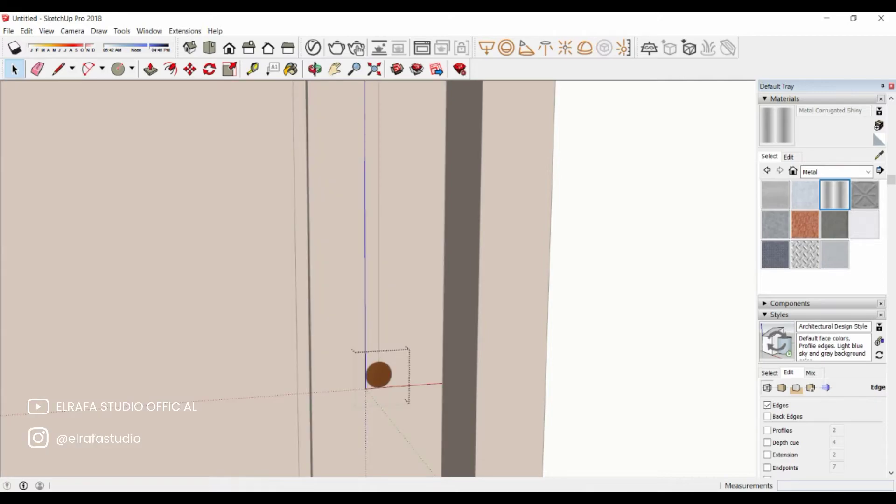
# - Push/Pull the lower circle out into a short cylinder about 2 cm deep
pyautogui.press('p')
pyautogui.click(379, 375)
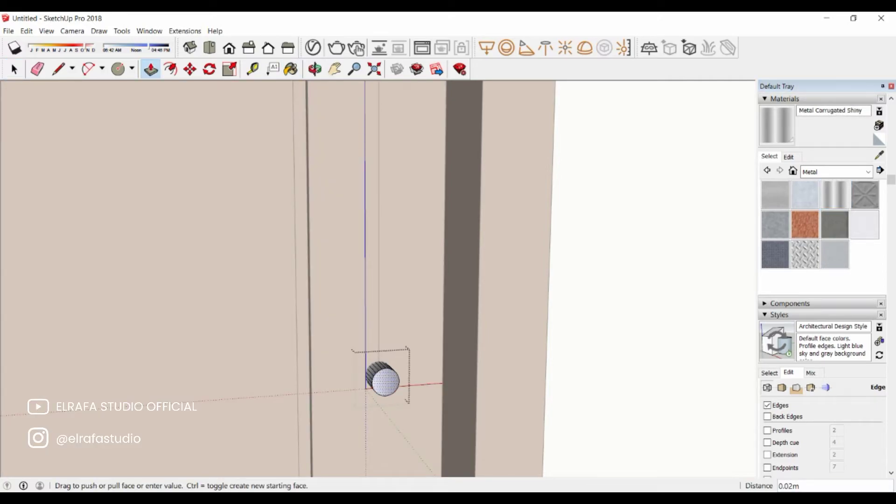
pyautogui.write('5')
pyautogui.press('Return')
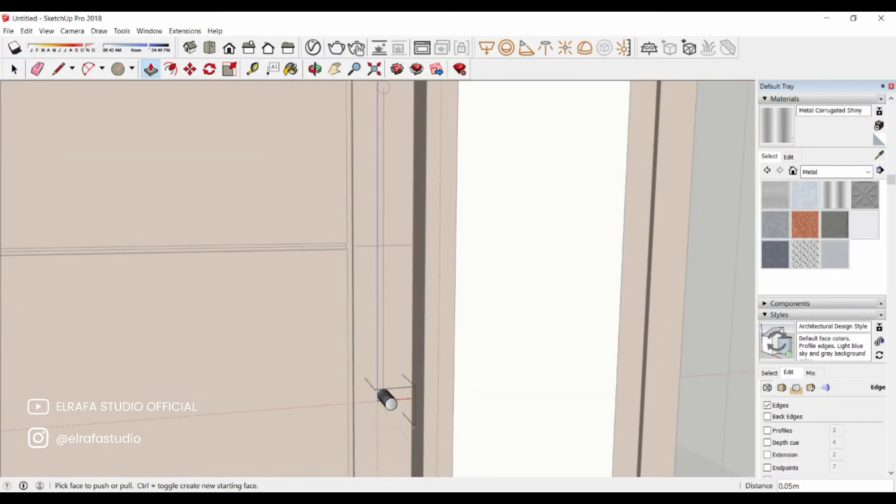
pyautogui.click(389, 400)
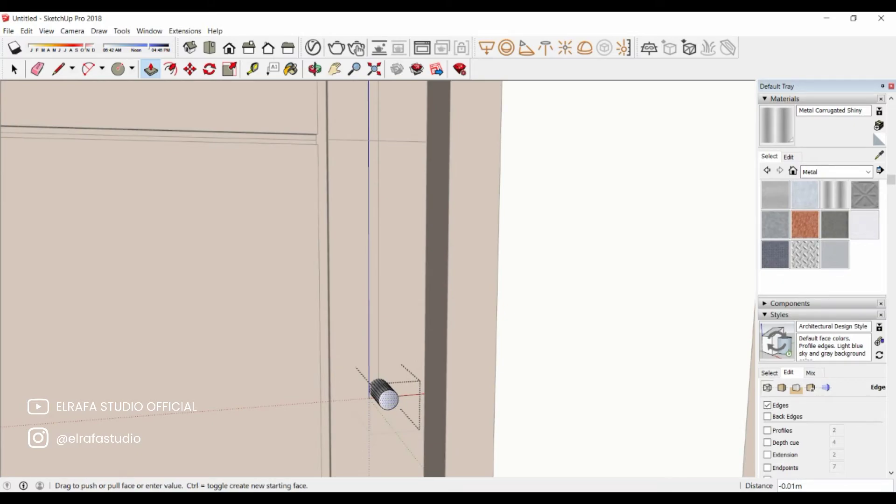
pyautogui.write('m')
pyautogui.press('Return')
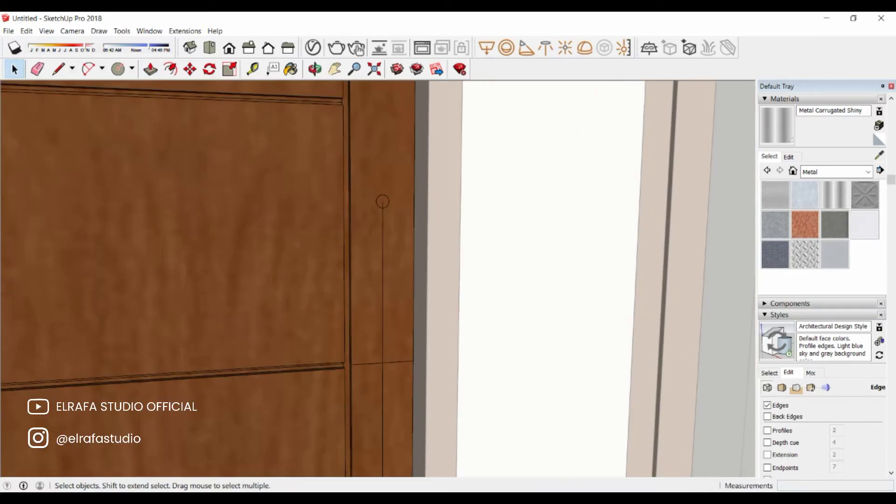
# - Group the top circle, paint it shiny metal, and pull it out into a matching post
pyautogui.click(382, 202)
pyautogui.rightClick(394, 203)
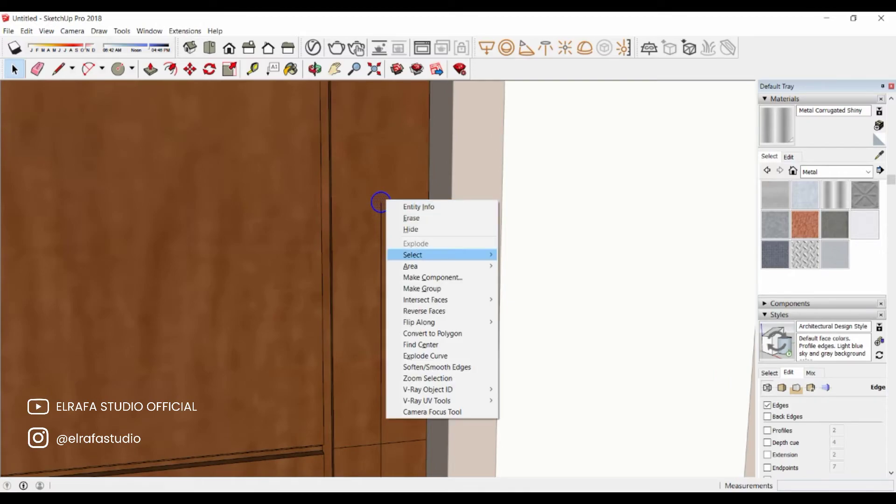
pyautogui.click(423, 288)
pyautogui.press('b')
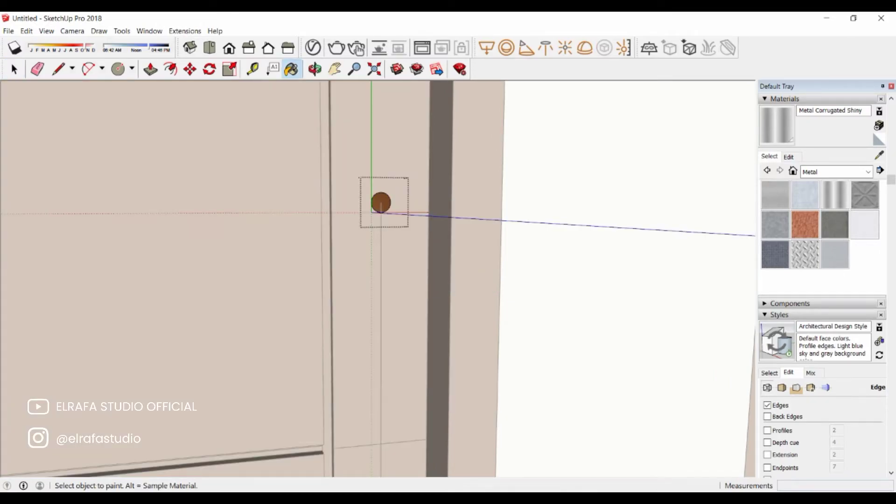
pyautogui.click(382, 202)
pyautogui.press('p')
pyautogui.click(382, 202)
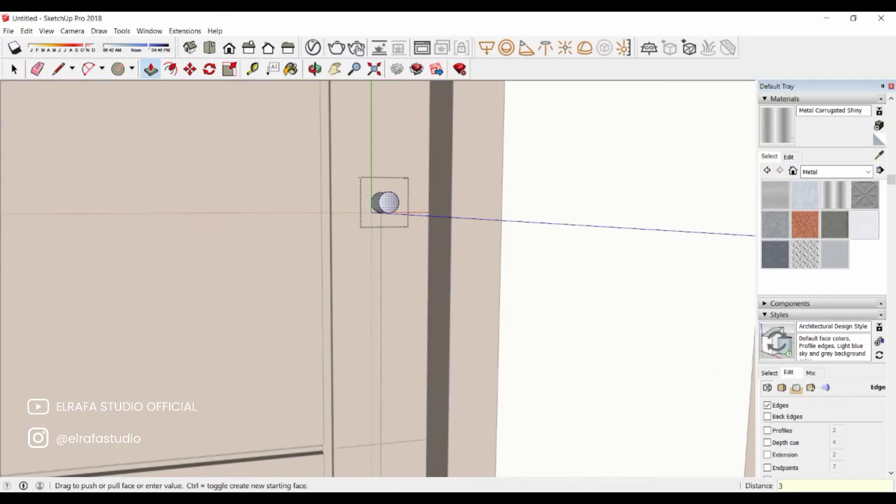
pyautogui.press('Return')
pyautogui.scroll(-10, 378, 278)
pyautogui.press('space')
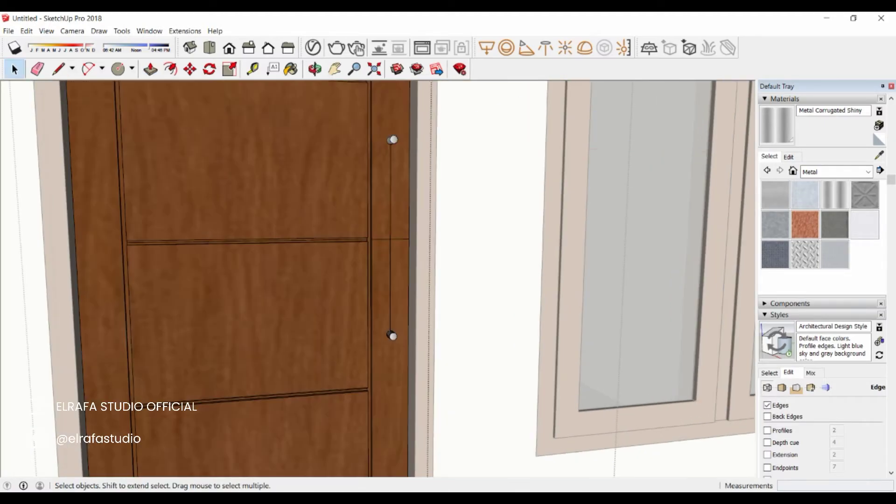
pyautogui.moveTo(378, 279); pyautogui.dragTo(388, 262, button='middle')
pyautogui.scroll(3, 392, 280)
# - Draw a vertical guide line from the top mount down to the lower stub
pyautogui.scroll(2, 392, 280)
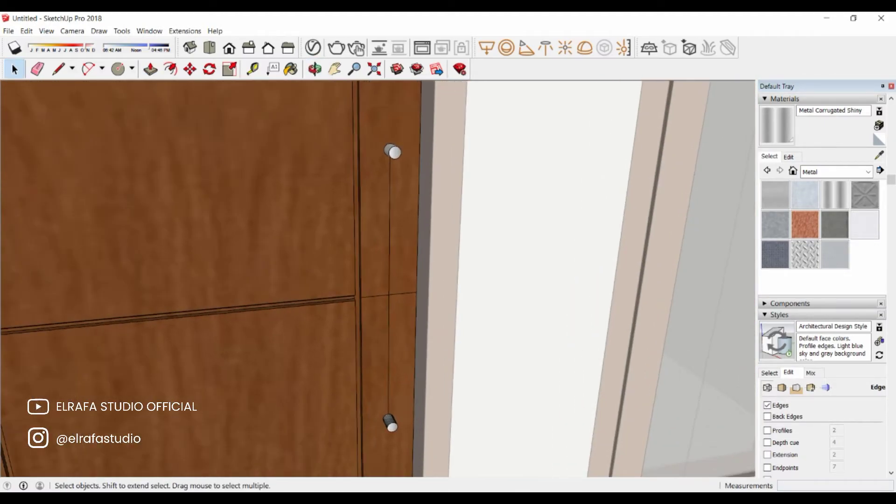
pyautogui.scroll(2, 395, 145)
pyautogui.press('l')
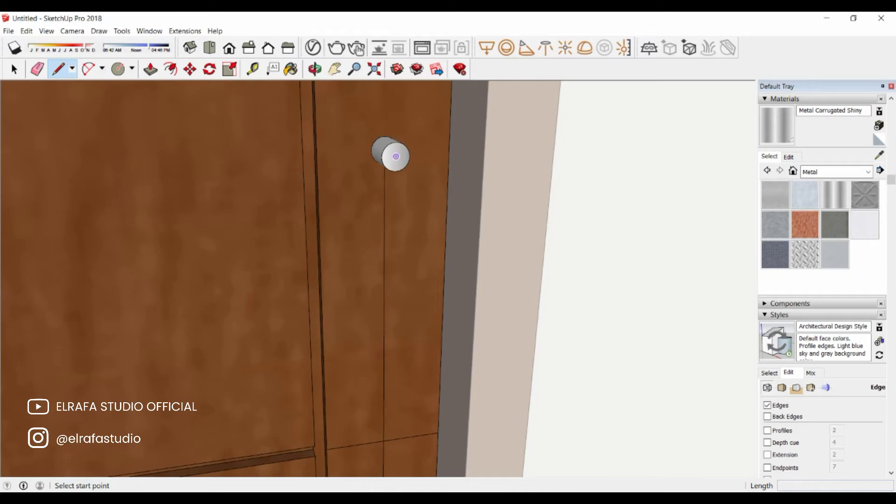
pyautogui.click(397, 142)
pyautogui.scroll(-3, 393, 154)
pyautogui.scroll(3, 390, 409)
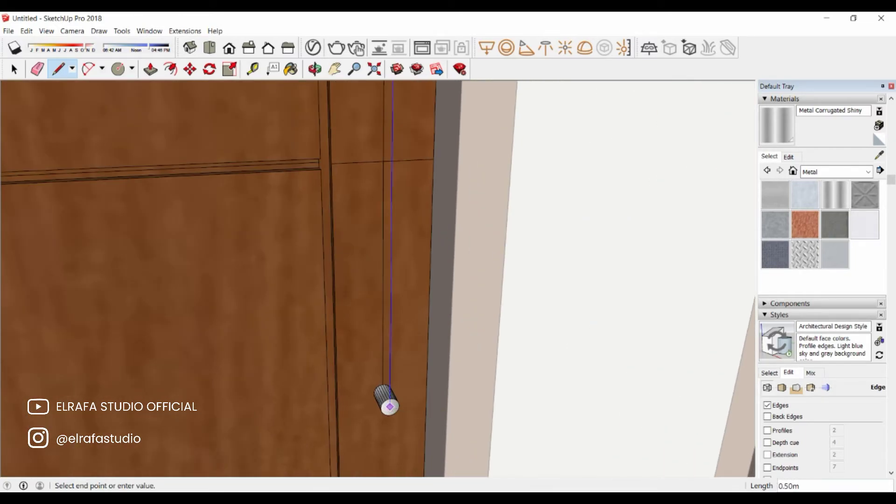
pyautogui.scroll(2, 391, 409)
pyautogui.scroll(2, 389, 407)
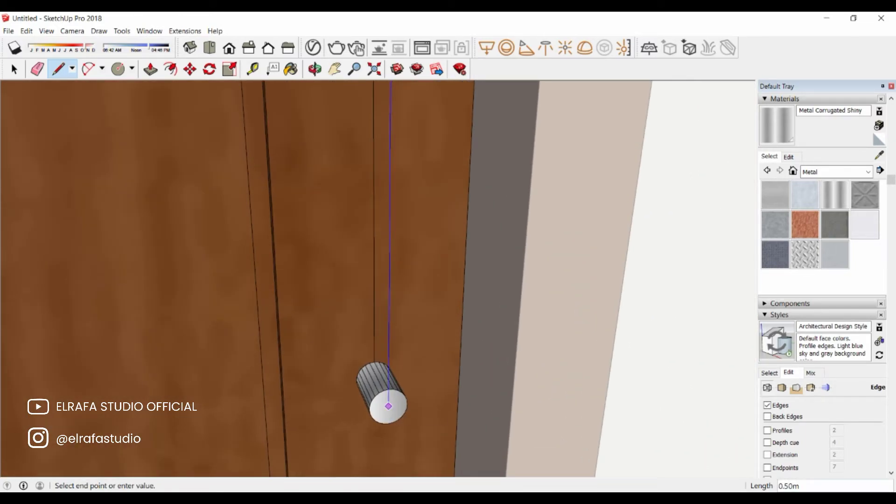
pyautogui.click(388, 406)
pyautogui.press('space')
# - Orbit around the stubs and start a second line on a stub's end face
pyautogui.scroll(-2, 388, 407)
pyautogui.moveTo(389, 406); pyautogui.dragTo(383, 242, button='middle')
pyautogui.press('l')
pyautogui.click(383, 243)
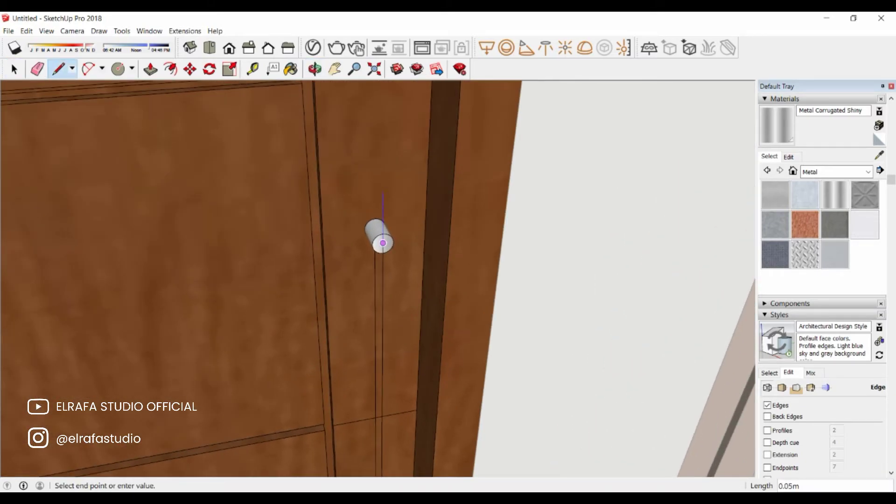
pyautogui.moveTo(383, 195); pyautogui.dragTo(379, 184, button='middle')
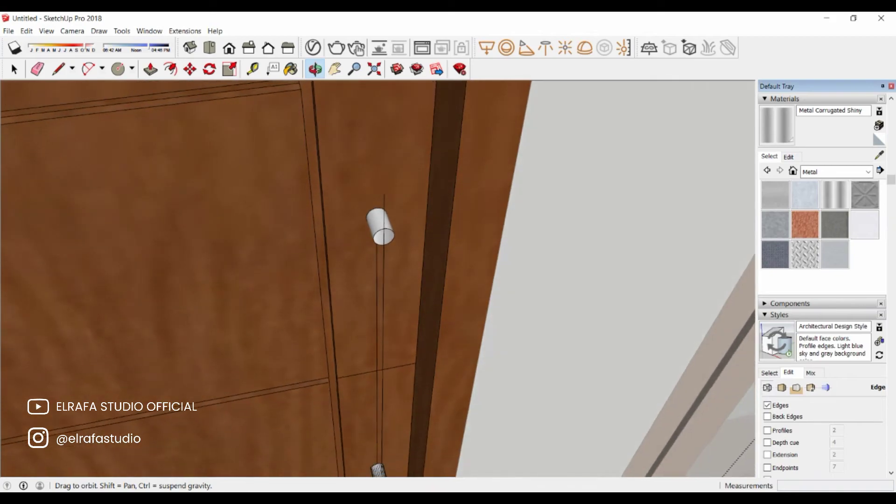
pyautogui.press('c')
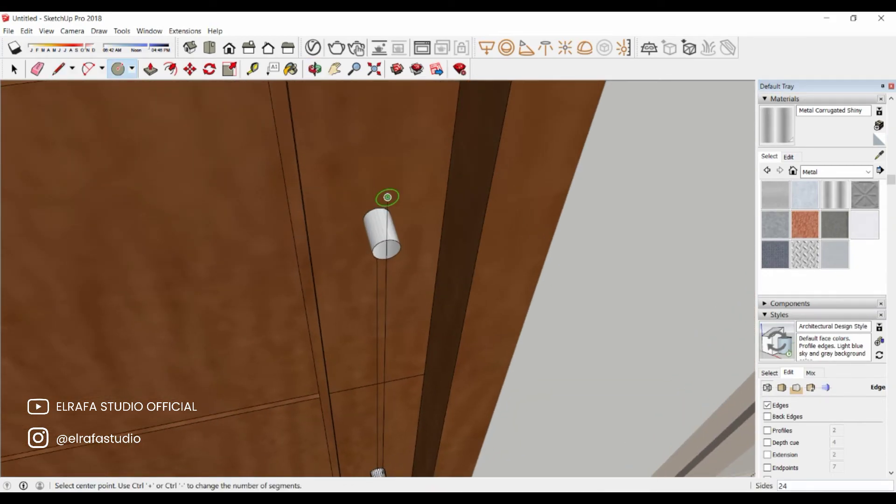
pyautogui.press('space')
pyautogui.moveTo(387, 197)
pyautogui.mouseDown(button='middle')
pyautogui.moveTo(355, 205)
pyautogui.moveTo(327, 300)
pyautogui.moveTo(380, 368)
pyautogui.mouseUp(button='middle')
pyautogui.press('c')
pyautogui.scroll(-5, 391, 201)
# - Draw a small 0.05 m circle on the floor below the door
pyautogui.click(380, 368)
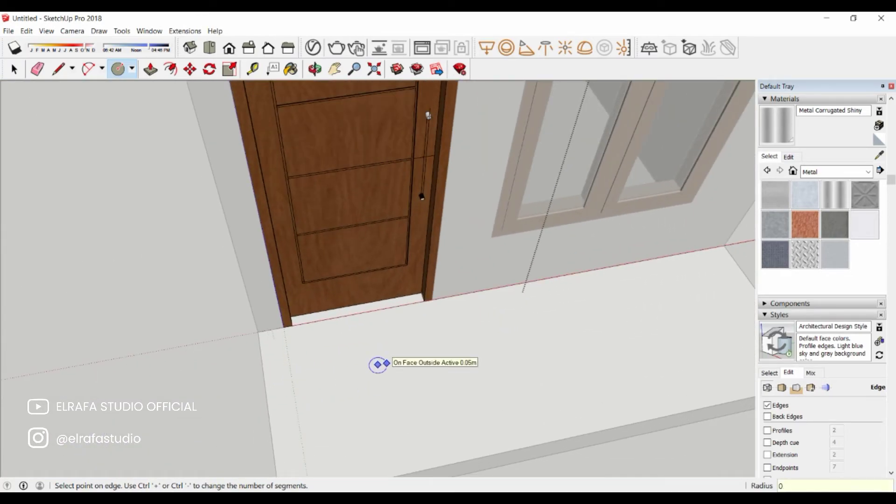
pyautogui.scroll(3, 379, 365)
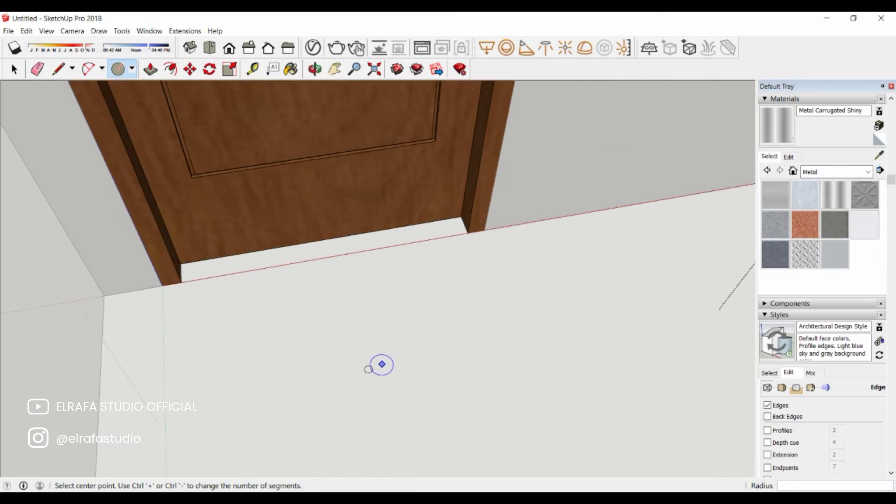
pyautogui.scroll(3, 380, 367)
pyautogui.press('space')
pyautogui.scroll(1, 358, 369)
pyautogui.press('l')
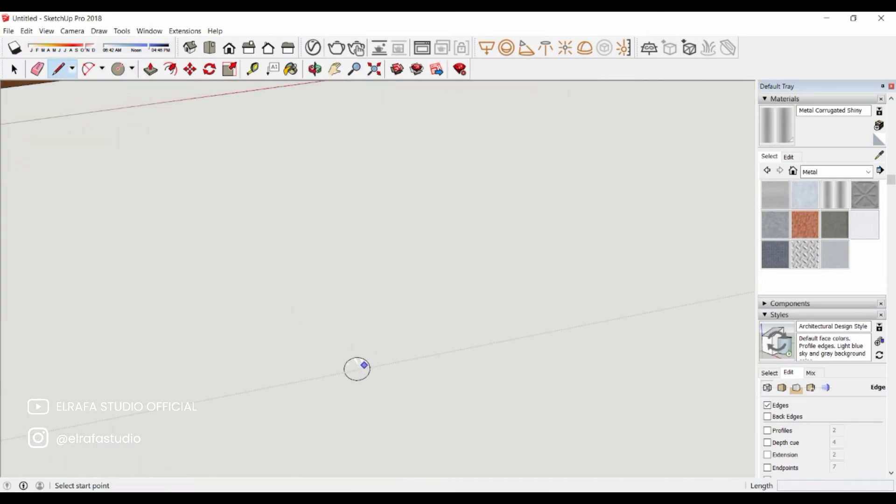
pyautogui.click(364, 365)
pyautogui.press('space')
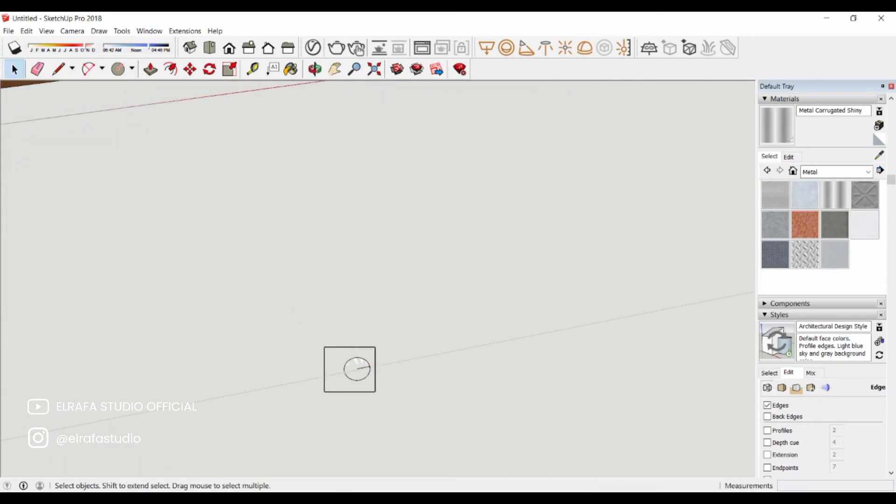
# - Move the small circle up onto the top of the upper stub
pyautogui.moveTo(324, 347); pyautogui.dragTo(375, 392)
pyautogui.press('m')
pyautogui.click(358, 368)
pyautogui.moveTo(362, 420); pyautogui.dragTo(432, 189, button='middle')
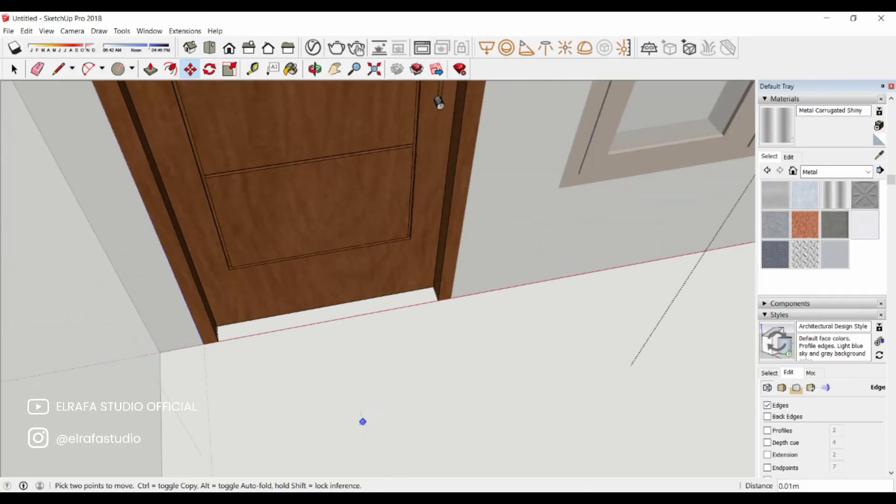
pyautogui.scroll(3, 432, 189)
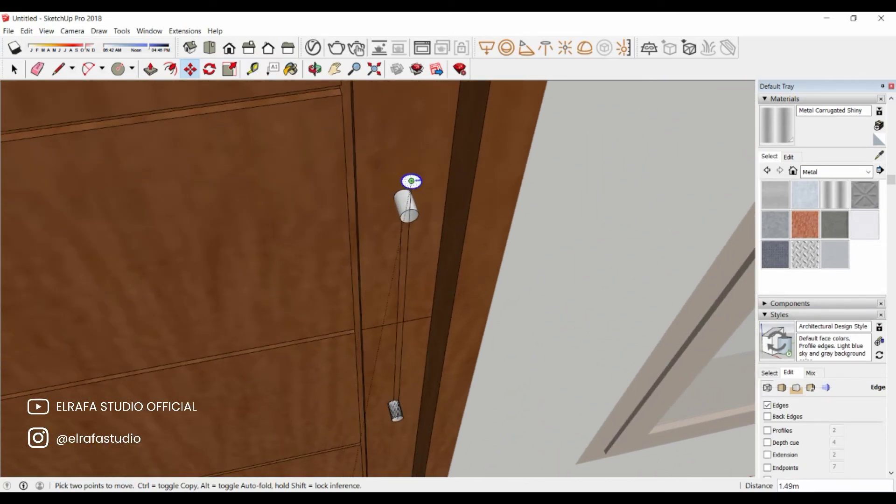
pyautogui.click(411, 181)
pyautogui.moveTo(411, 181); pyautogui.dragTo(397, 280, button='middle')
# - Draw a short reference line from the stub's centre
pyautogui.press('b')
pyautogui.press('p')
pyautogui.scroll(2, 392, 301)
pyautogui.press('l')
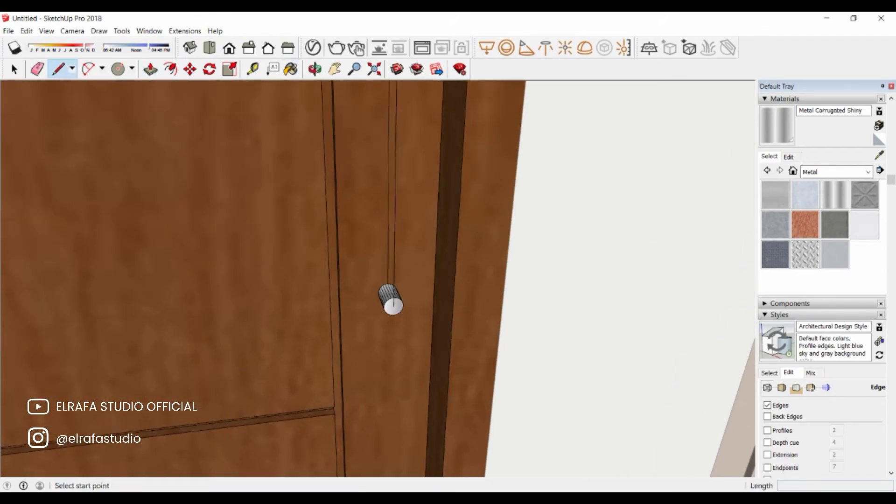
pyautogui.click(394, 306)
pyautogui.write('0.05')
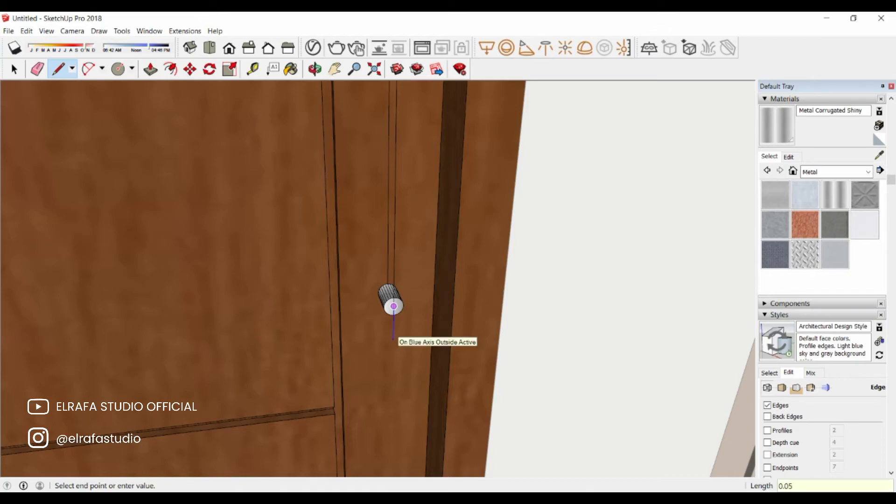
pyautogui.press('Return')
pyautogui.scroll(-3, 393, 338)
pyautogui.moveTo(393, 338)
pyautogui.mouseDown(button='middle')
pyautogui.moveTo(364, 299)
pyautogui.moveTo(393, 341)
pyautogui.mouseUp(button='middle')
# - Push/Pull the circle into a long rod reaching down past the lower stub
pyautogui.press('p')
pyautogui.moveTo(394, 343); pyautogui.dragTo(394, 254)
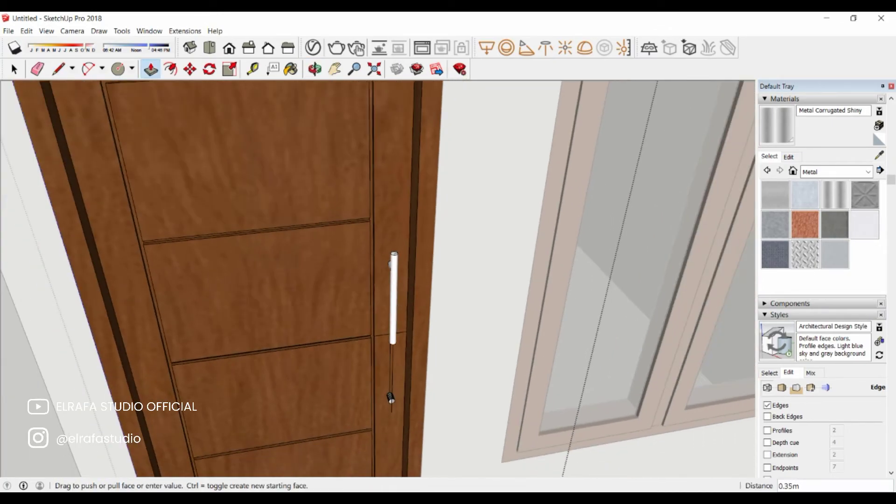
pyautogui.moveTo(391, 398); pyautogui.dragTo(402, 313, button='middle')
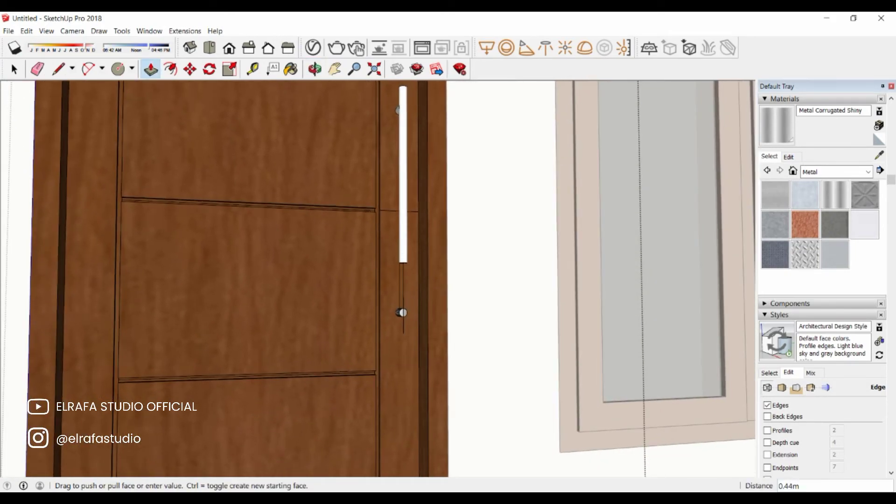
pyautogui.scroll(3, 402, 313)
pyautogui.moveTo(394, 305); pyautogui.dragTo(392, 306, button='middle')
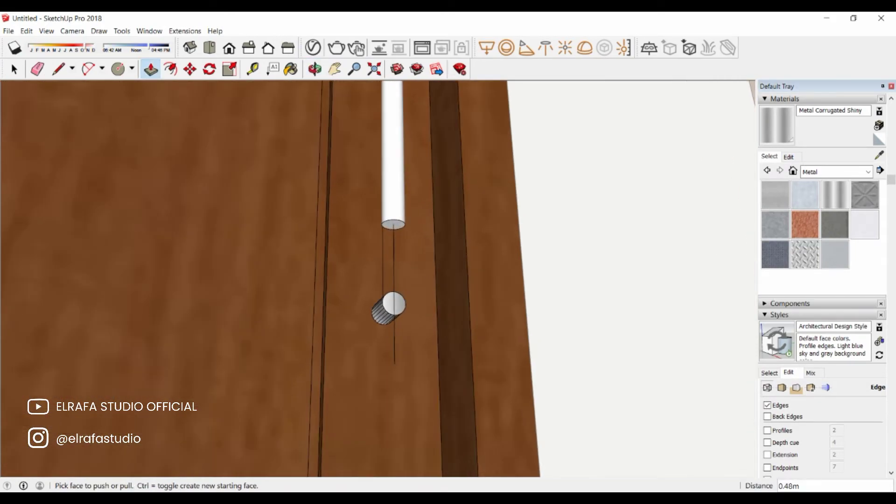
pyautogui.moveTo(393, 304); pyautogui.dragTo(394, 381)
pyautogui.click(376, 303)
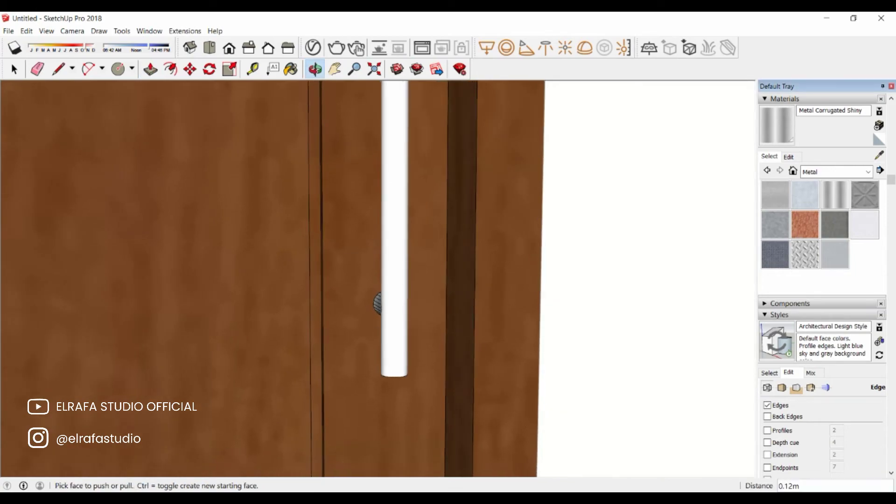
pyautogui.scroll(-3, 376, 304)
pyautogui.scroll(-3, 376, 303)
pyautogui.scroll(-2, 376, 304)
pyautogui.press('space')
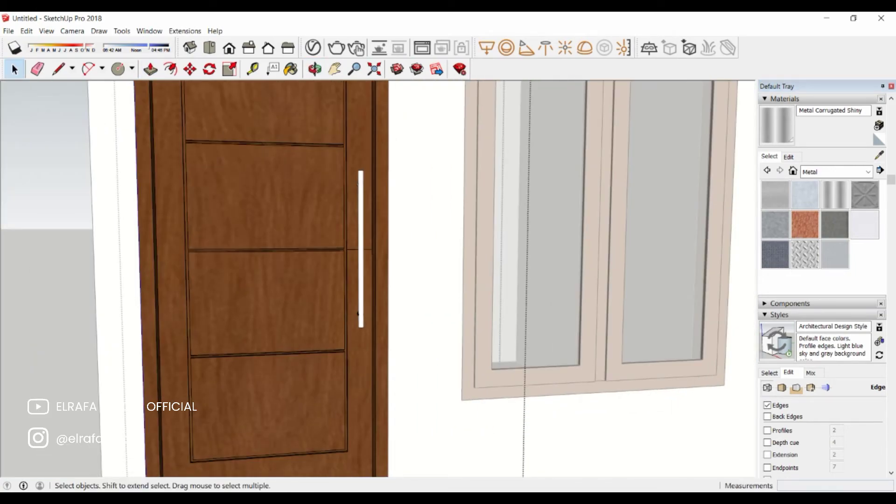
# - Paint the rod Metal Corrugated Shiny
pyautogui.click(360, 252)
pyautogui.scroll(2, 361, 252)
pyautogui.press('b')
pyautogui.click(361, 280)
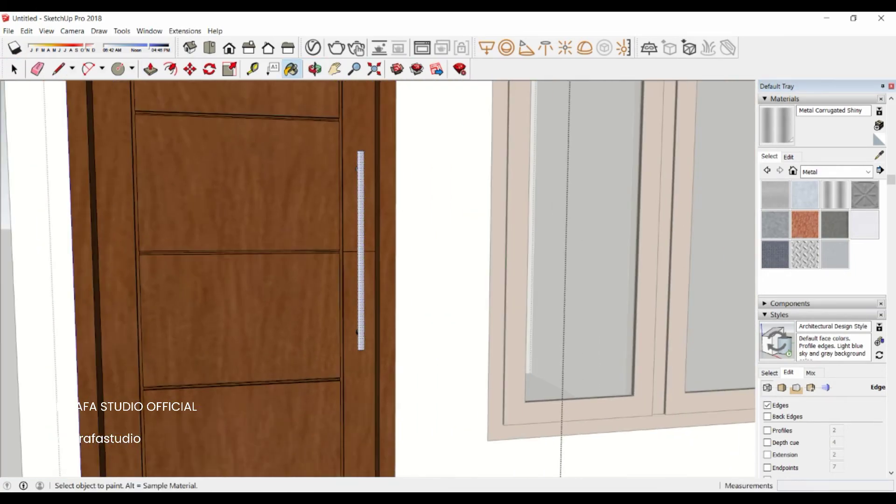
pyautogui.press('space')
pyautogui.scroll(-5, 378, 280)
# - Reframe the door and window view and undo an accidental erase
pyautogui.moveTo(378, 280); pyautogui.dragTo(364, 280, button='middle')
pyautogui.scroll(2, 378, 280)
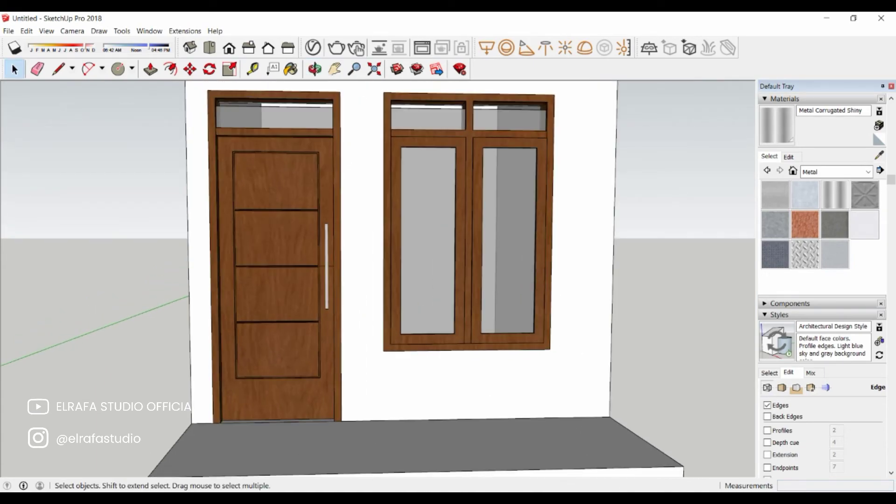
pyautogui.scroll(-2, 298, 267)
pyautogui.scroll(3, 298, 267)
pyautogui.scroll(2, 298, 267)
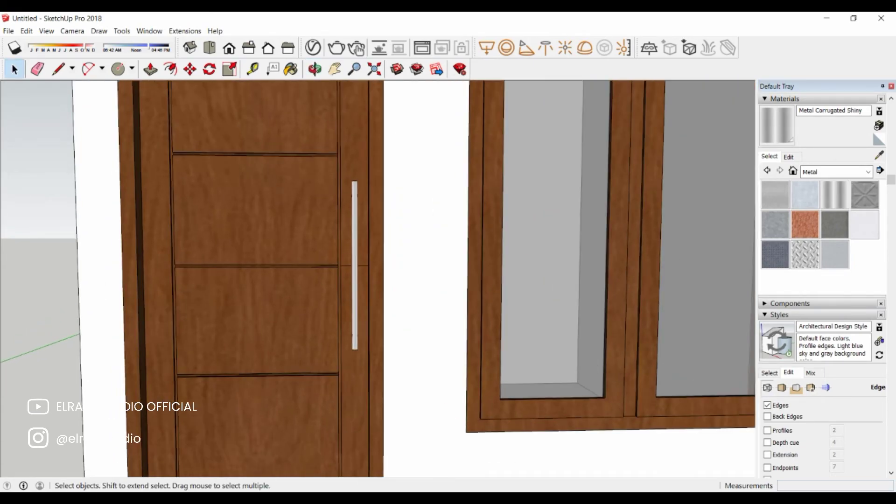
pyautogui.press('e')
pyautogui.hotkey('ctrl', 'z')
pyautogui.press('space')
pyautogui.scroll(1, 378, 280)
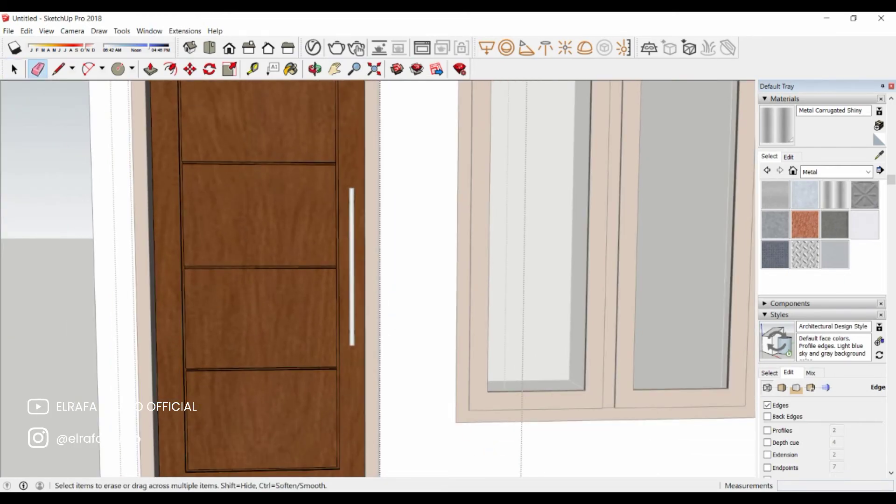
# - Select the whole house and make it a single group
pyautogui.press('space')
pyautogui.scroll(-6, 378, 280)
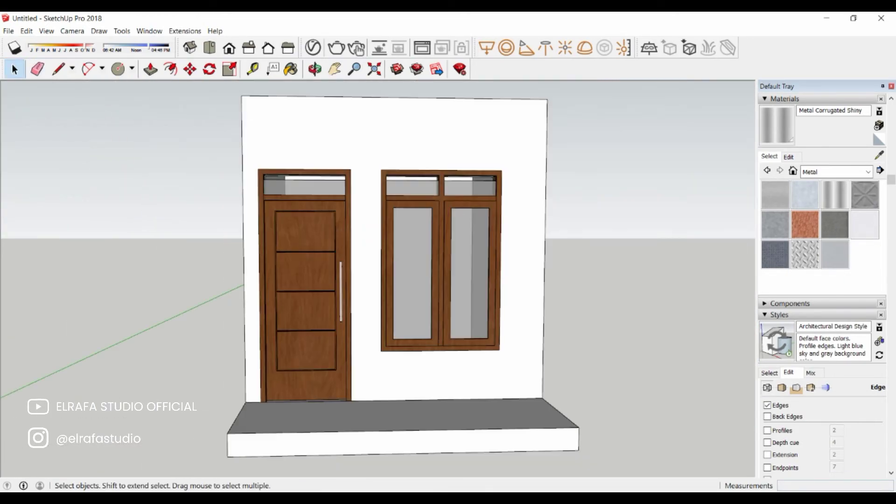
pyautogui.scroll(-3, 378, 280)
pyautogui.moveTo(378, 280); pyautogui.dragTo(378, 243, button='middle')
pyautogui.press('r')
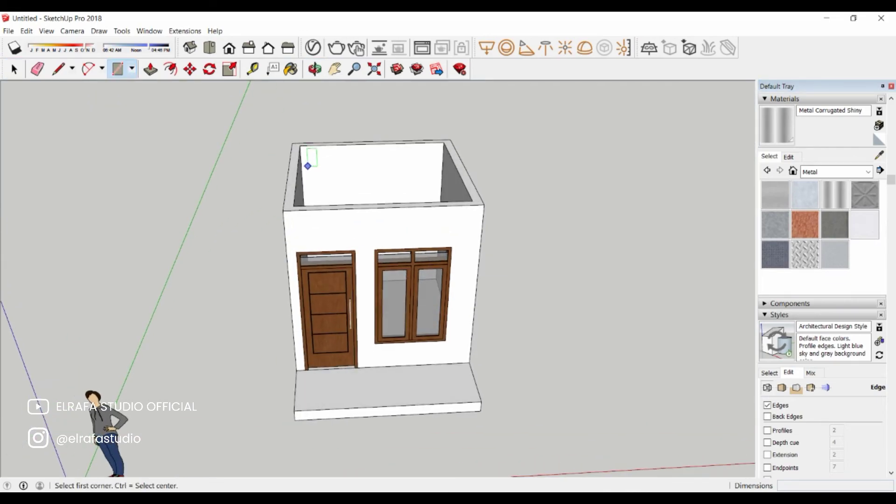
pyautogui.press('space')
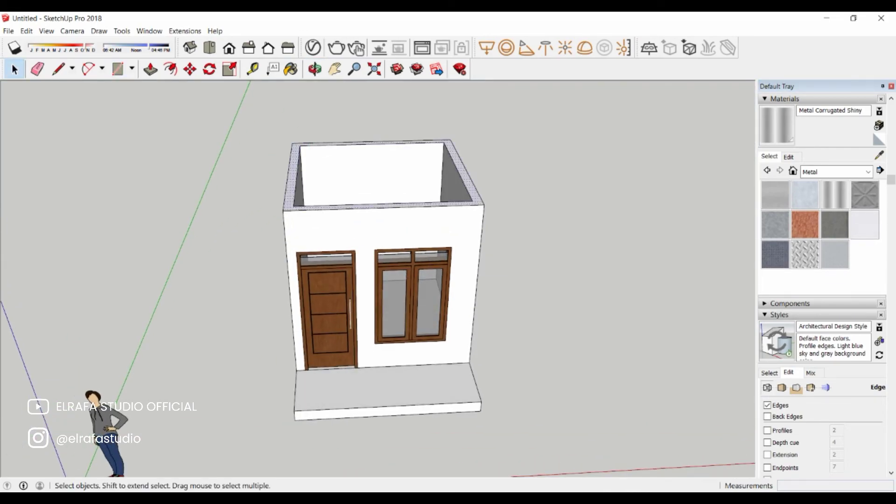
pyautogui.moveTo(378, 280); pyautogui.dragTo(379, 275, button='middle')
pyautogui.moveTo(231, 124); pyautogui.dragTo(525, 444)
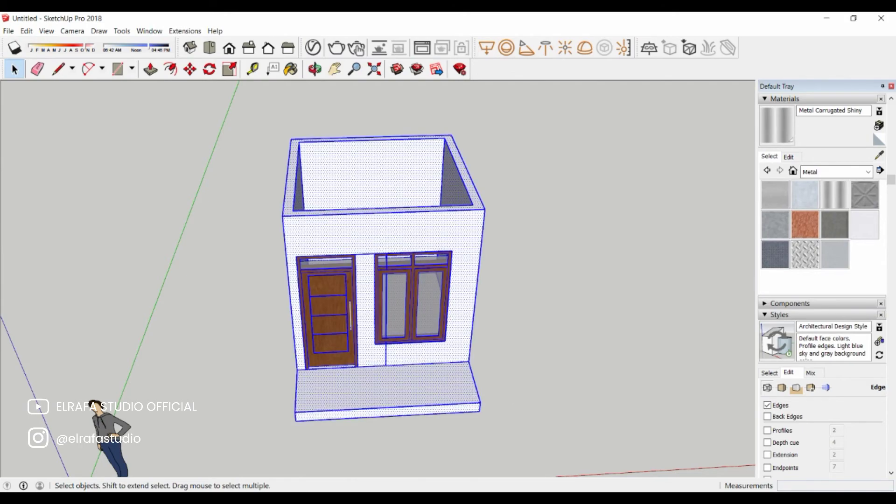
pyautogui.rightClick(417, 244)
pyautogui.click(454, 343)
# - Draw a roof rectangle across the top of the house and select its face
pyautogui.press('r')
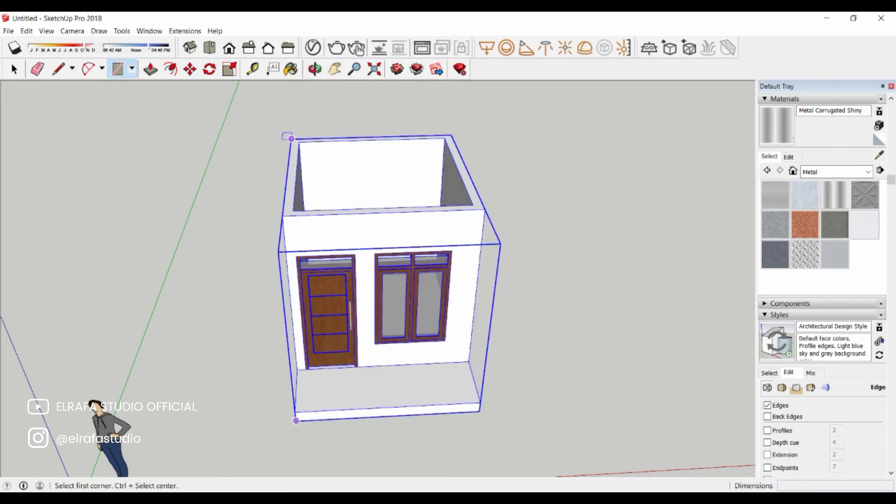
pyautogui.click(296, 421)
pyautogui.click(477, 206)
pyautogui.press('space')
pyautogui.doubleClick(409, 174)
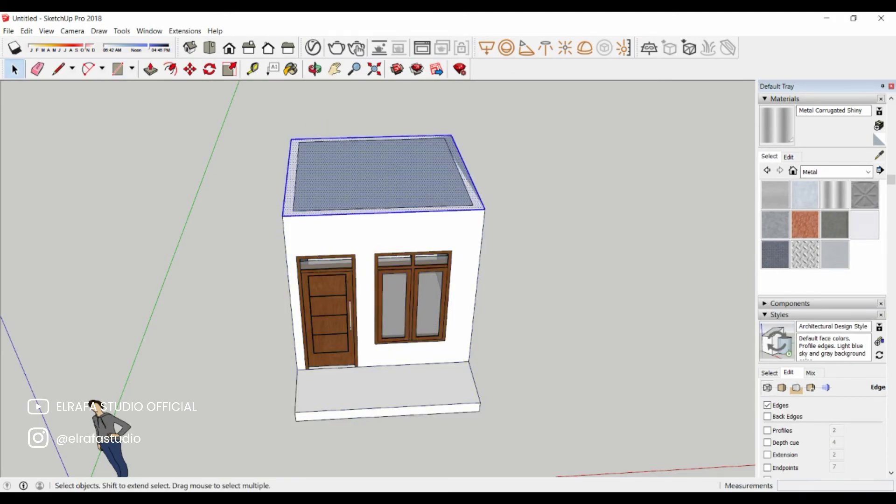
pyautogui.rightClick(409, 174)
pyautogui.press('Escape')
# - Push/Pull the roof face up 1 to give the roof its thickness
pyautogui.doubleClick(373, 164)
pyautogui.press('p')
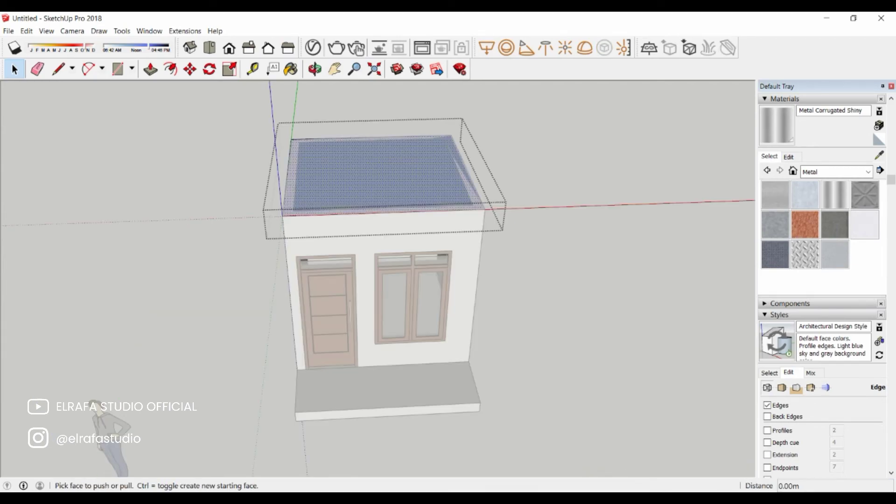
pyautogui.click(373, 163)
pyautogui.write('0.')
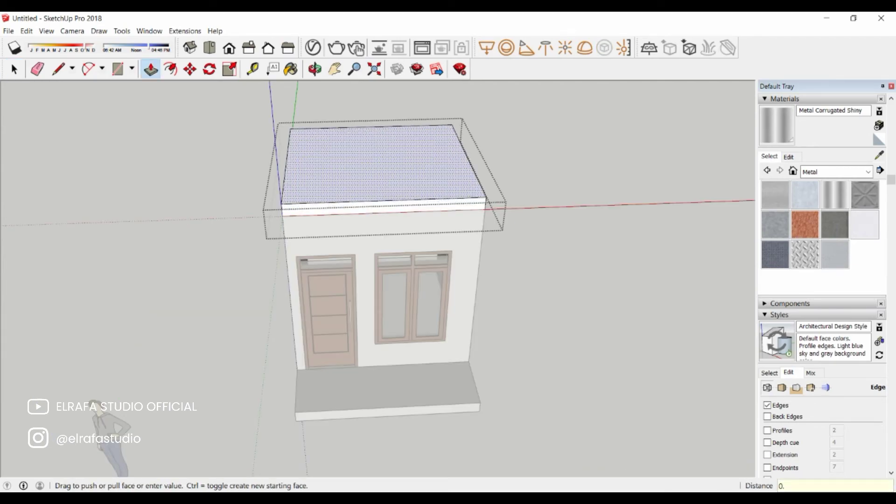
pyautogui.write('1')
pyautogui.press('Return')
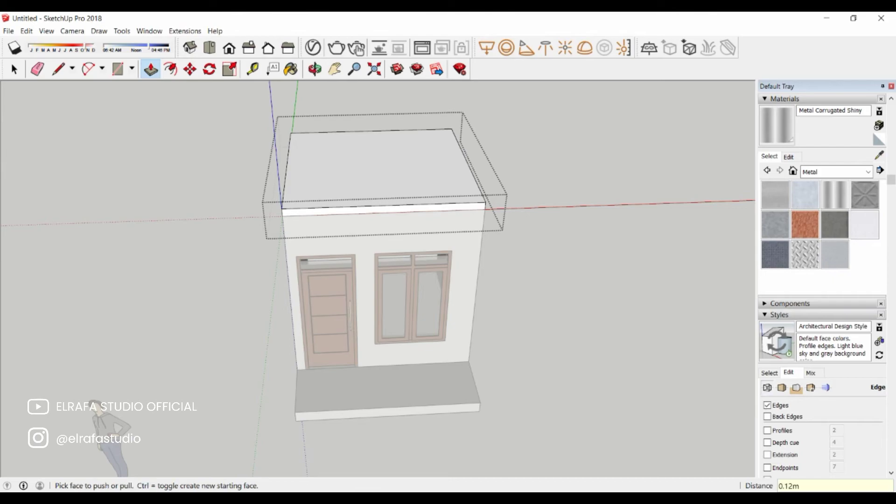
# - Pull the roof's front edge out 1 m as an overhang, then view in perspective
pyautogui.click(383, 209)
pyautogui.write('1.00m')
pyautogui.press('Return')
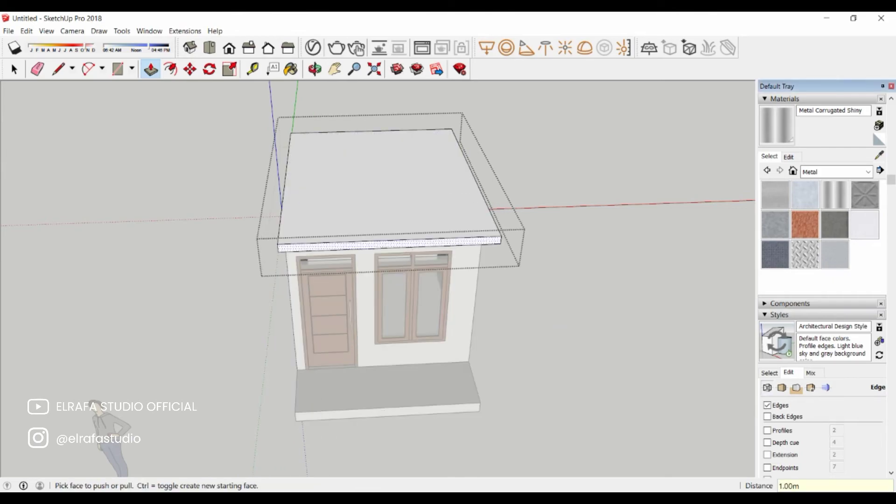
pyautogui.press('f')
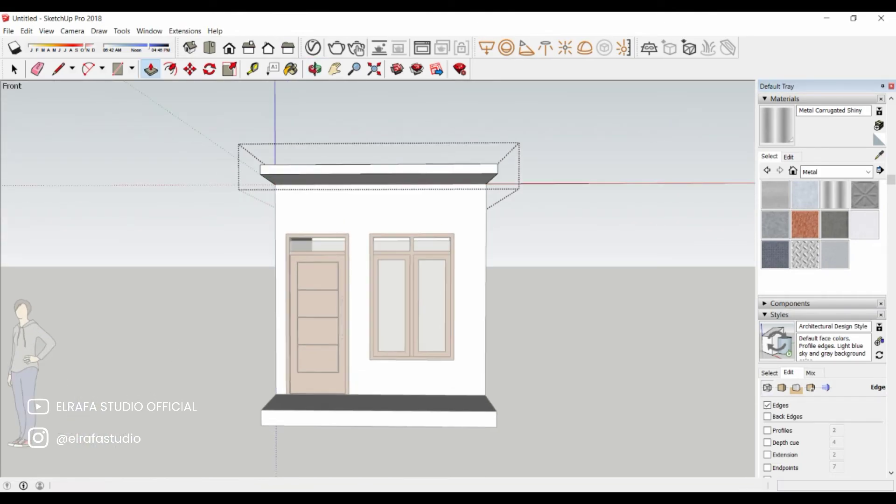
pyautogui.click(11, 64)
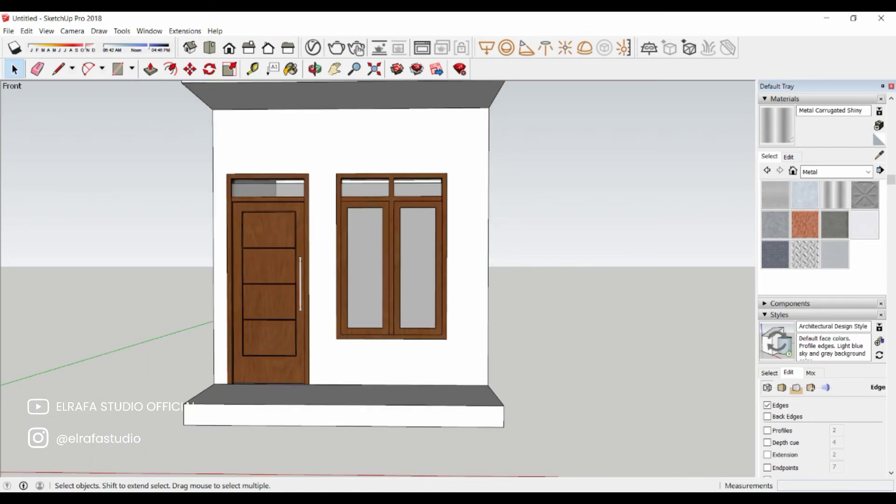
pyautogui.moveTo(373, 280); pyautogui.dragTo(327, 257, button='middle')
# - Draw a 0.5 m footprint at the porch's right corner and make it a group
pyautogui.press('l')
pyautogui.click(508, 398)
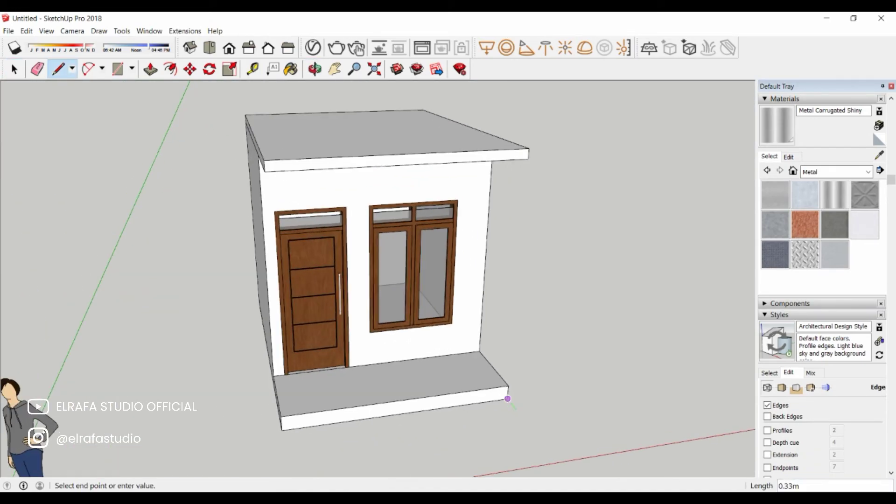
pyautogui.write('0.5')
pyautogui.press('Return')
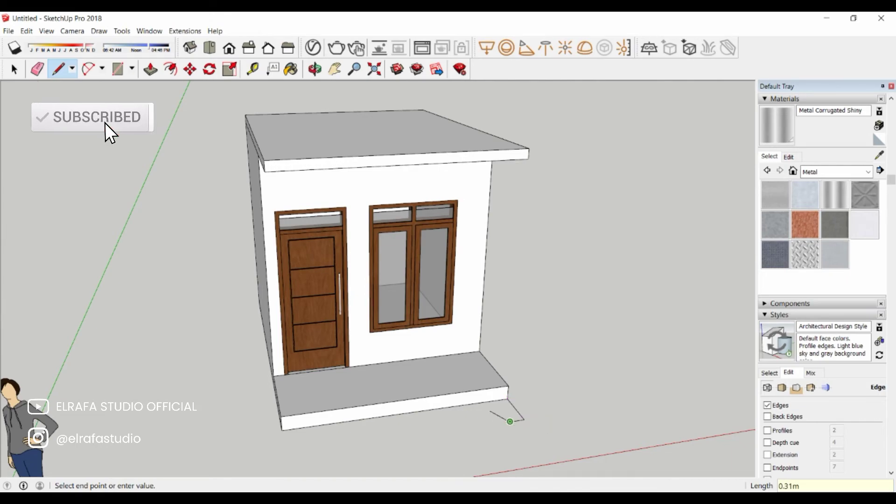
pyautogui.click(493, 400)
pyautogui.press('space')
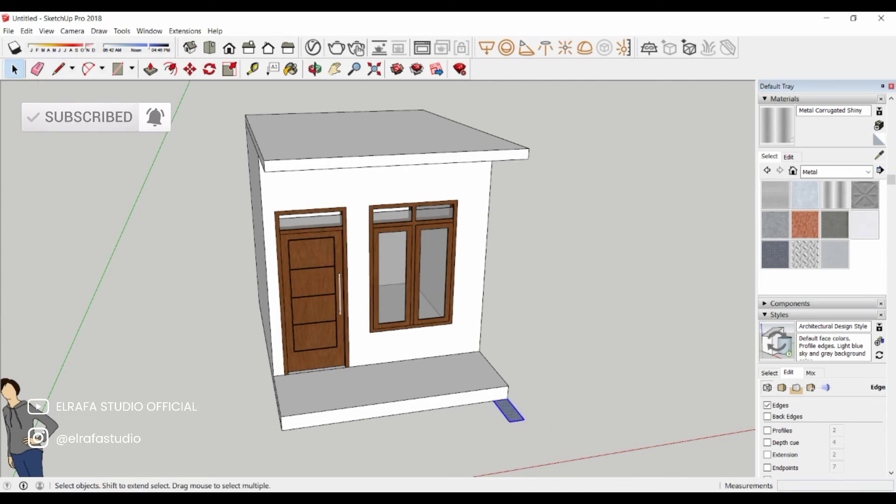
pyautogui.rightClick(509, 409)
pyautogui.click(536, 333)
# - Push/Pull the grouped footprint up into a fin about 3.2 m tall
pyautogui.press('p')
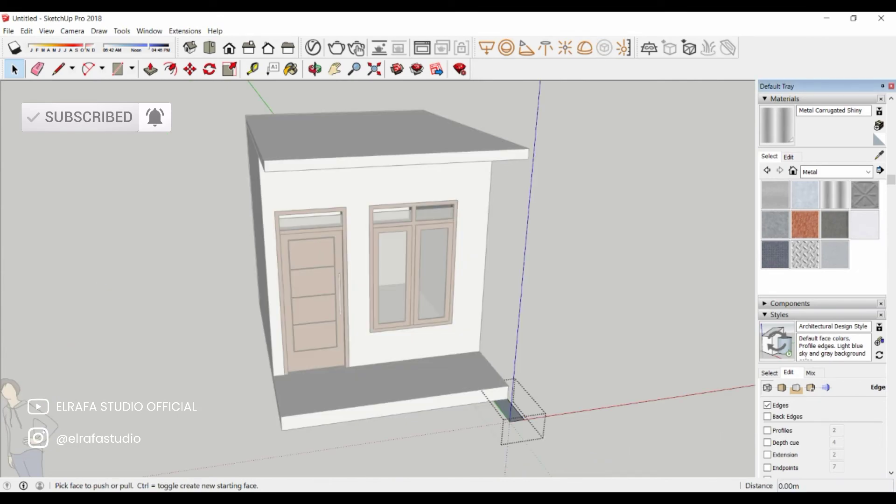
pyautogui.click(509, 411)
pyautogui.click(477, 161)
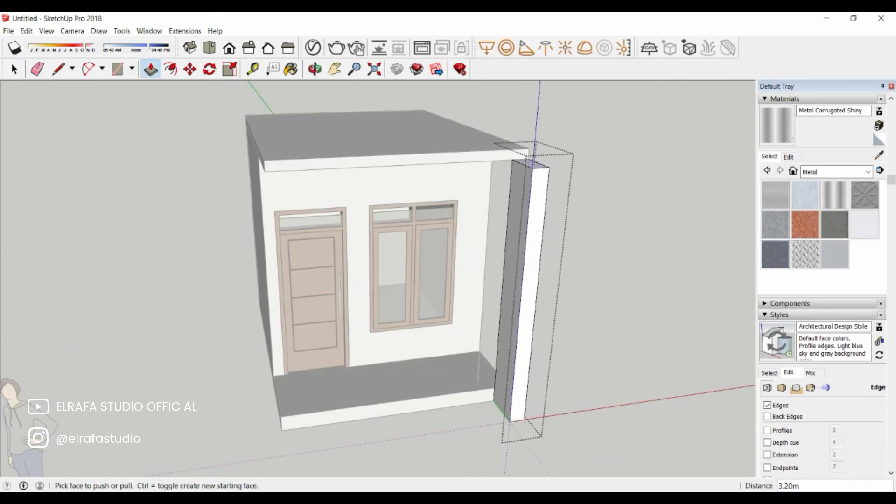
pyautogui.press('space')
pyautogui.press('Escape')
# - Copy the fin at 0.4 m spacing with x2 for three fins
pyautogui.moveTo(513, 280); pyautogui.dragTo(522, 280, button='middle')
pyautogui.click(518, 289)
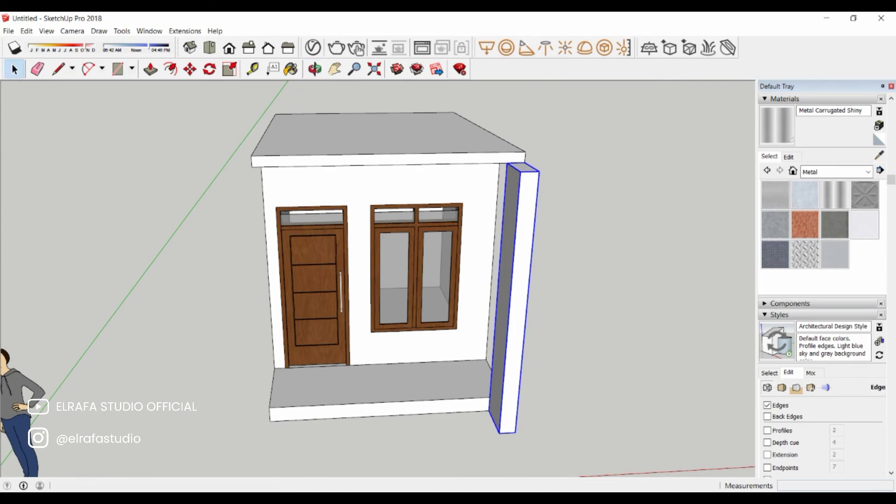
pyautogui.press('m')
pyautogui.click(495, 433)
pyautogui.press('ctrl')
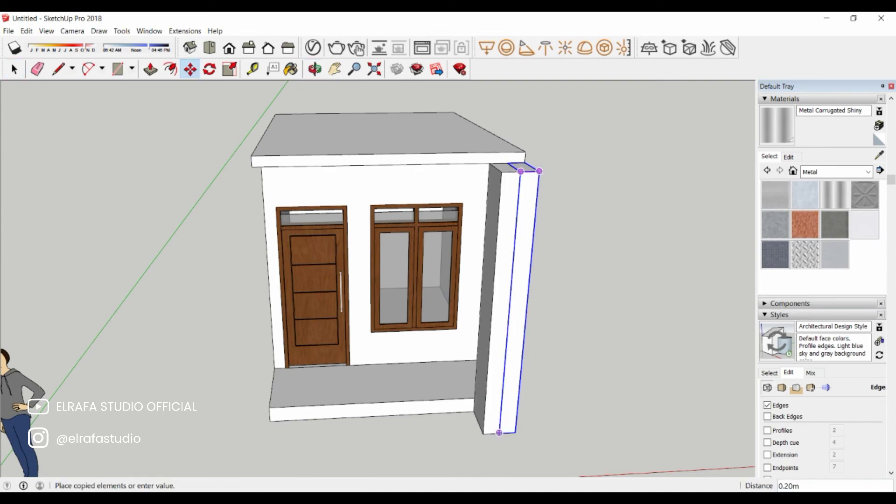
pyautogui.write('0.4')
pyautogui.press('Return')
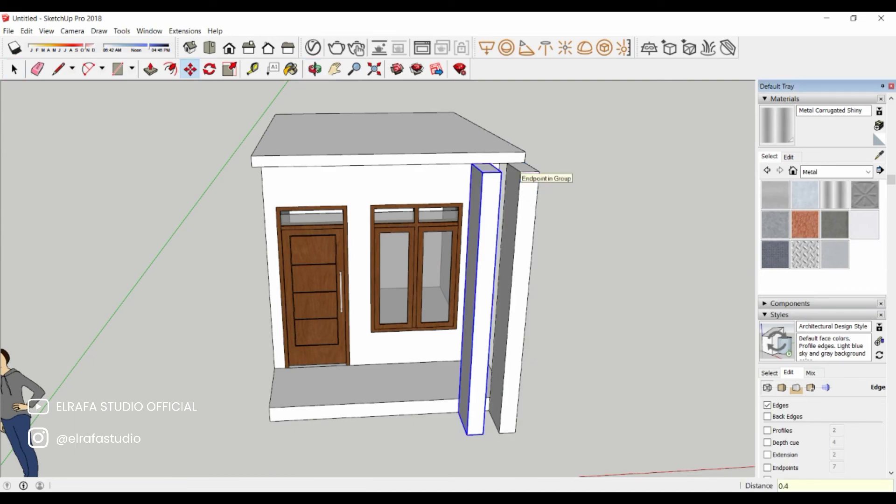
pyautogui.press('Return')
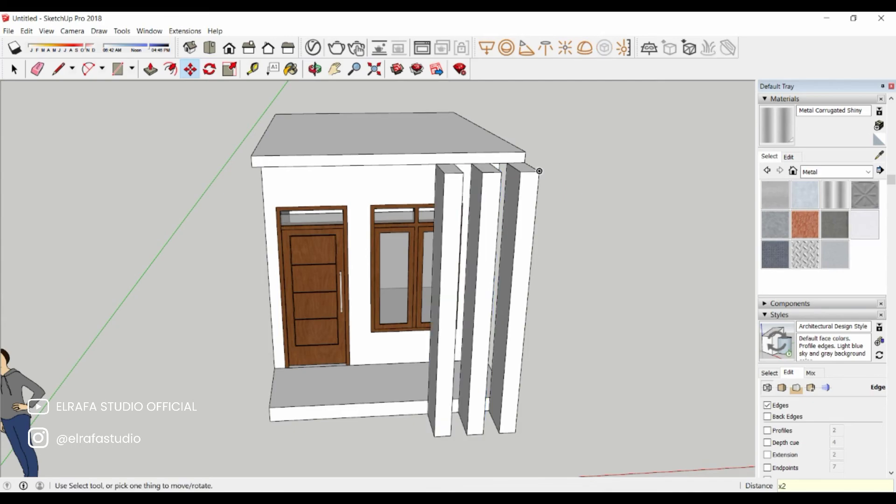
pyautogui.moveTo(516, 172); pyautogui.dragTo(466, 178, button='middle')
pyautogui.press('space')
pyautogui.click(387, 151)
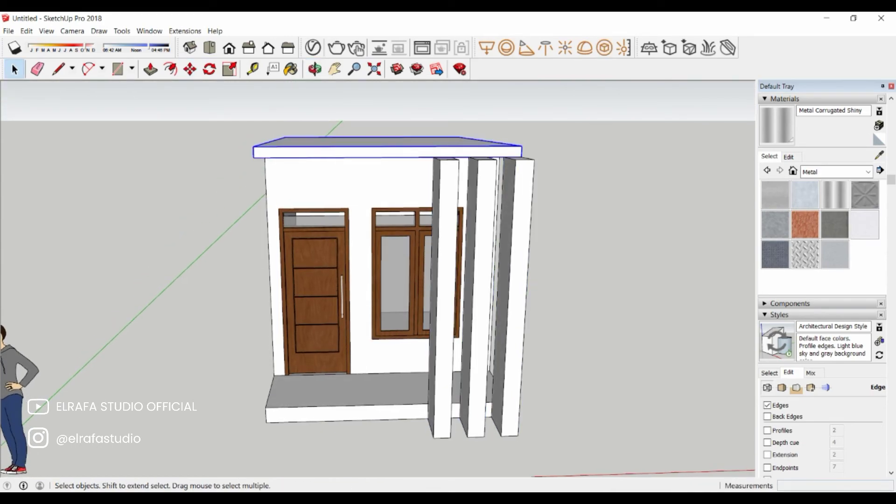
# - Push the roof's front face out 5 m so it overhangs the fins
pyautogui.press('p')
pyautogui.click(420, 153)
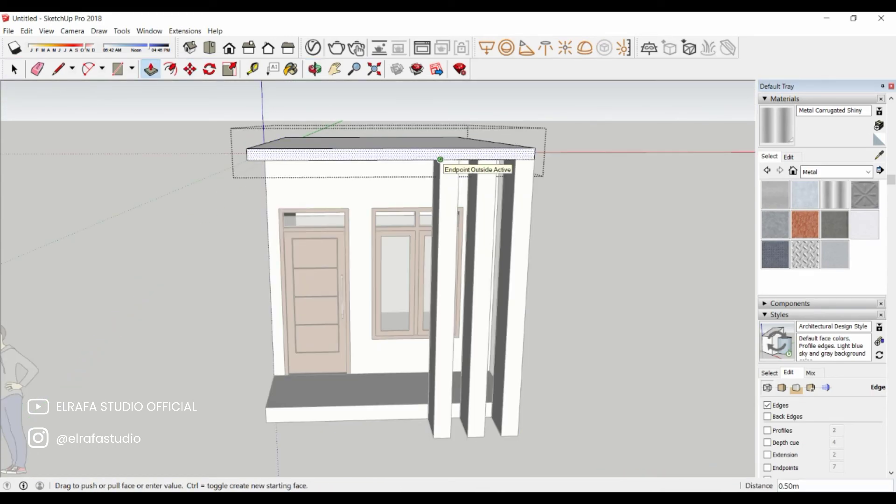
pyautogui.write('0.5')
pyautogui.press('Return')
pyautogui.moveTo(440, 160); pyautogui.dragTo(420, 187, button='middle')
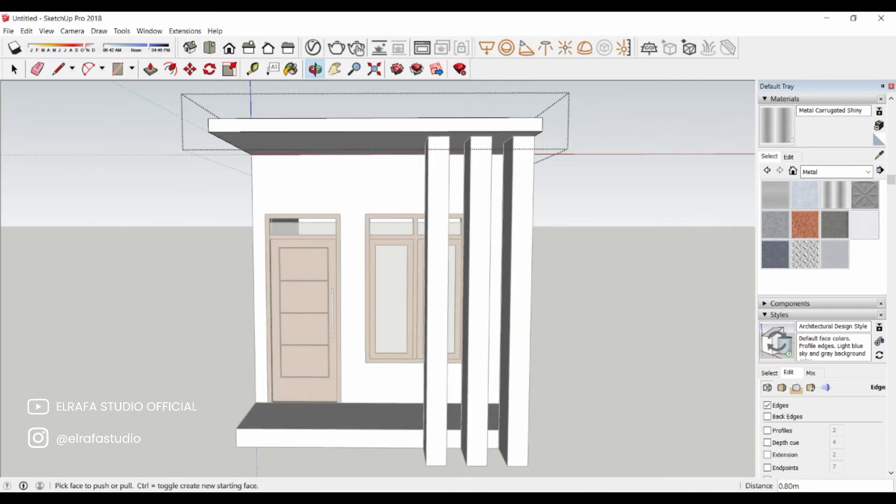
pyautogui.scroll(-3, 420, 234)
pyautogui.press('space')
# - Paint the fin orange with Color C05 from the Colors library
pyautogui.click(446, 280)
pyautogui.doubleClick(446, 280)
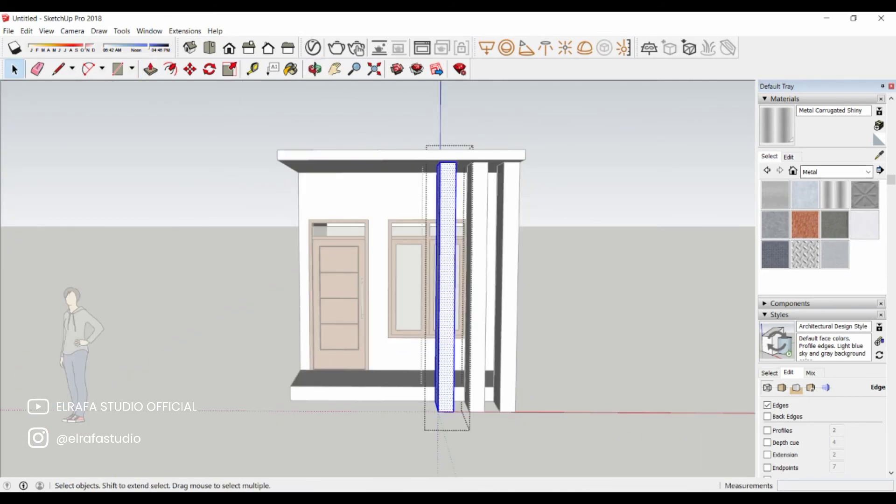
pyautogui.click(836, 172)
pyautogui.click(817, 210)
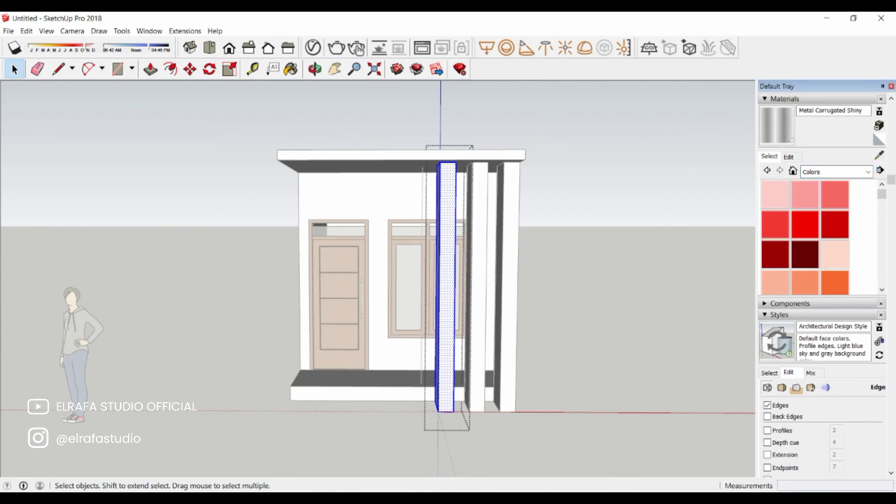
pyautogui.click(775, 225)
pyautogui.scroll(-2, 805, 267)
pyautogui.scroll(-2, 805, 267)
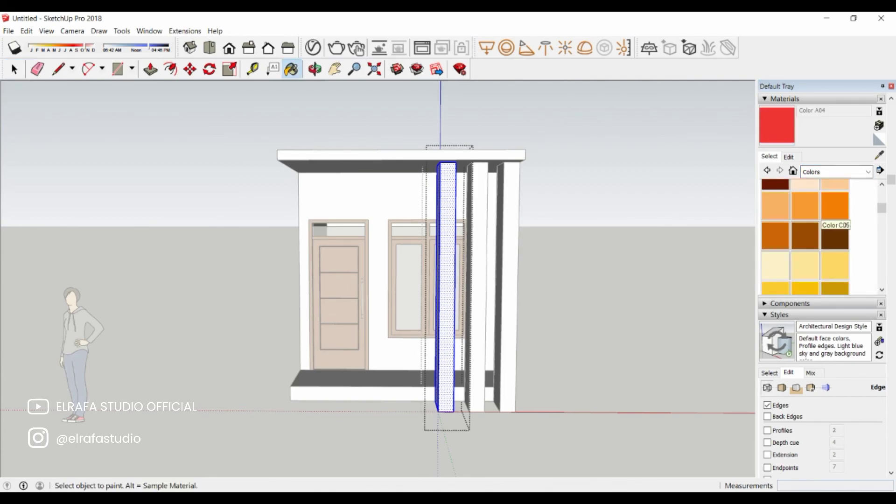
pyautogui.click(836, 206)
pyautogui.click(446, 290)
pyautogui.press('space')
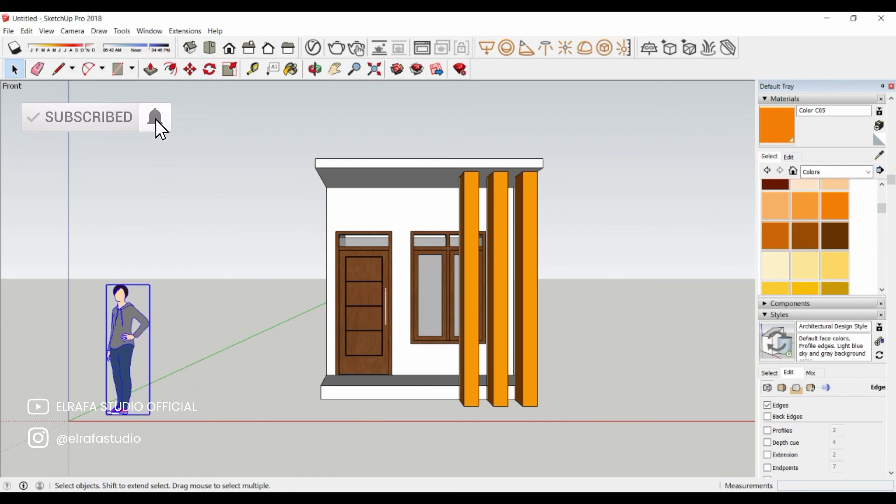
# - Move the scale figure to stand beside the door
pyautogui.press('m')
pyautogui.click(165, 423)
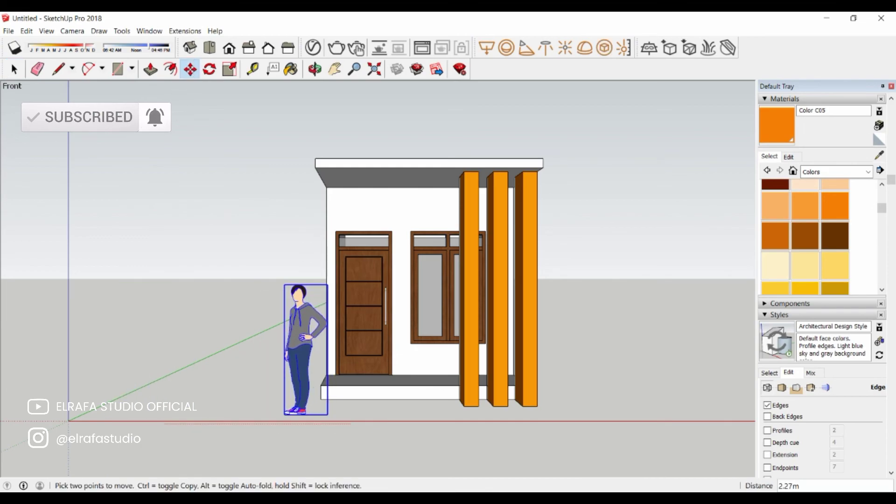
pyautogui.press('space')
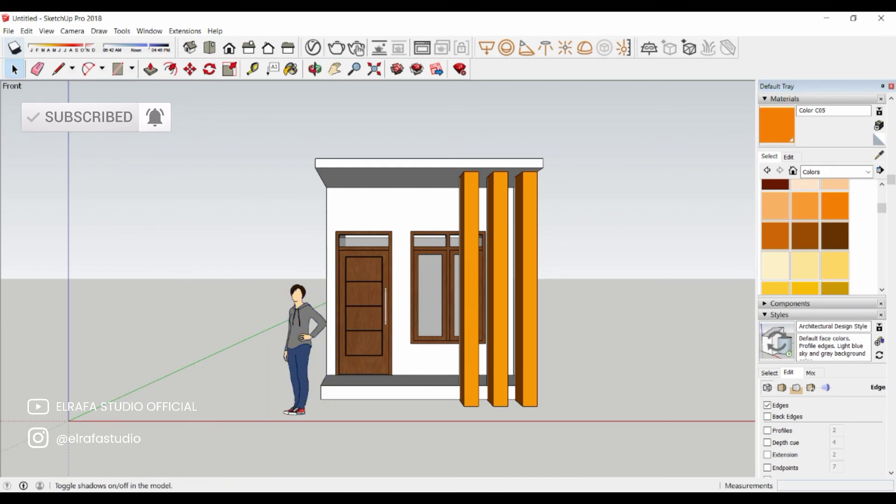
# - Turn on shadows and show a Parallel Projection front elevation, panned to frame the house
pyautogui.click(14, 48)
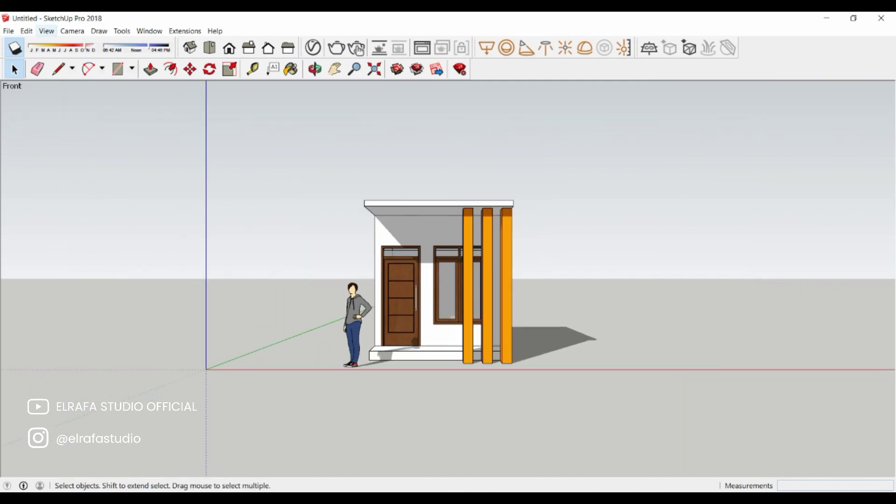
pyautogui.click(72, 31)
pyautogui.click(94, 80)
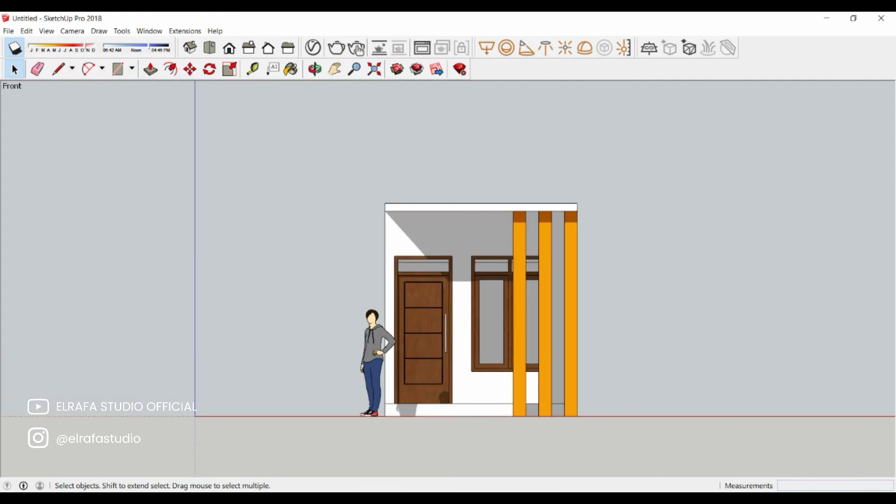
pyautogui.keyDown('shift'); pyautogui.moveTo(481, 308); pyautogui.dragTo(613, 288, button='middle'); pyautogui.keyUp('shift')
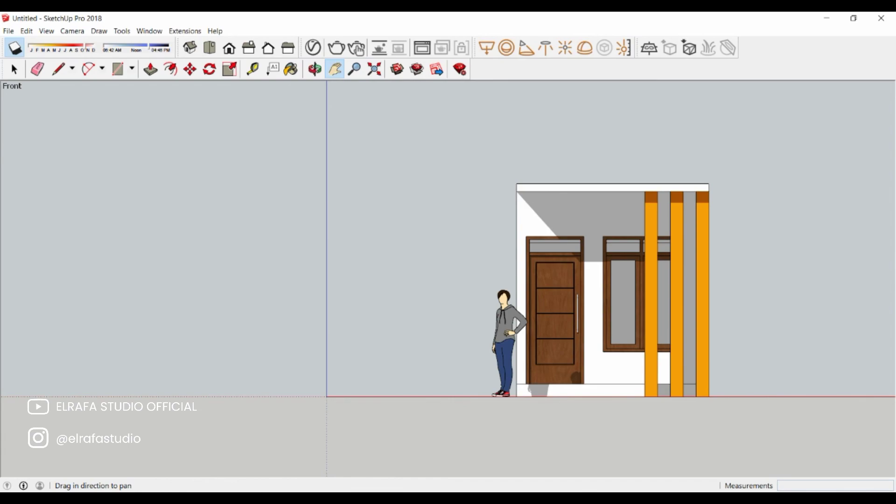